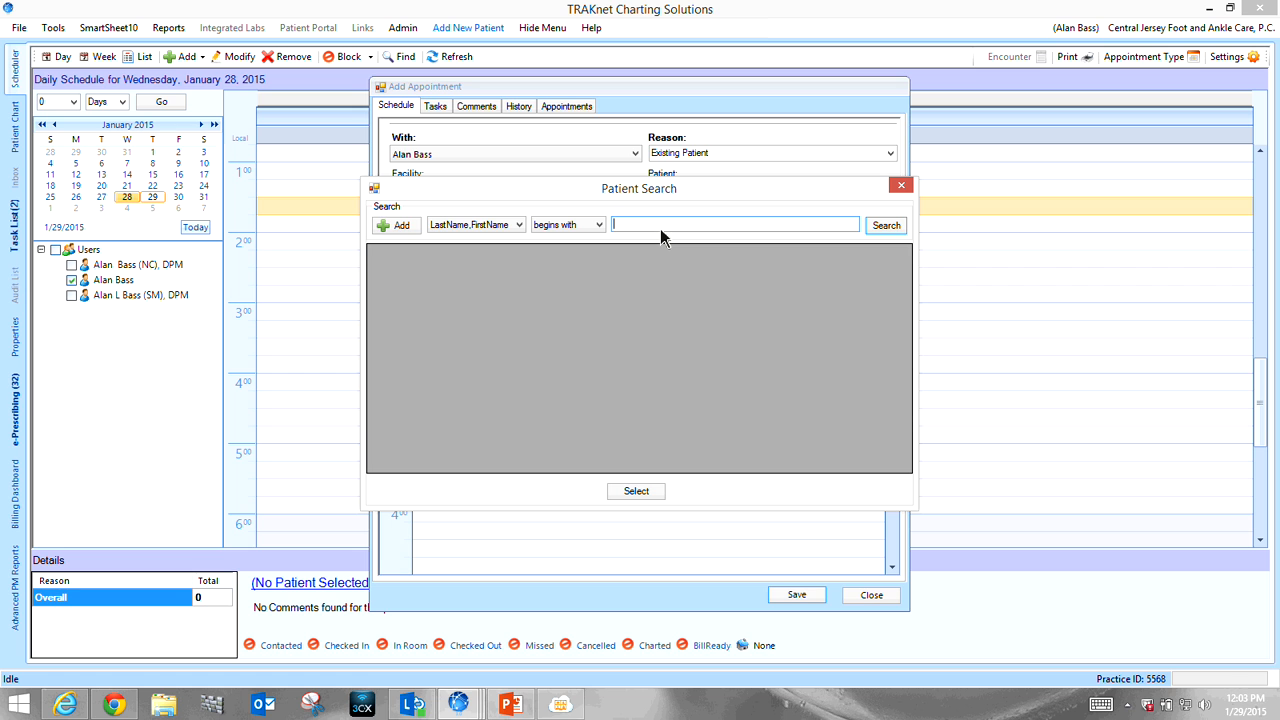
- Search patients whose name begins with "test", assign the third match to the 1:30 PM Existing Patient appointment, and save it
text(test)
key(Return)
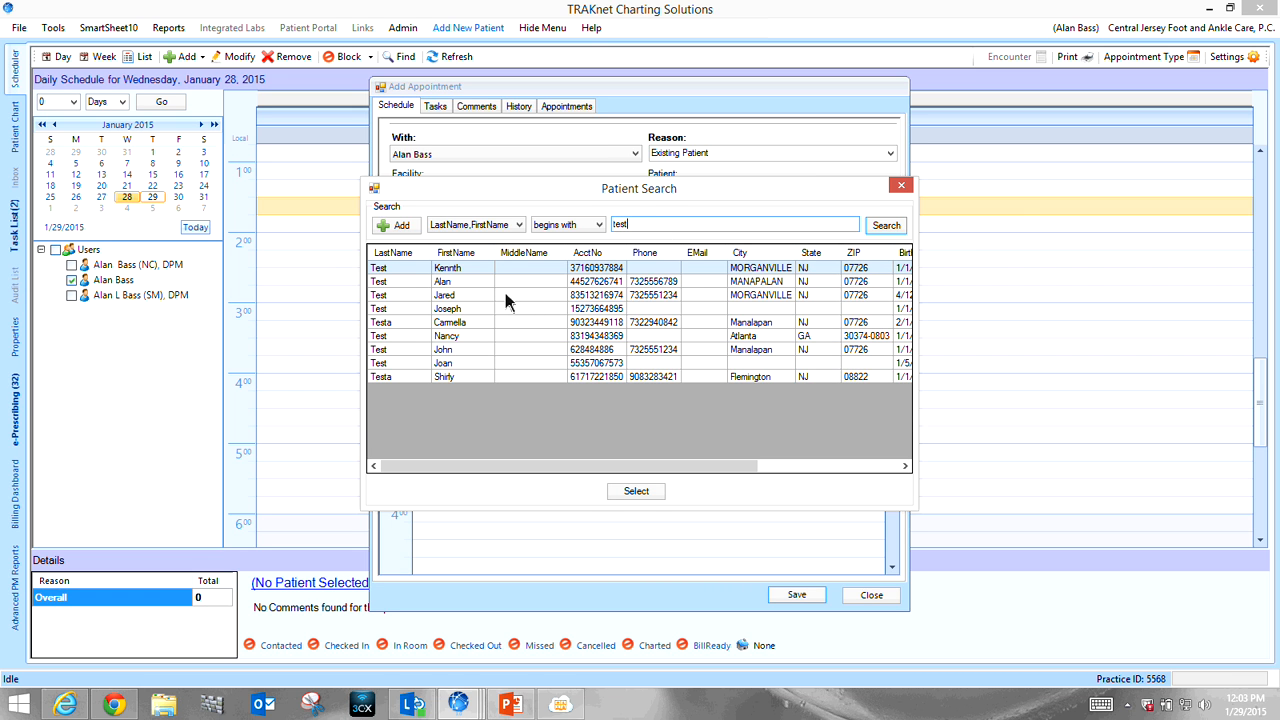
click(503, 296)
click(642, 492)
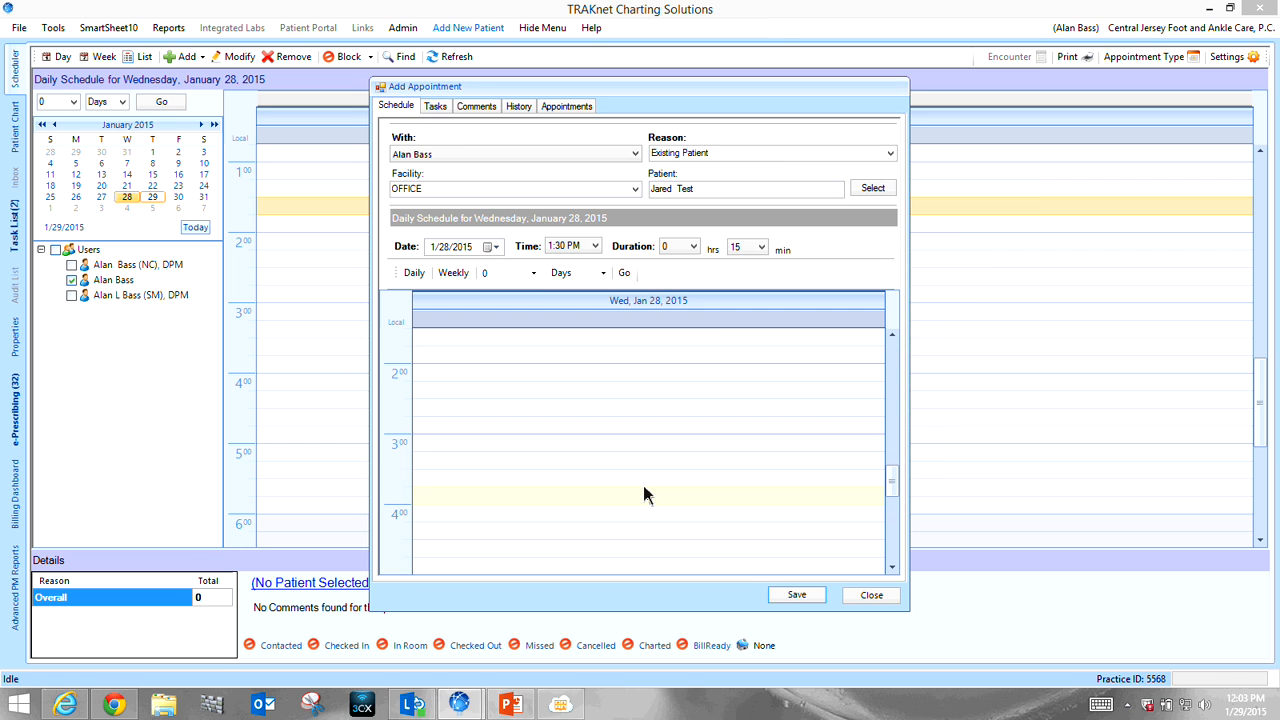
click(796, 596)
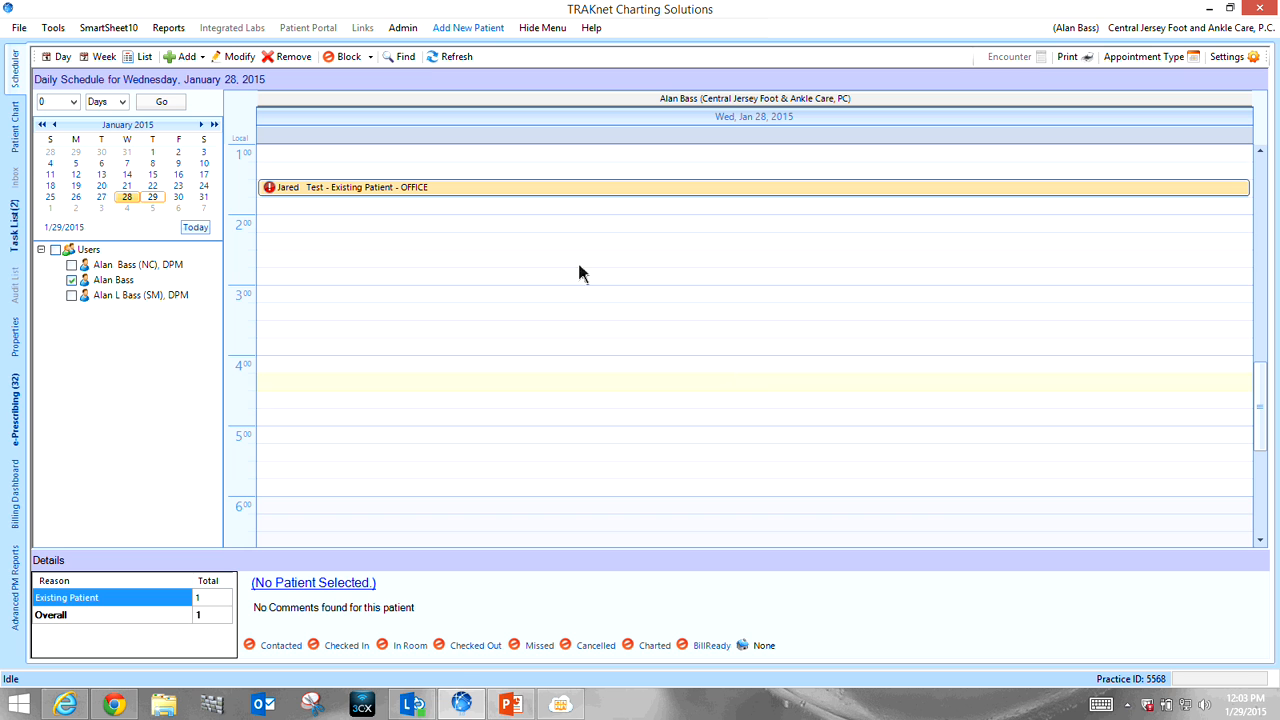
- Open the patient's chart from the new appointment and switch its dashboard to Medical Assistant New
click(476, 187)
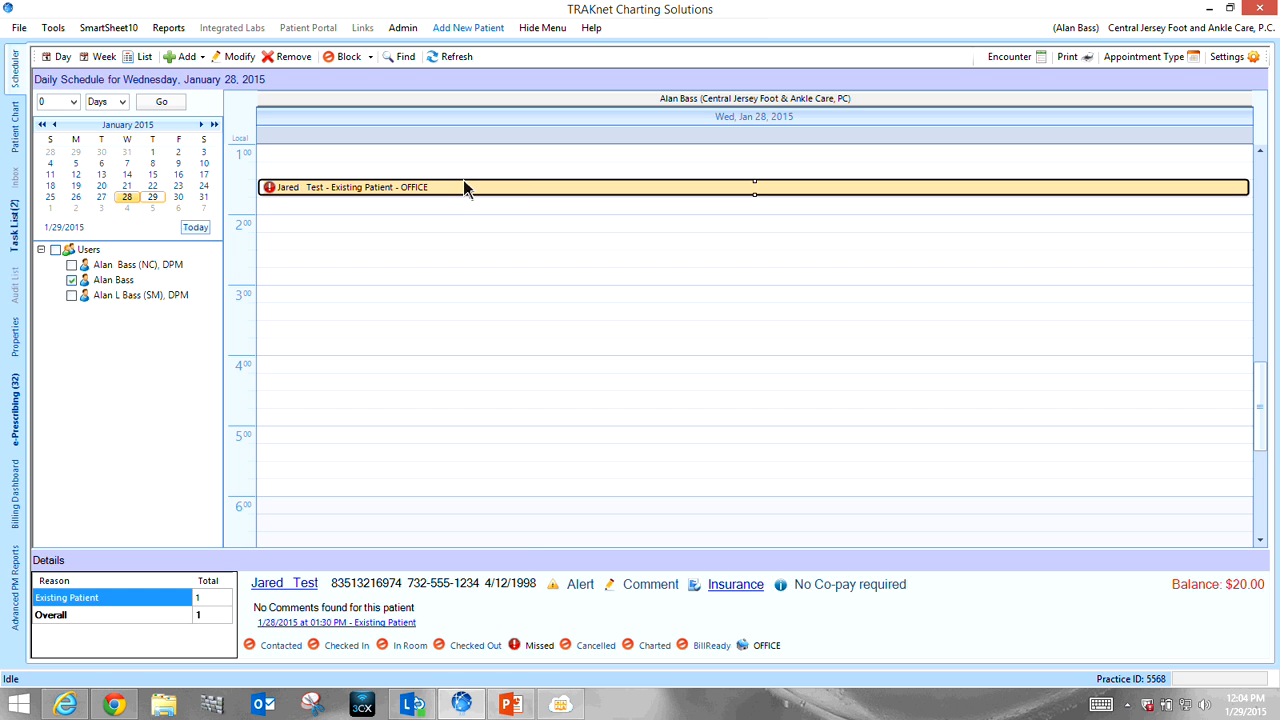
click(283, 588)
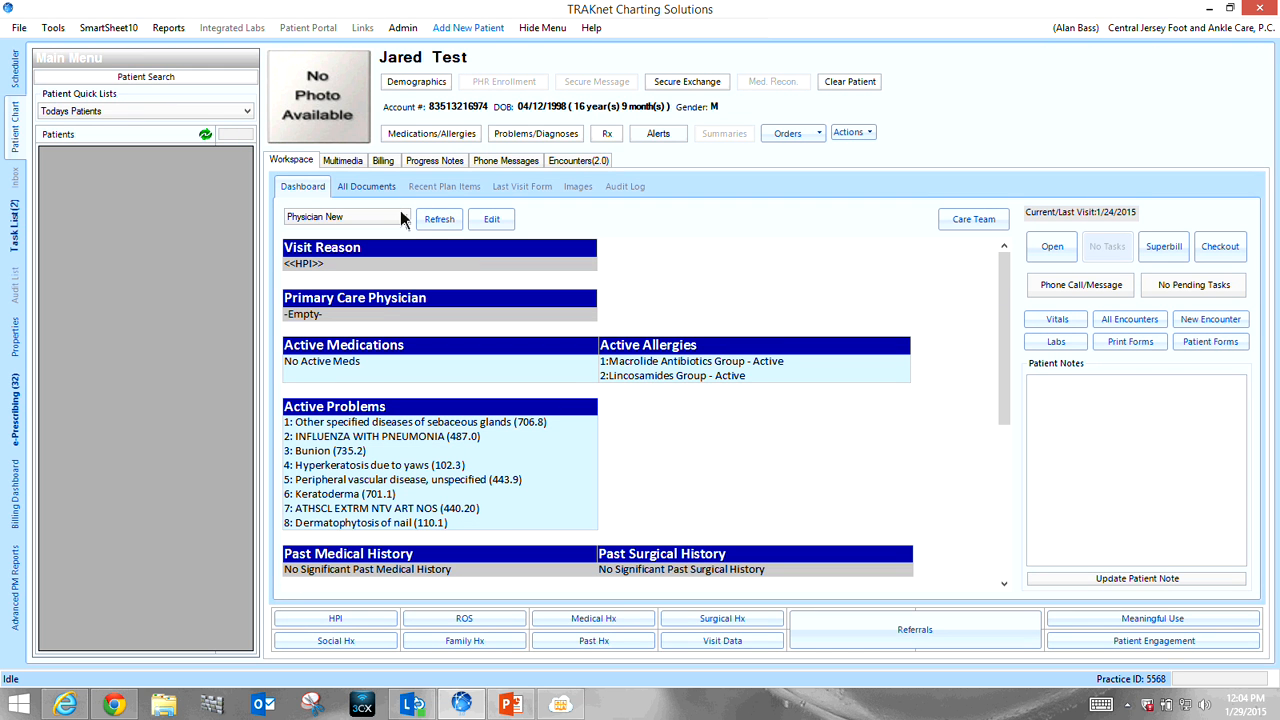
click(404, 222)
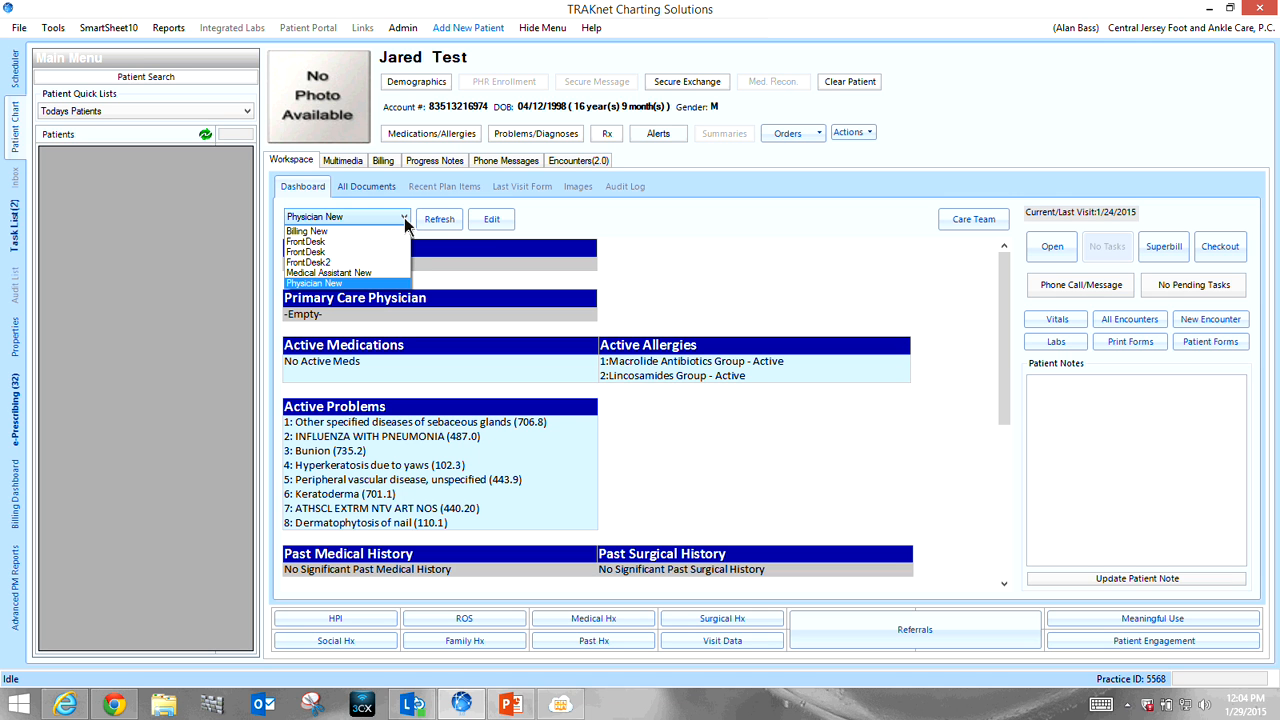
click(381, 272)
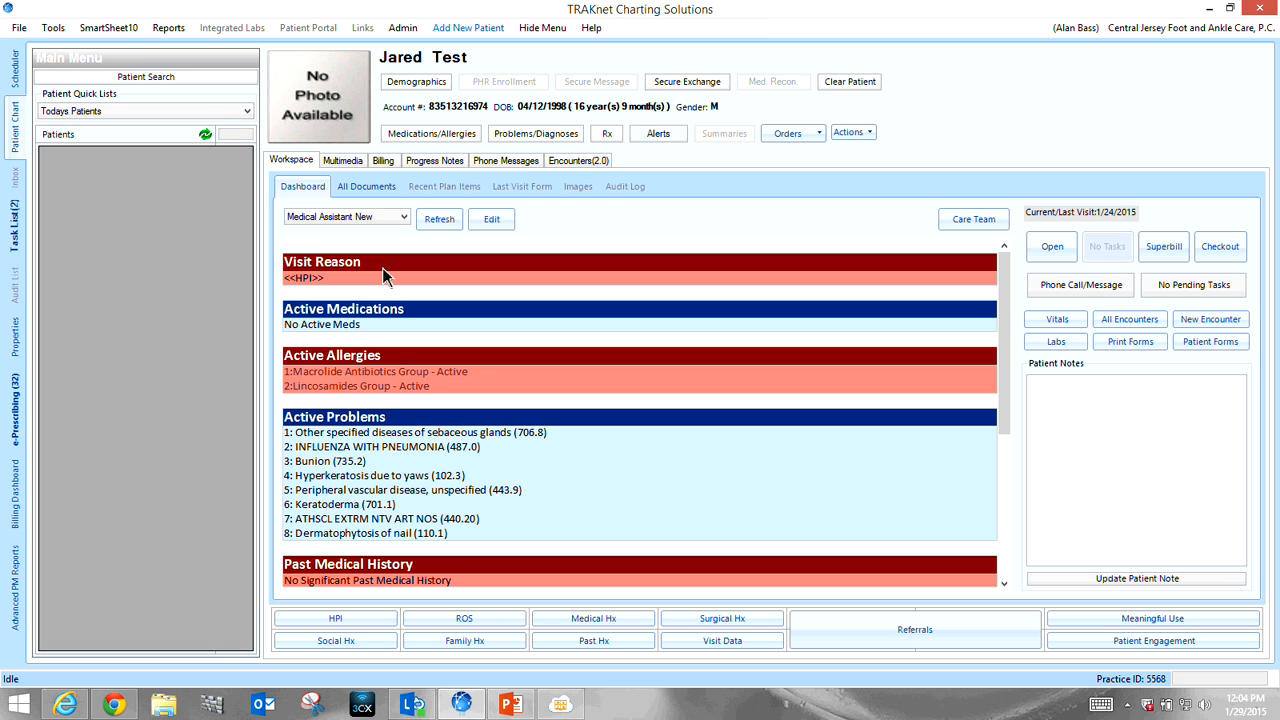
- Fill in the visit reason HPI from the 2014 Pain template, choosing foot and left for the complaint, and save it
click(310, 280)
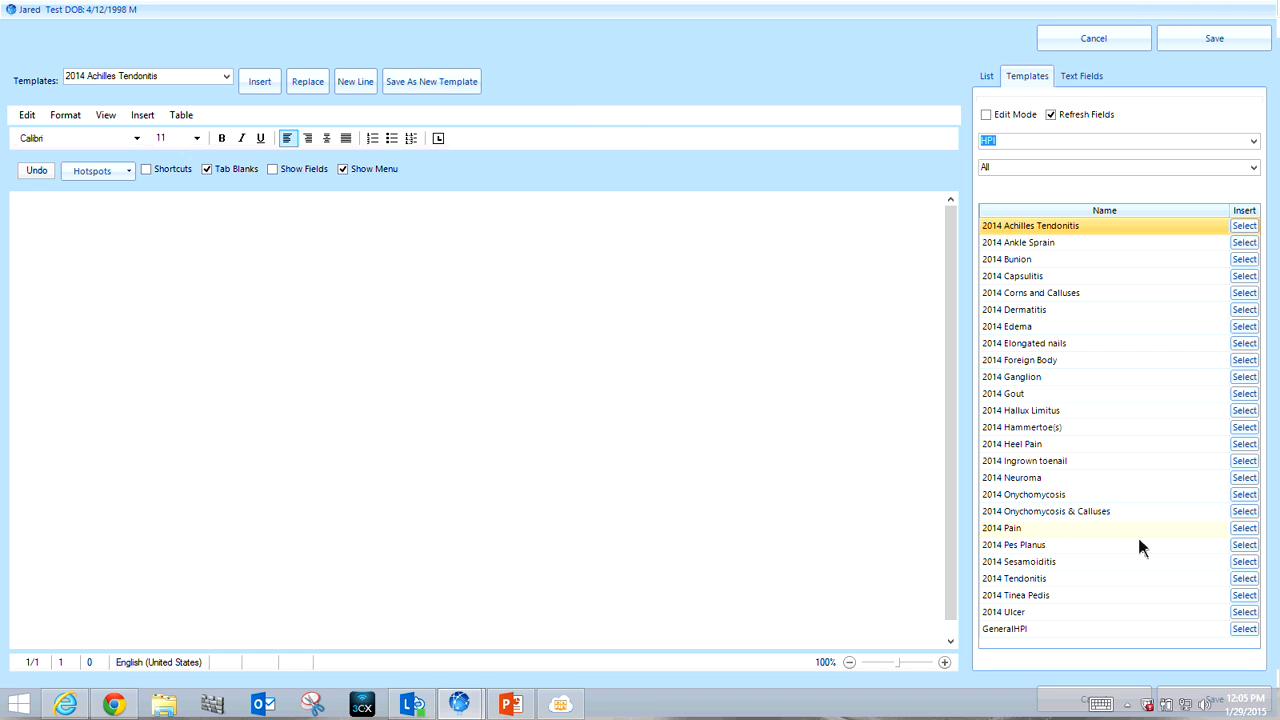
click(1245, 528)
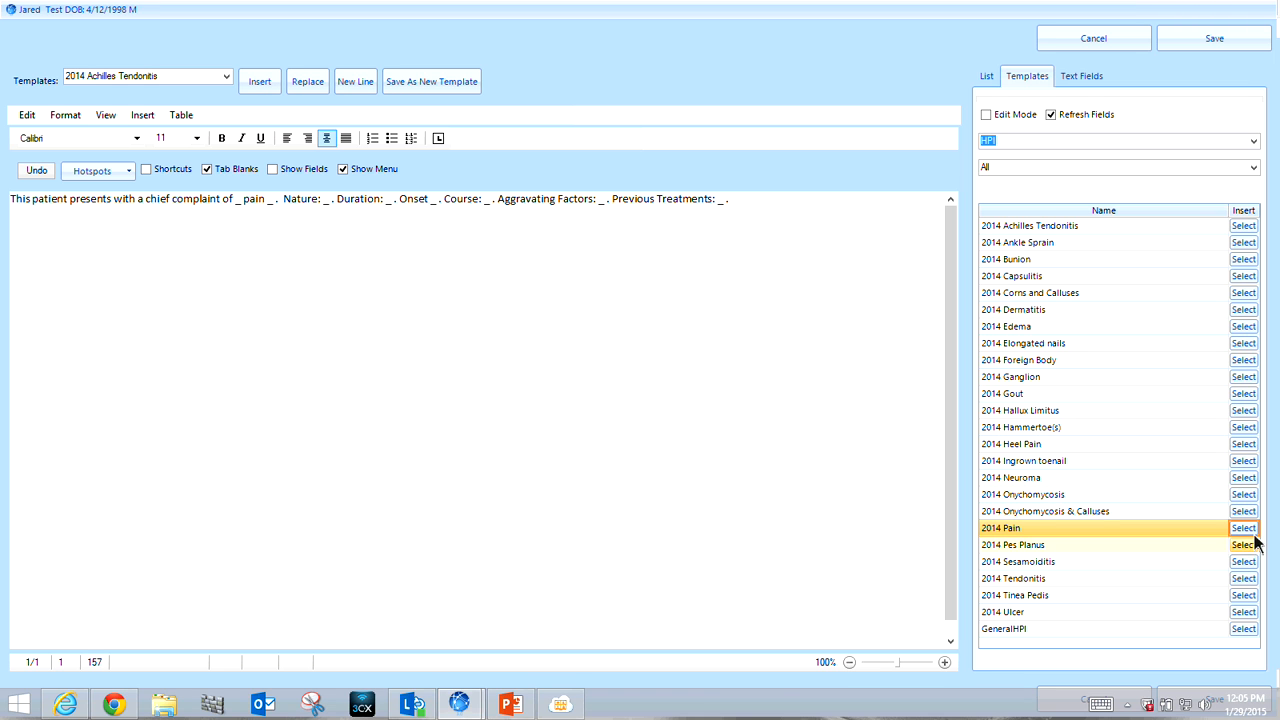
click(239, 203)
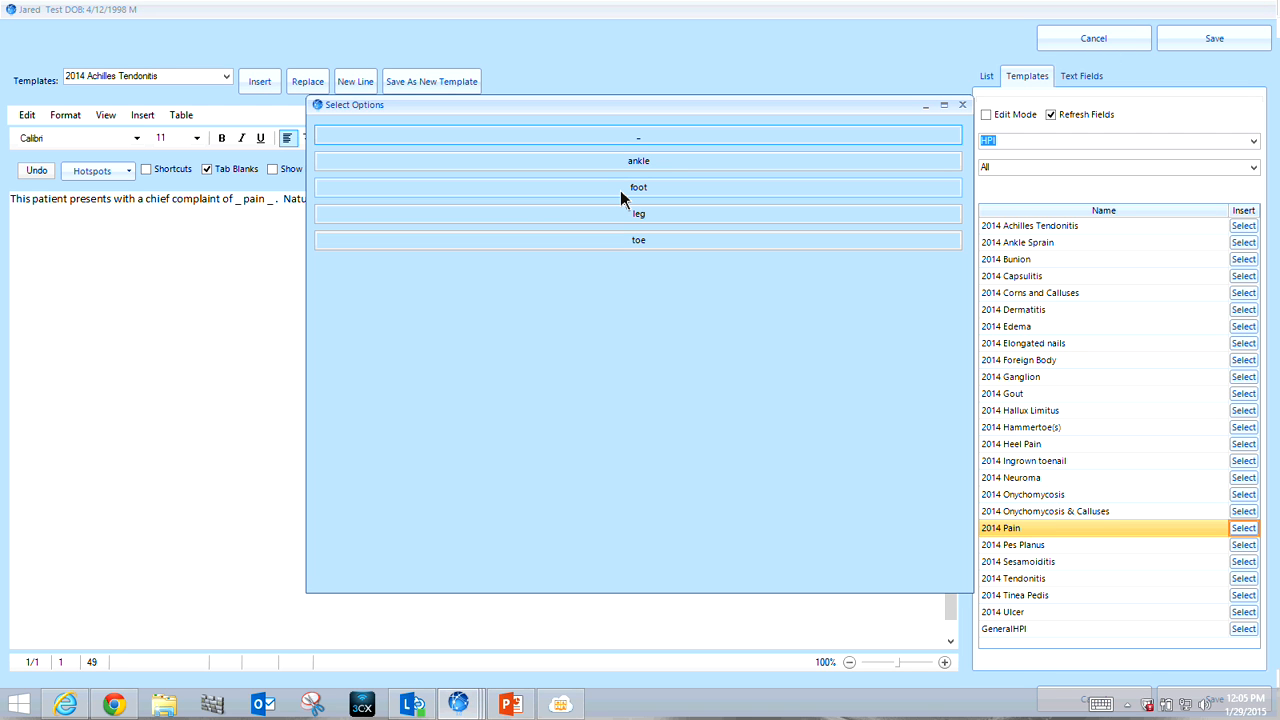
click(620, 188)
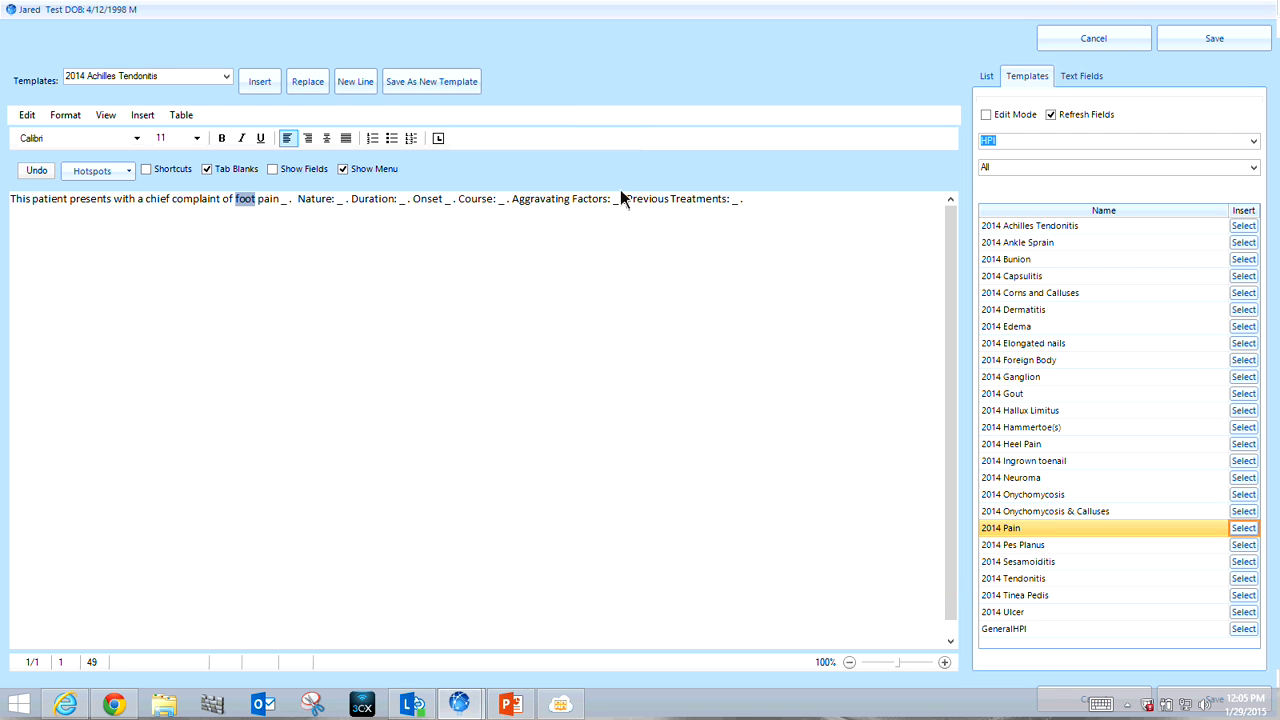
click(285, 203)
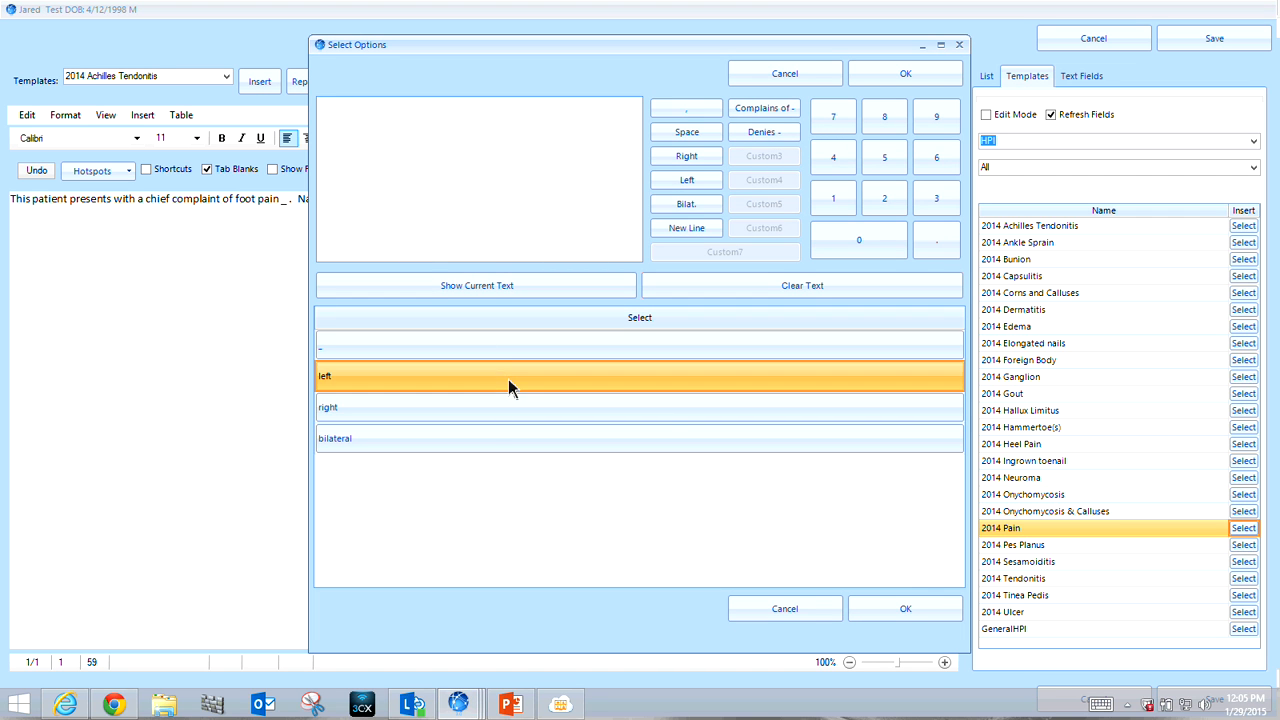
click(508, 379)
click(908, 608)
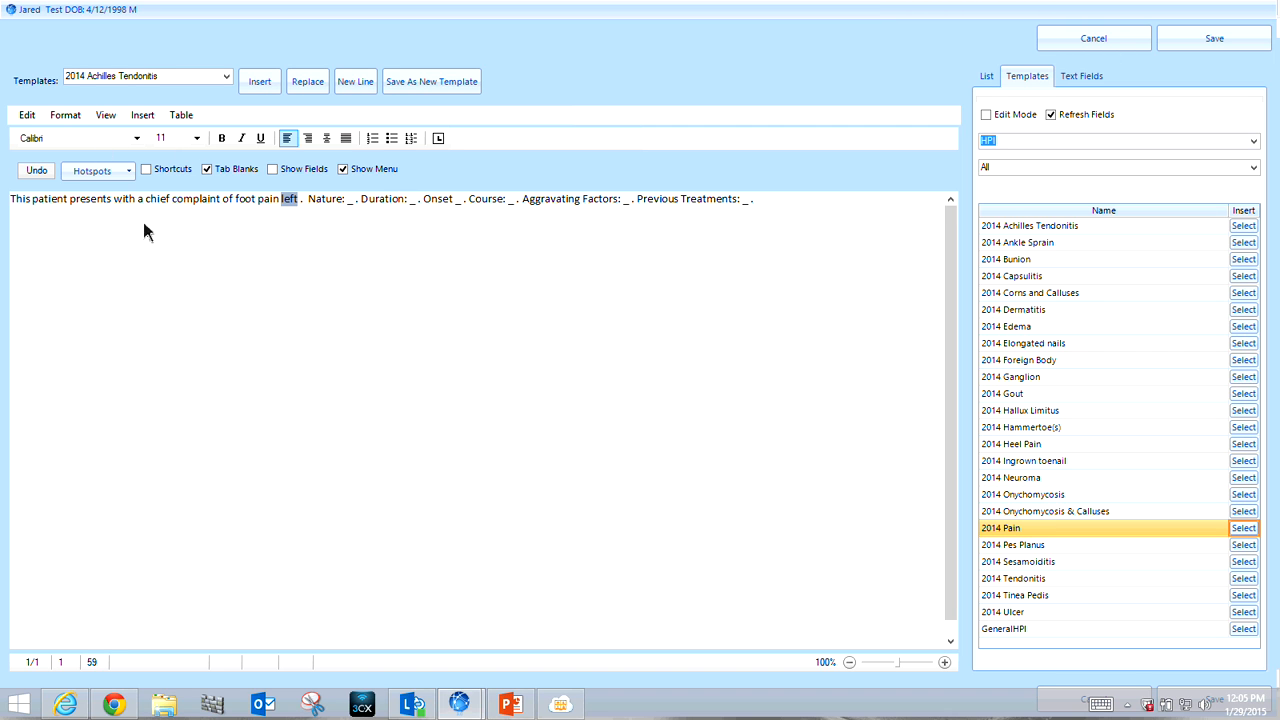
click(1214, 39)
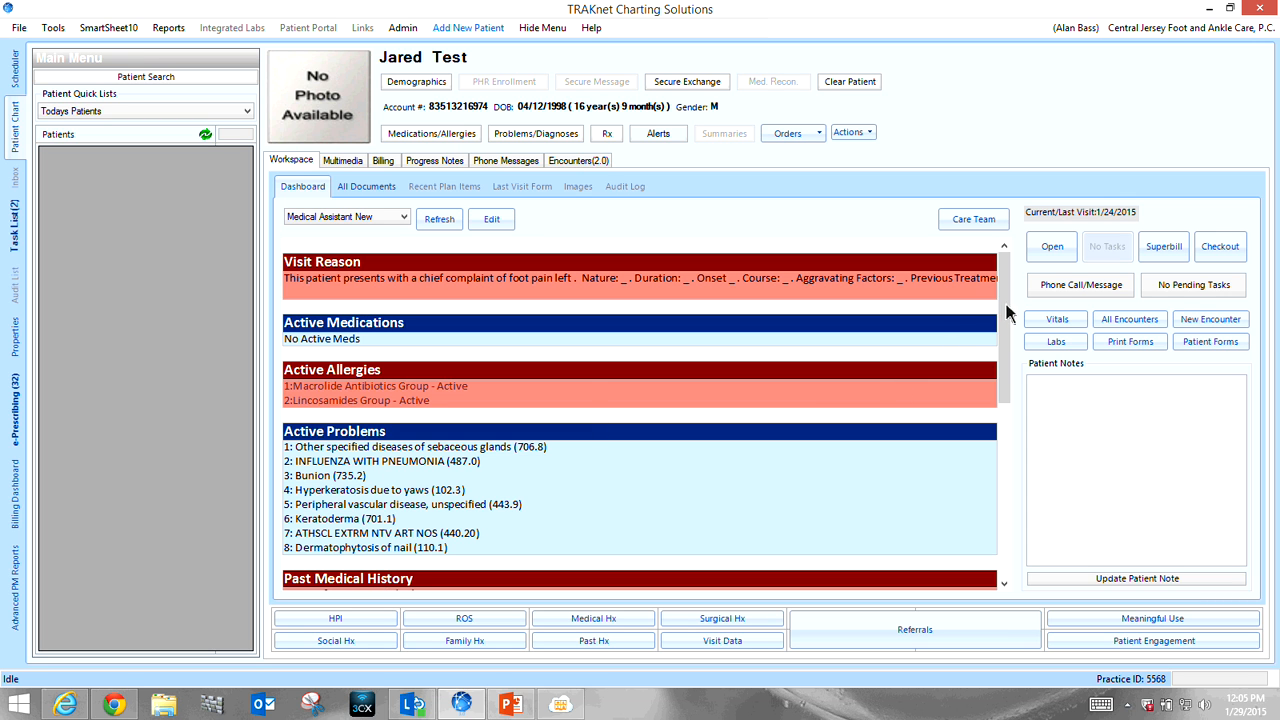
- Create an encounter from the patient's scheduled appointment and start a new visit with the NEW PT. SOAP template
drag(1006, 309, 1010, 413)
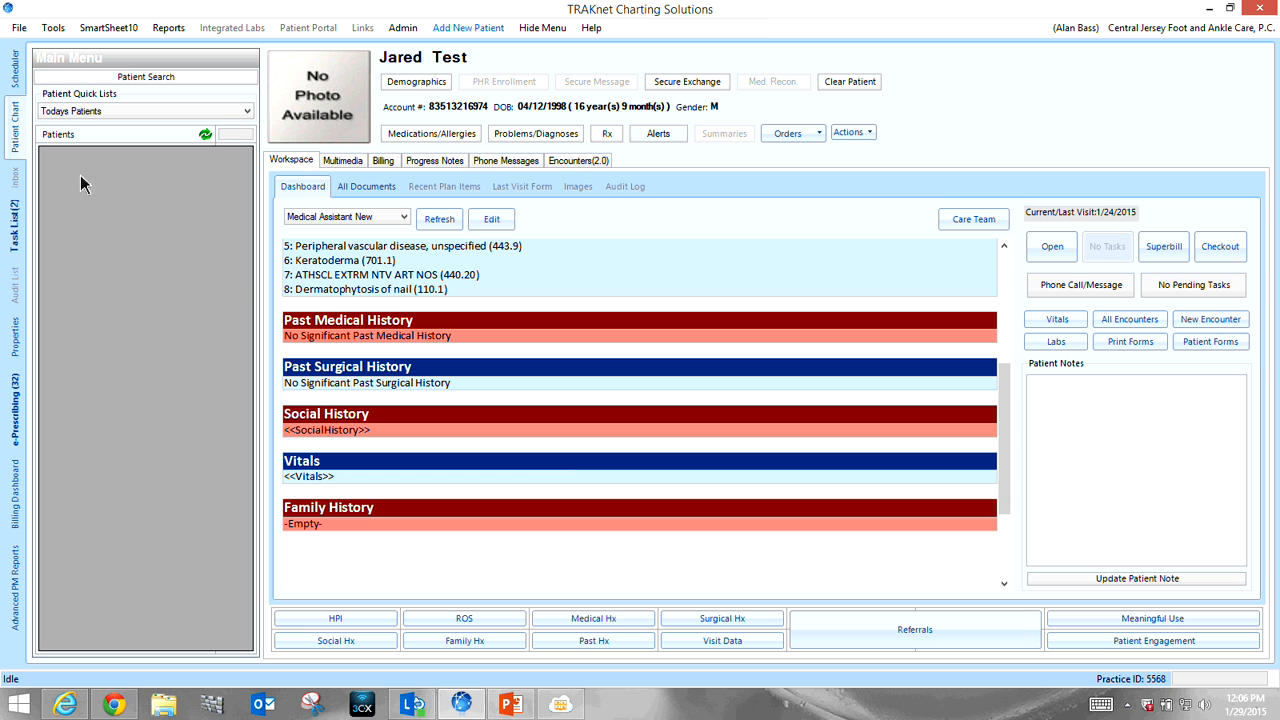
click(15, 70)
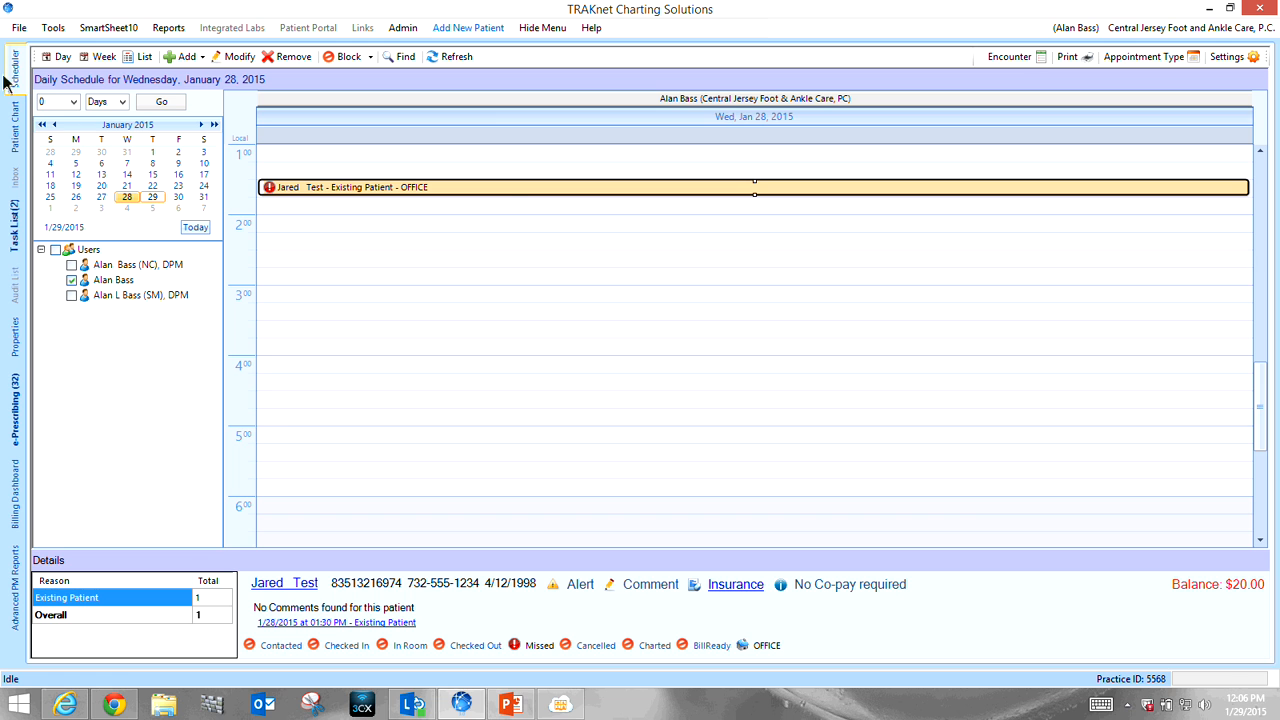
right_click(509, 190)
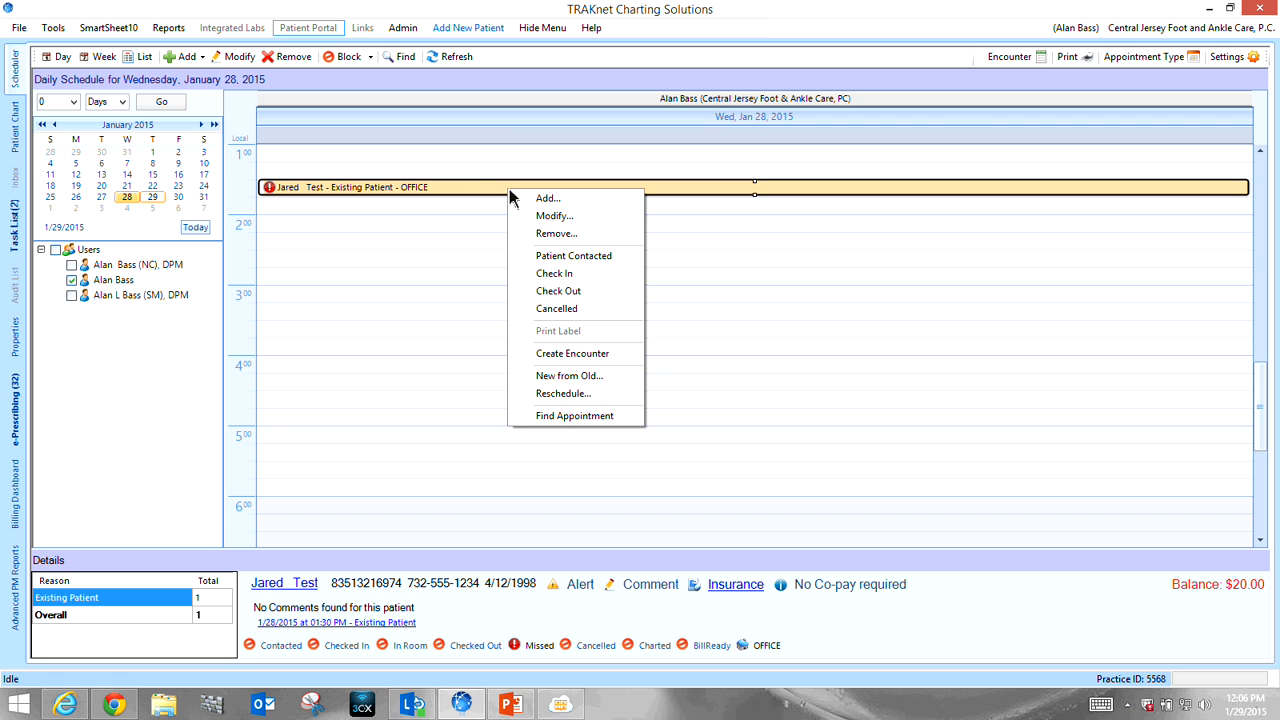
click(571, 355)
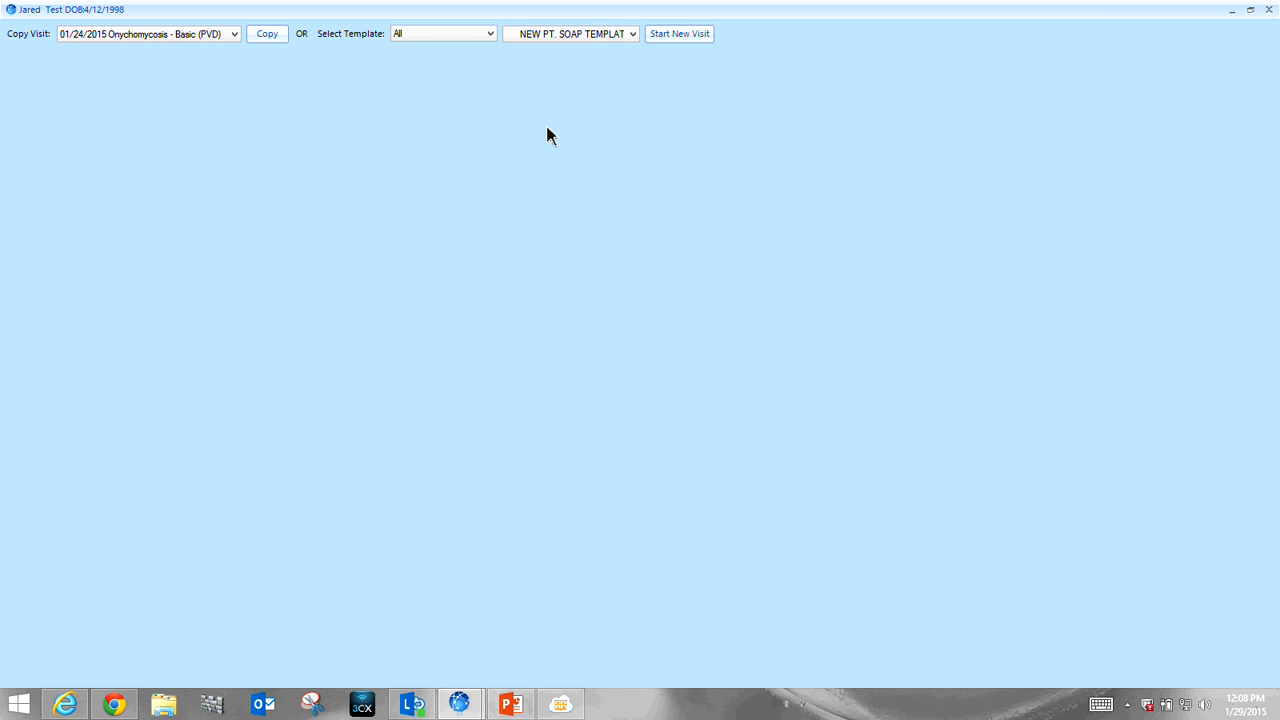
click(634, 33)
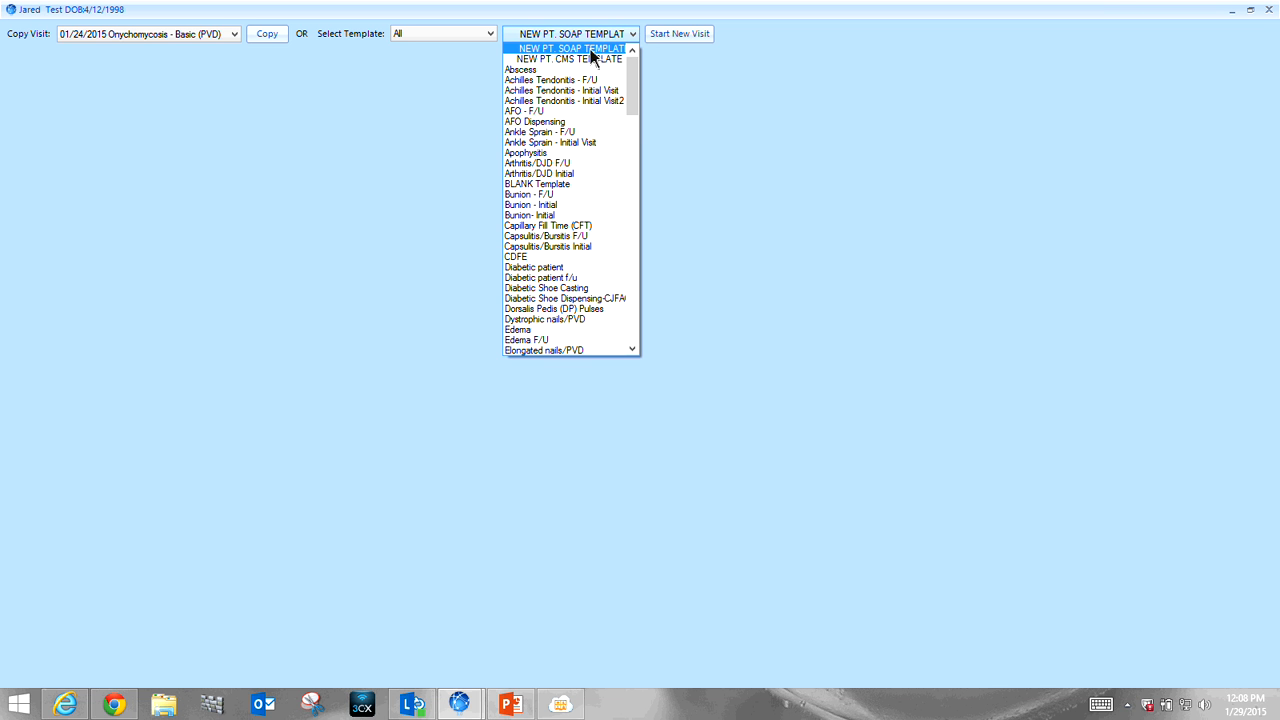
click(667, 33)
click(668, 33)
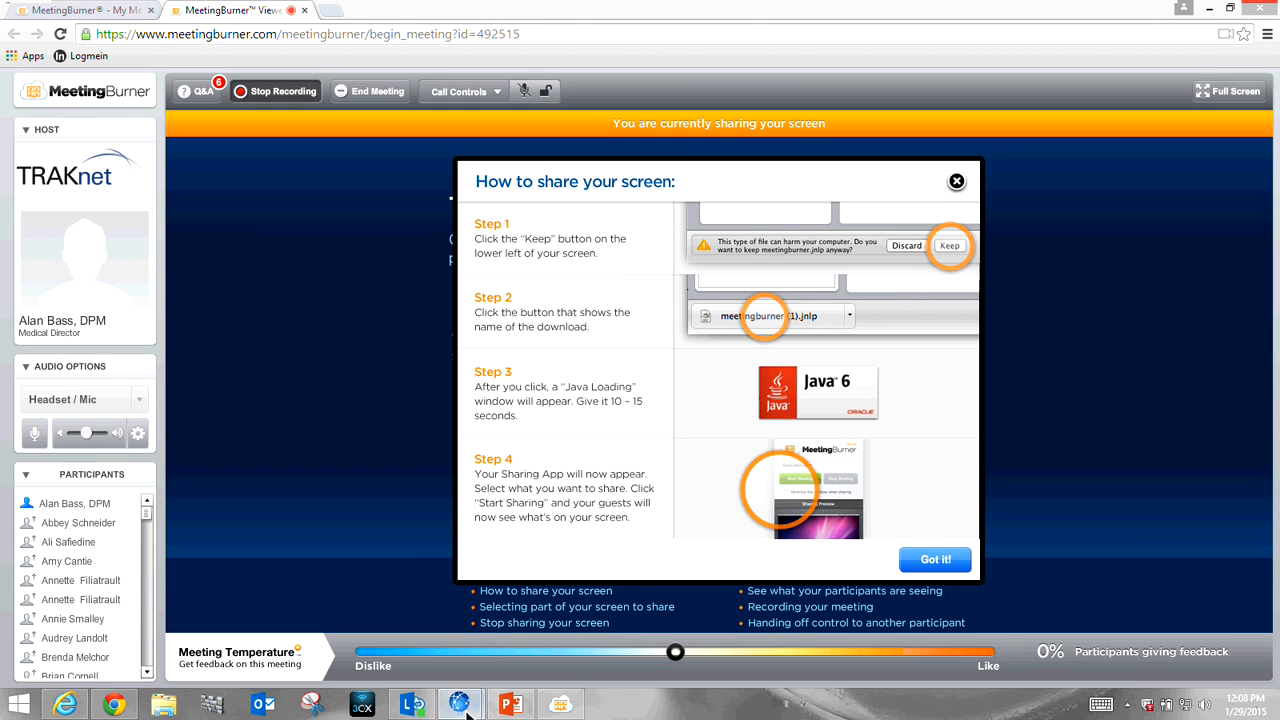
mouse_move(467, 712)
click(527, 632)
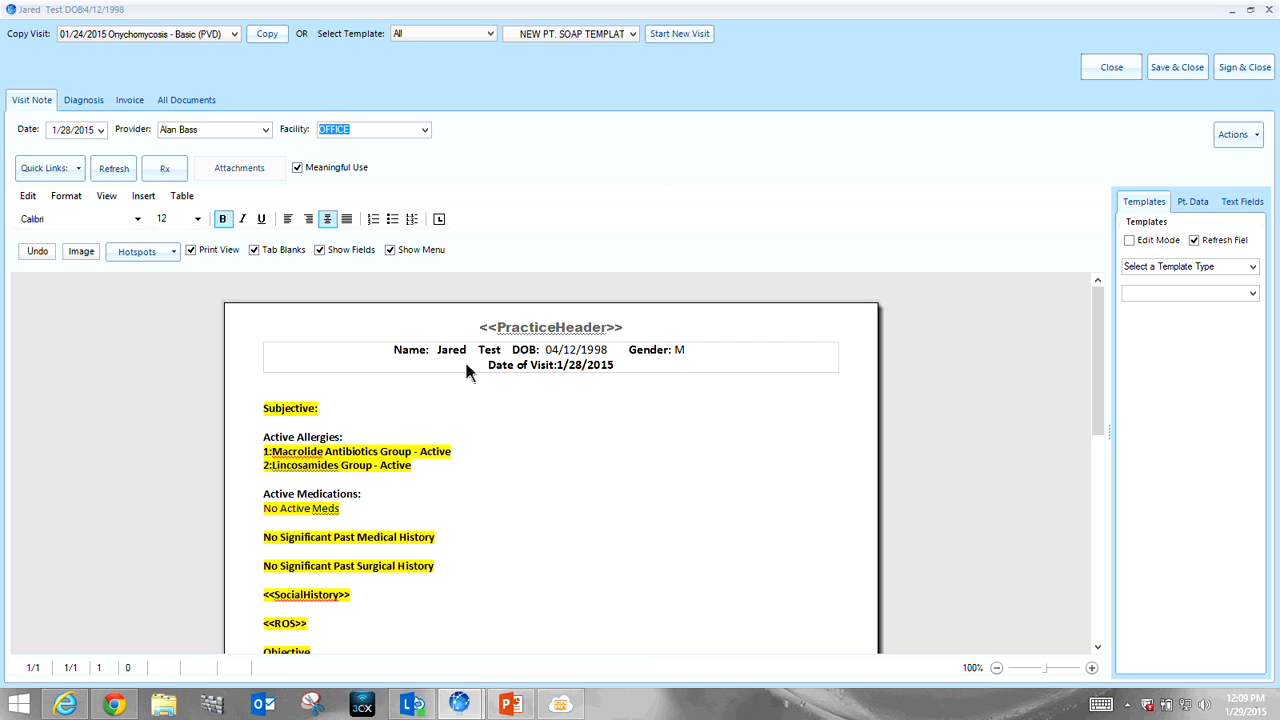
- Insert the 2014 Pain HPI template below the Subjective heading of the visit note and add a line after it
click(305, 413)
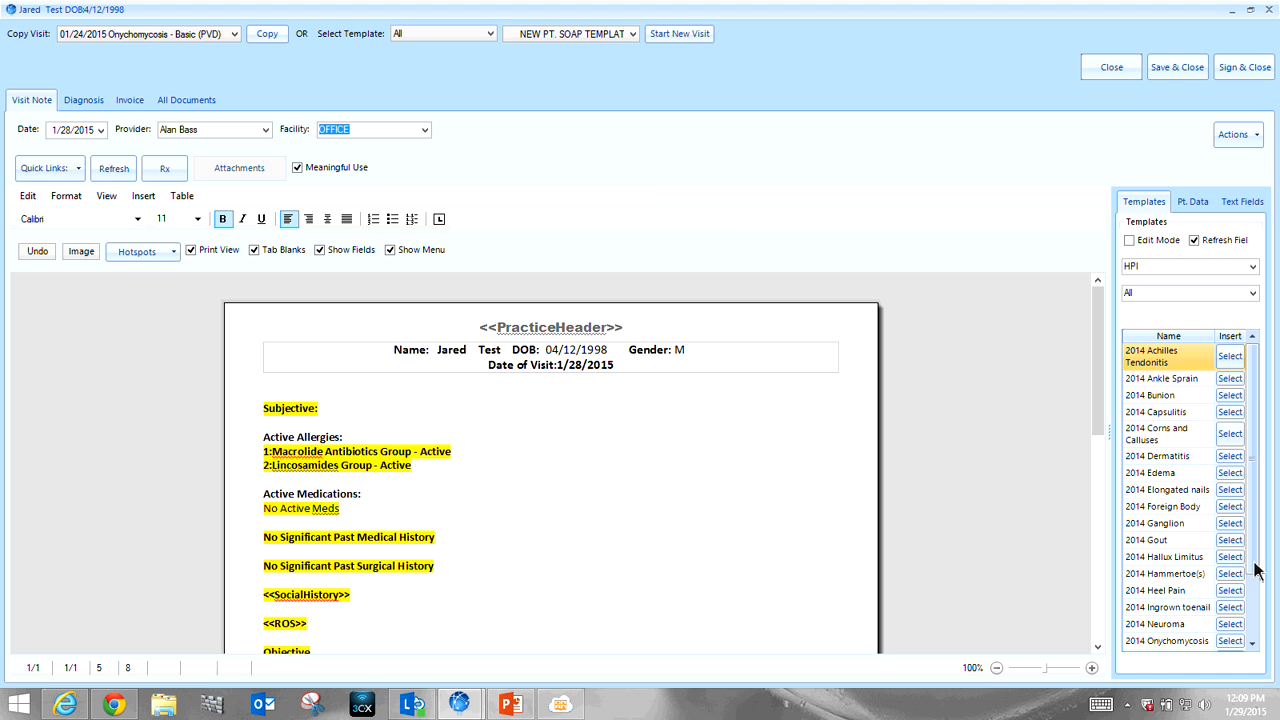
scroll(1255, 580, down, 3)
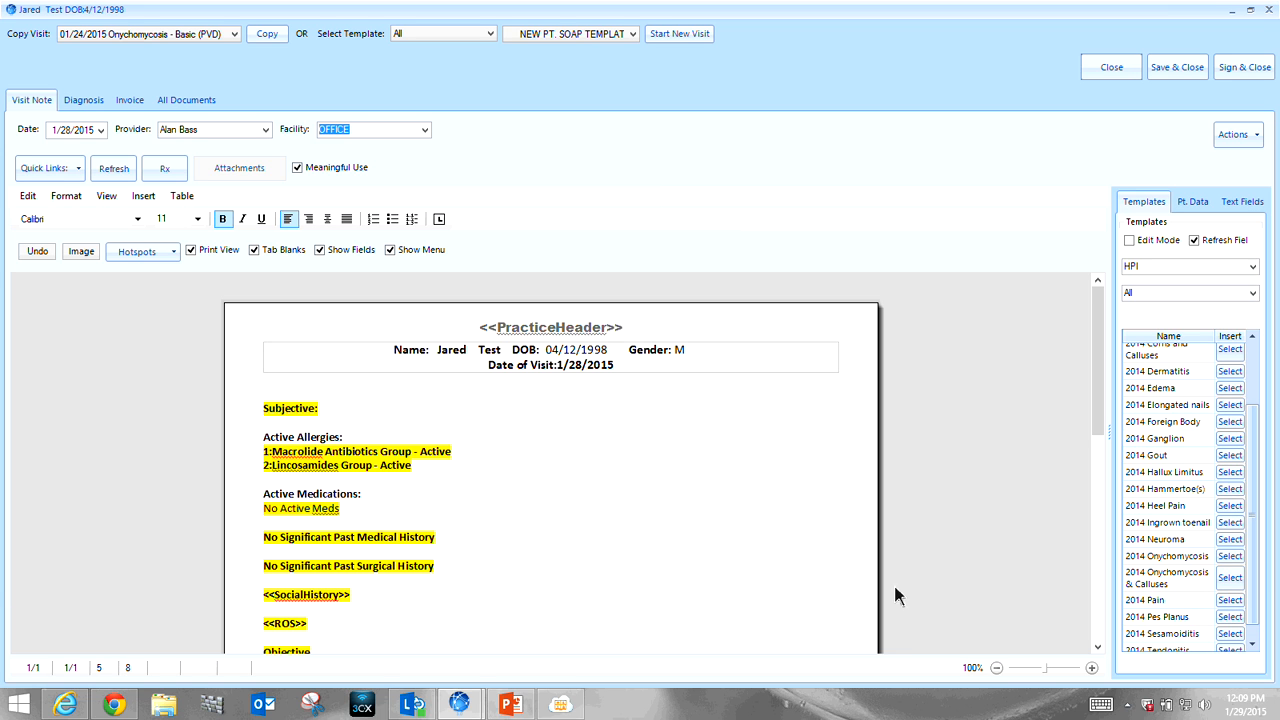
click(271, 424)
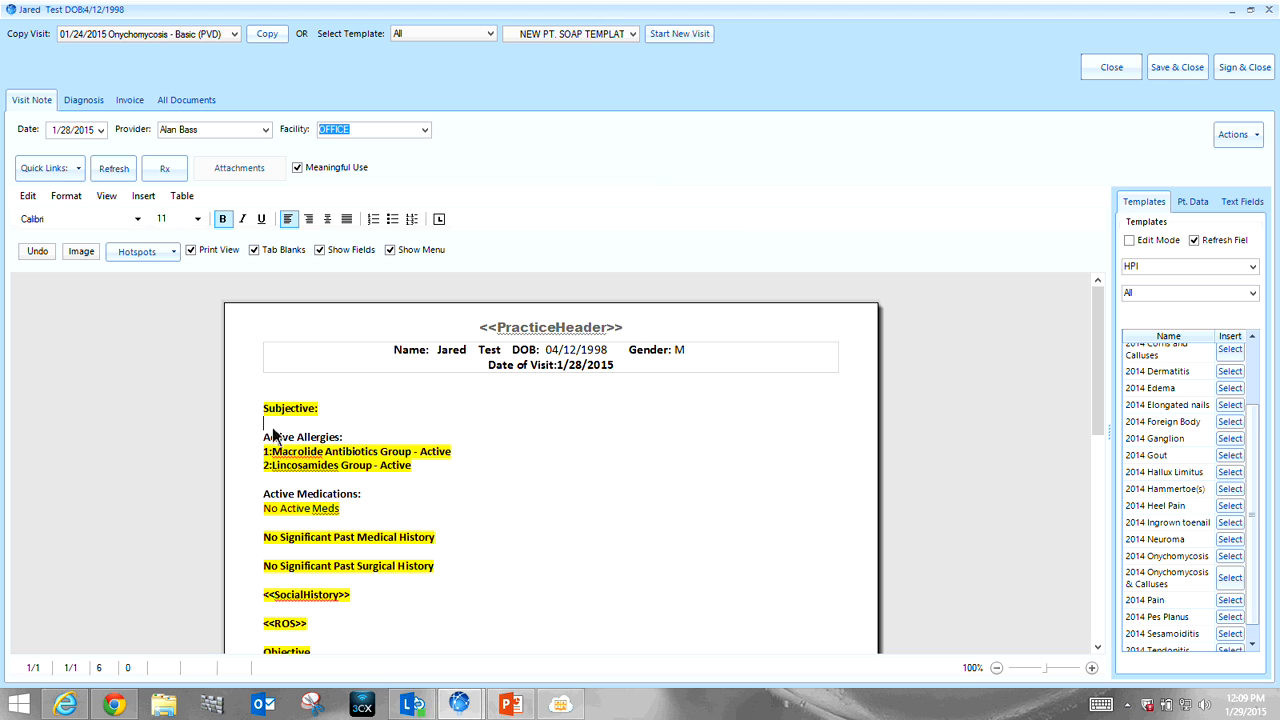
click(1230, 600)
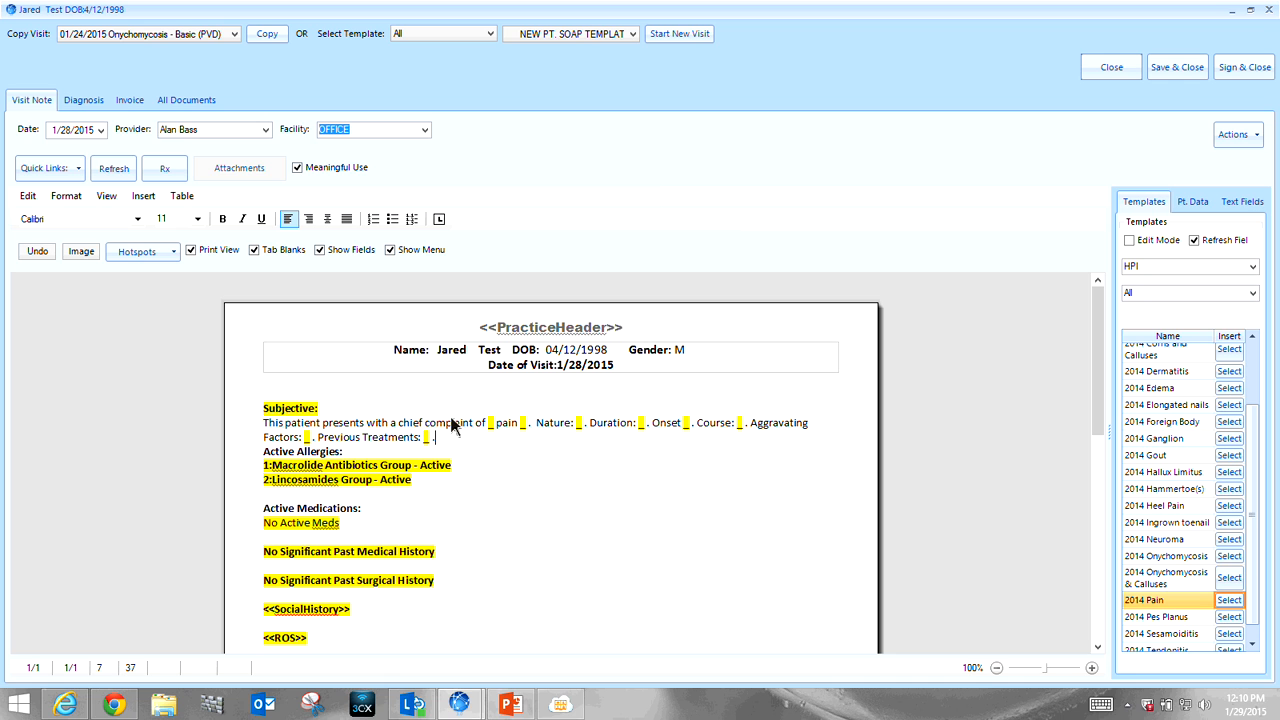
key(Return)
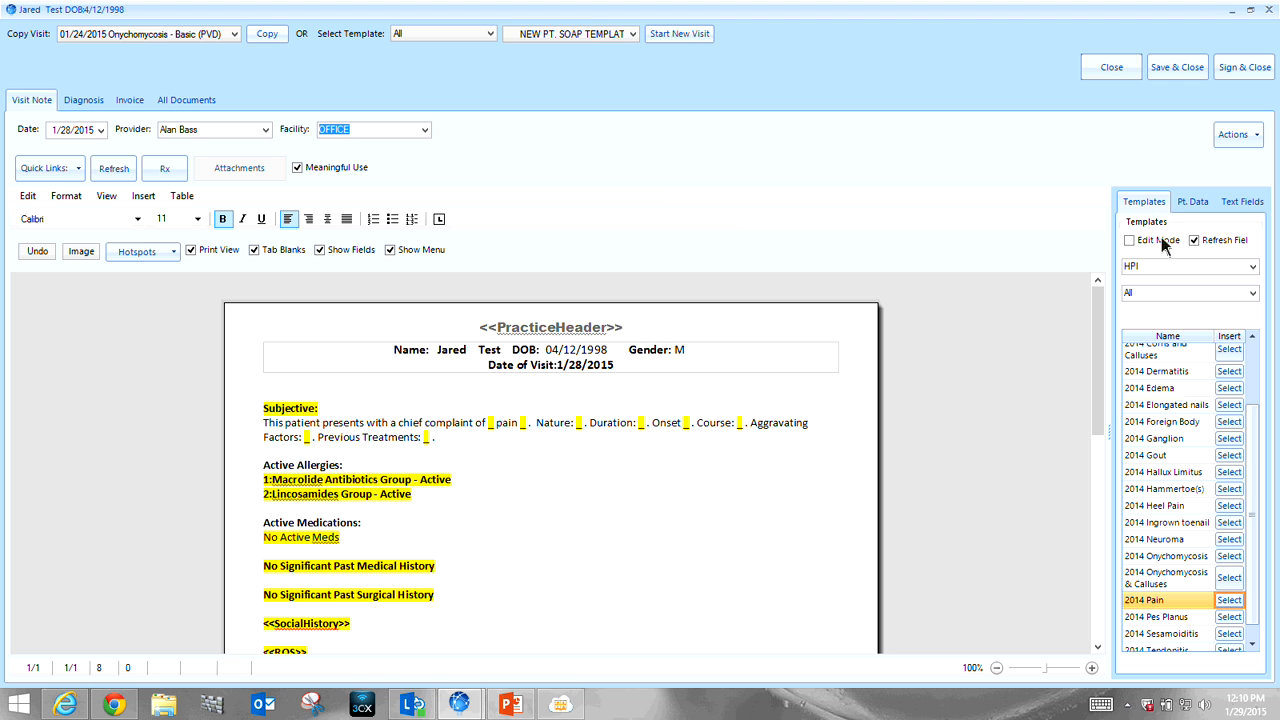
- Insert the HPI quick link from VisitFields below the pain template text in the note
click(1190, 204)
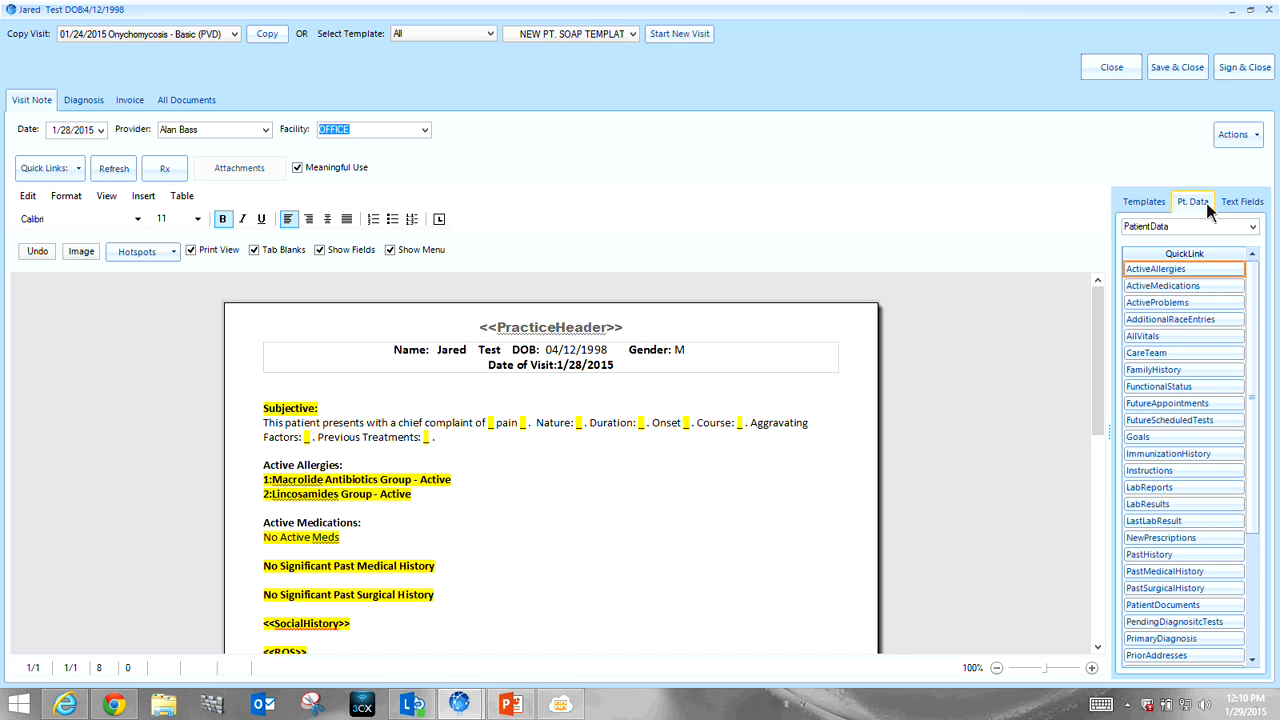
click(1250, 228)
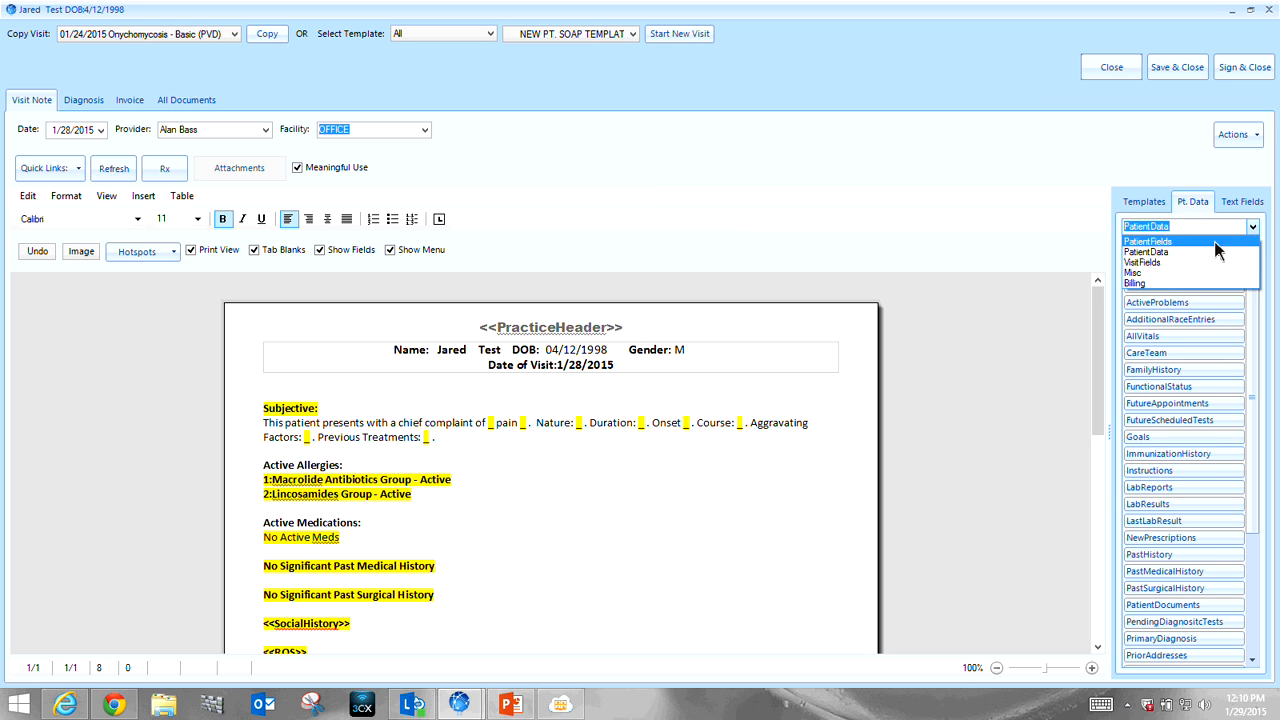
click(1186, 262)
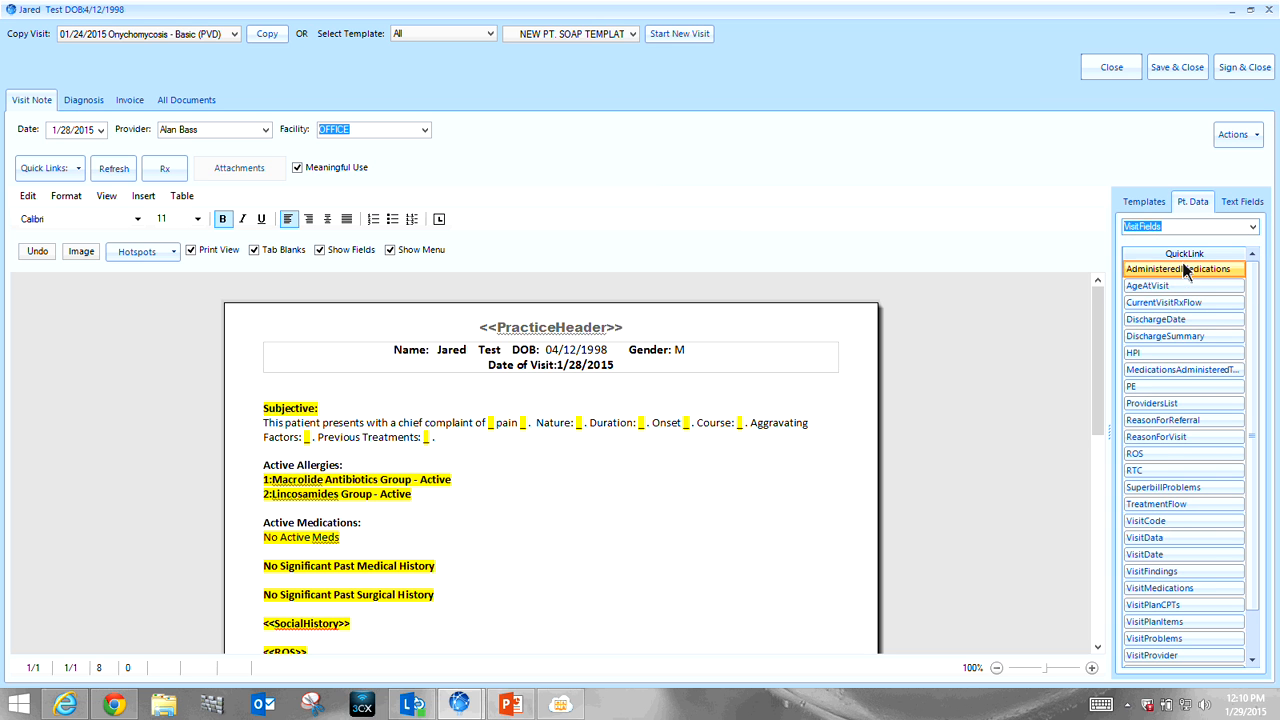
double_click(1148, 356)
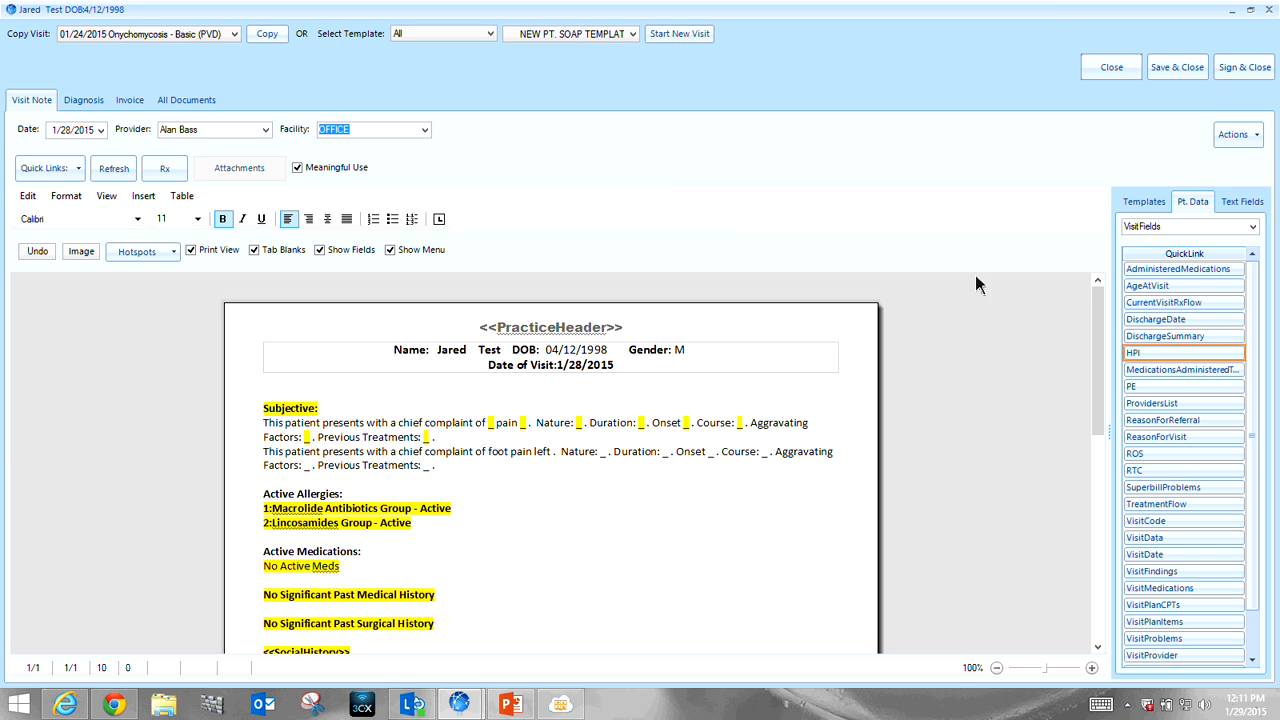
- Examine the quick links offered under PatientFields and PatientData
click(1253, 227)
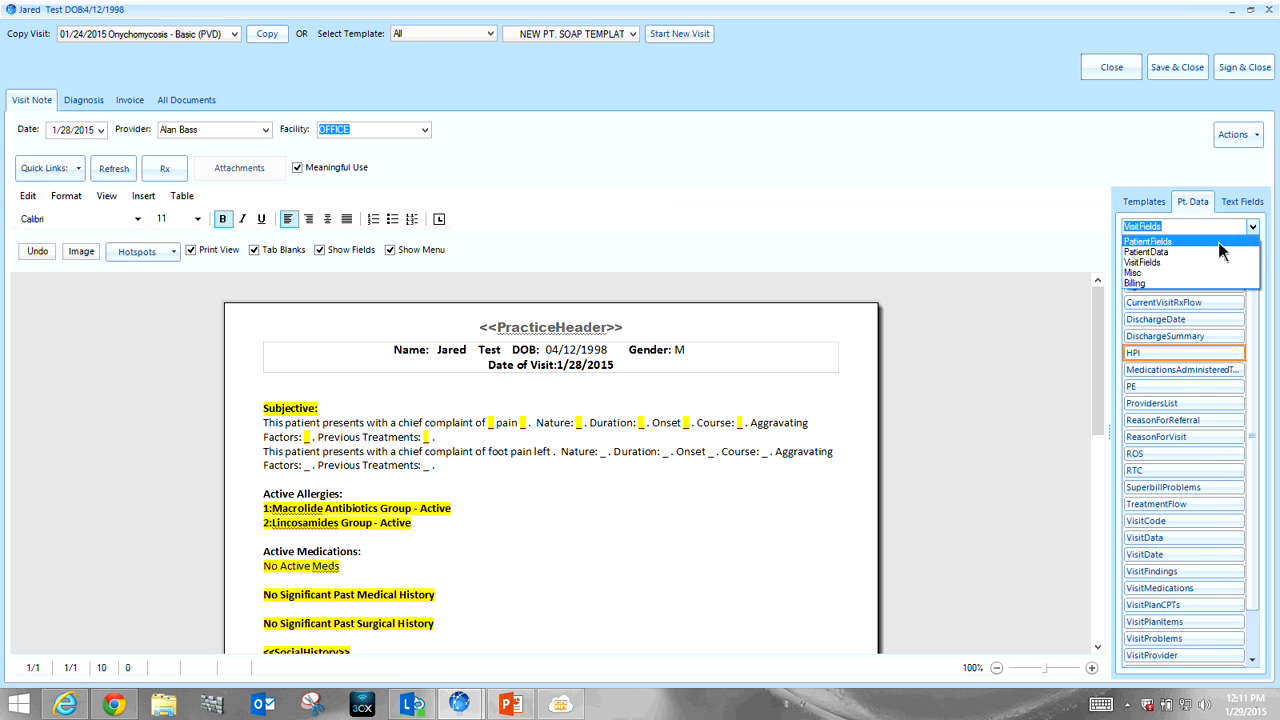
click(1220, 242)
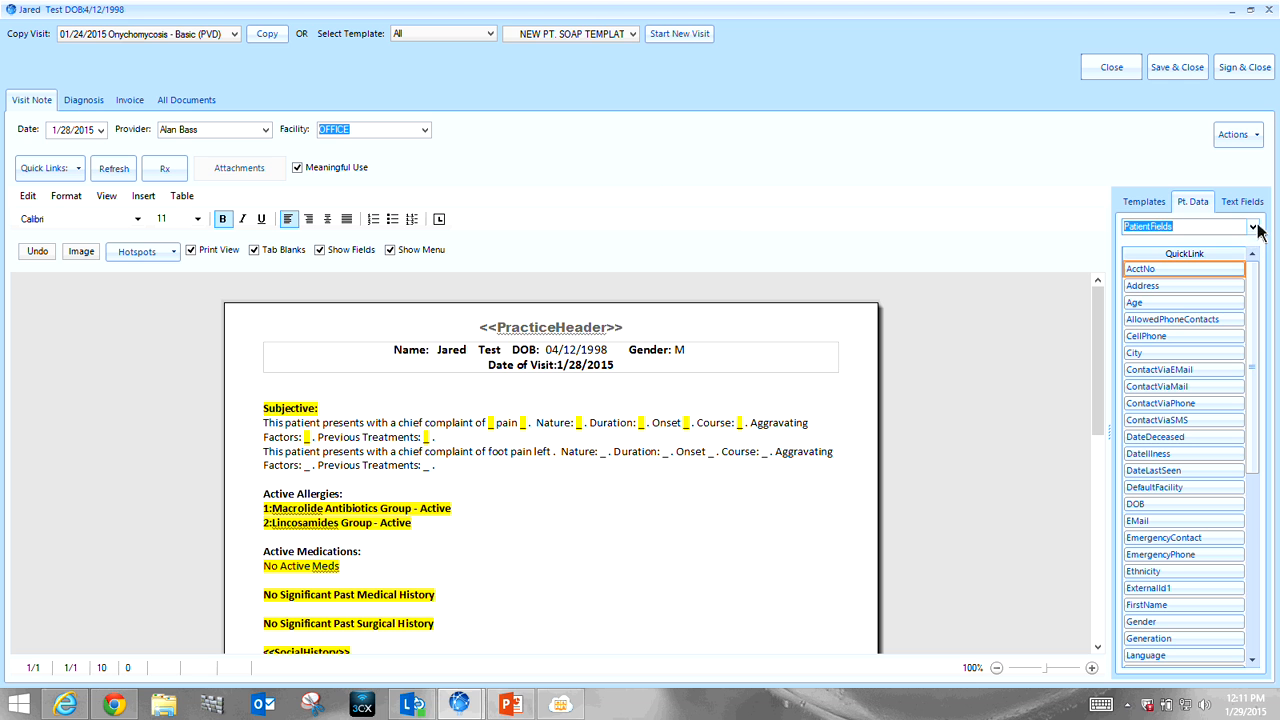
click(1253, 227)
click(1225, 253)
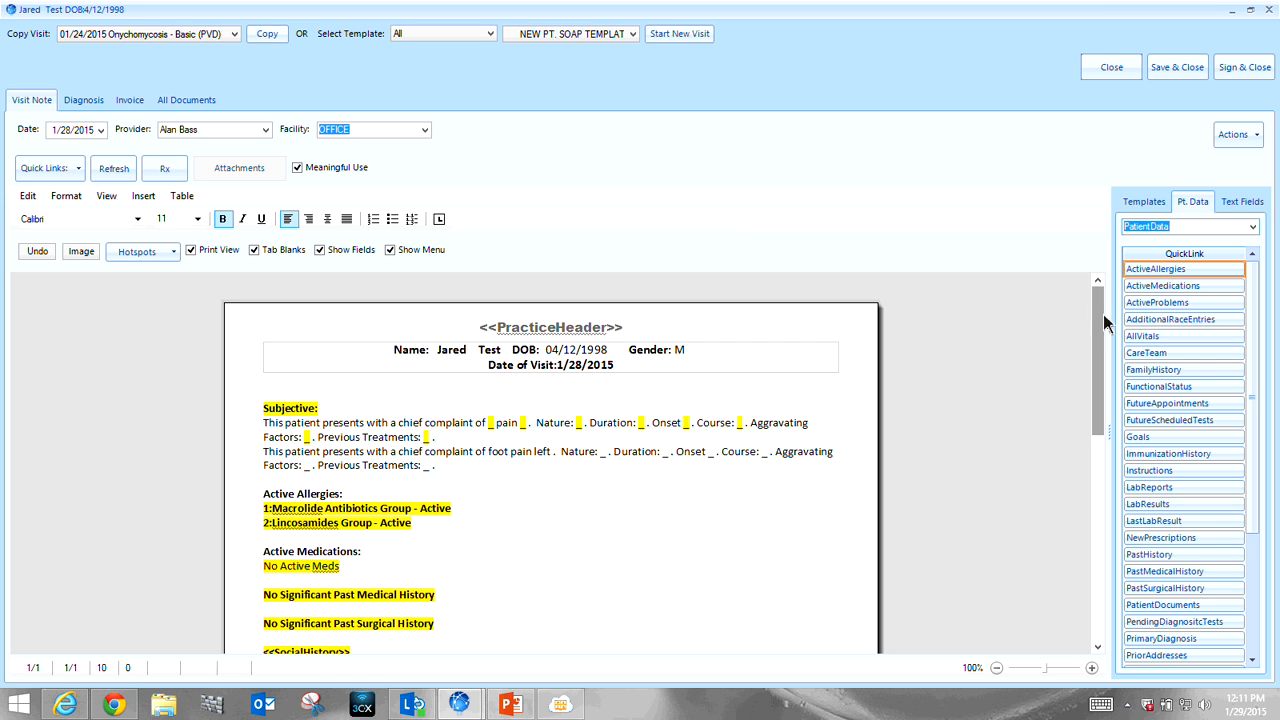
- Add Diovan HCT 25 mg-320 mg tablet to the patient's active medications from the note's Active Medications field and return to the note
drag(1100, 327, 1100, 400)
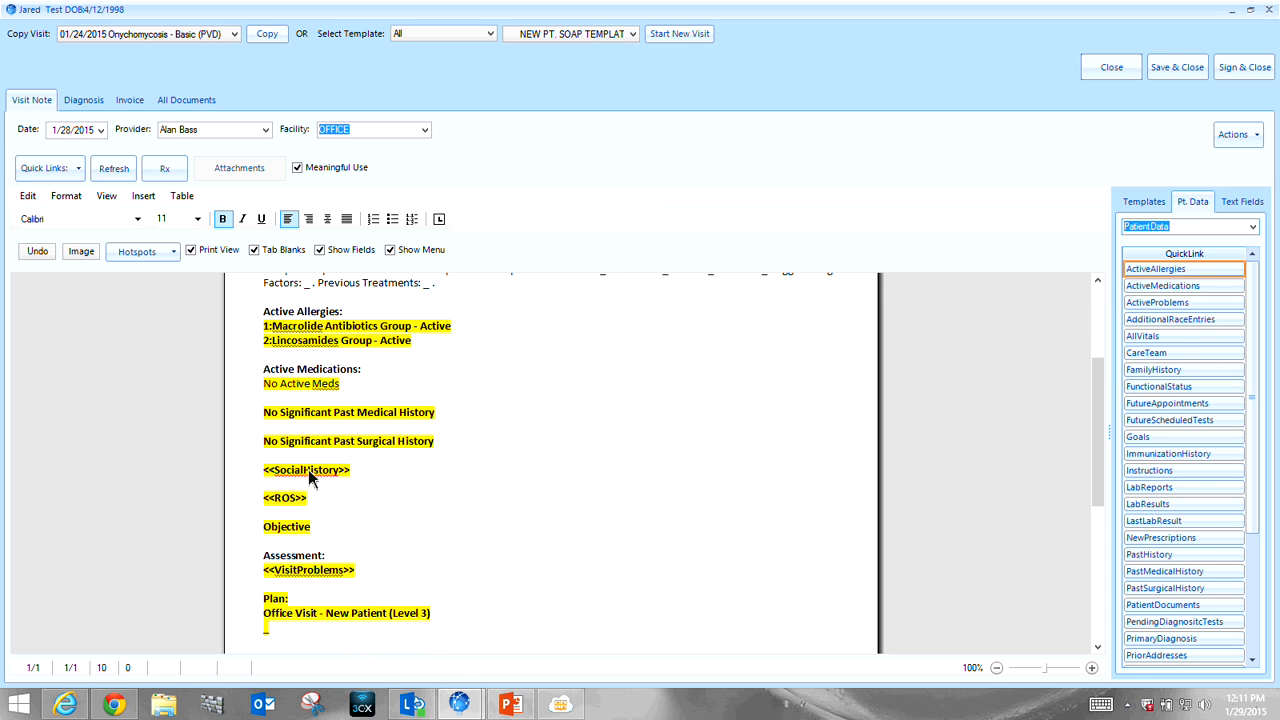
double_click(322, 388)
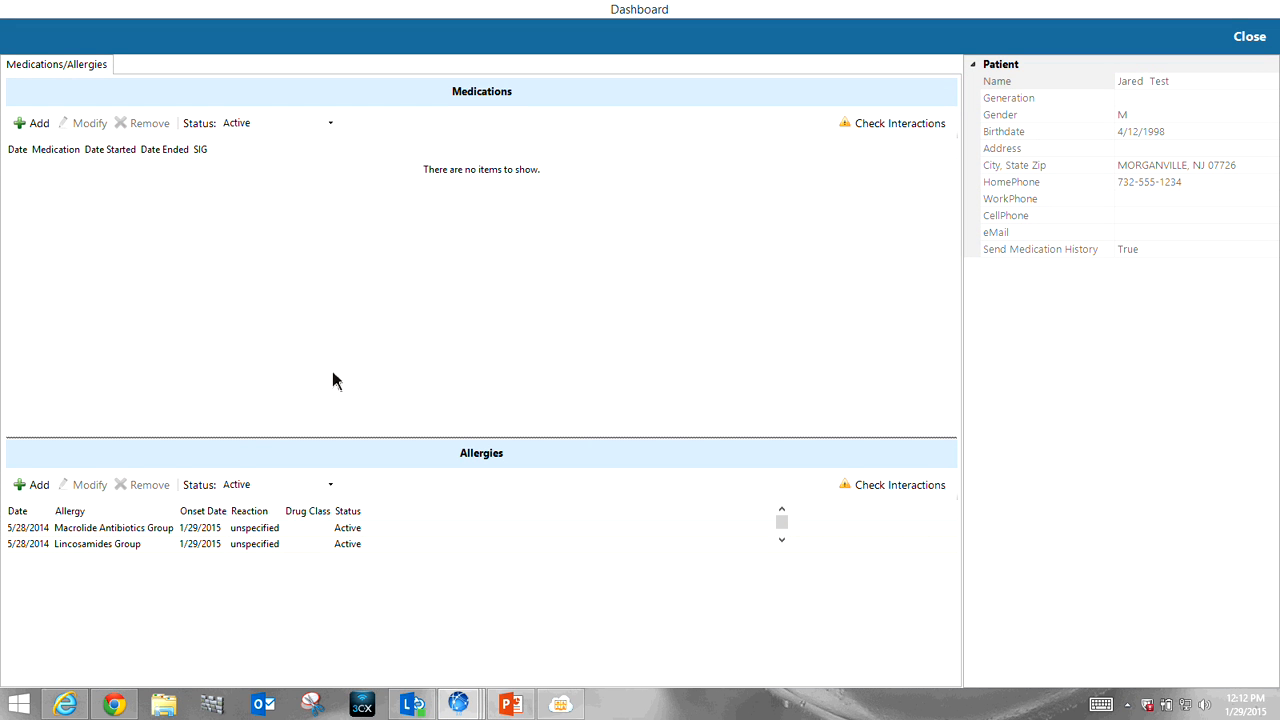
click(31, 130)
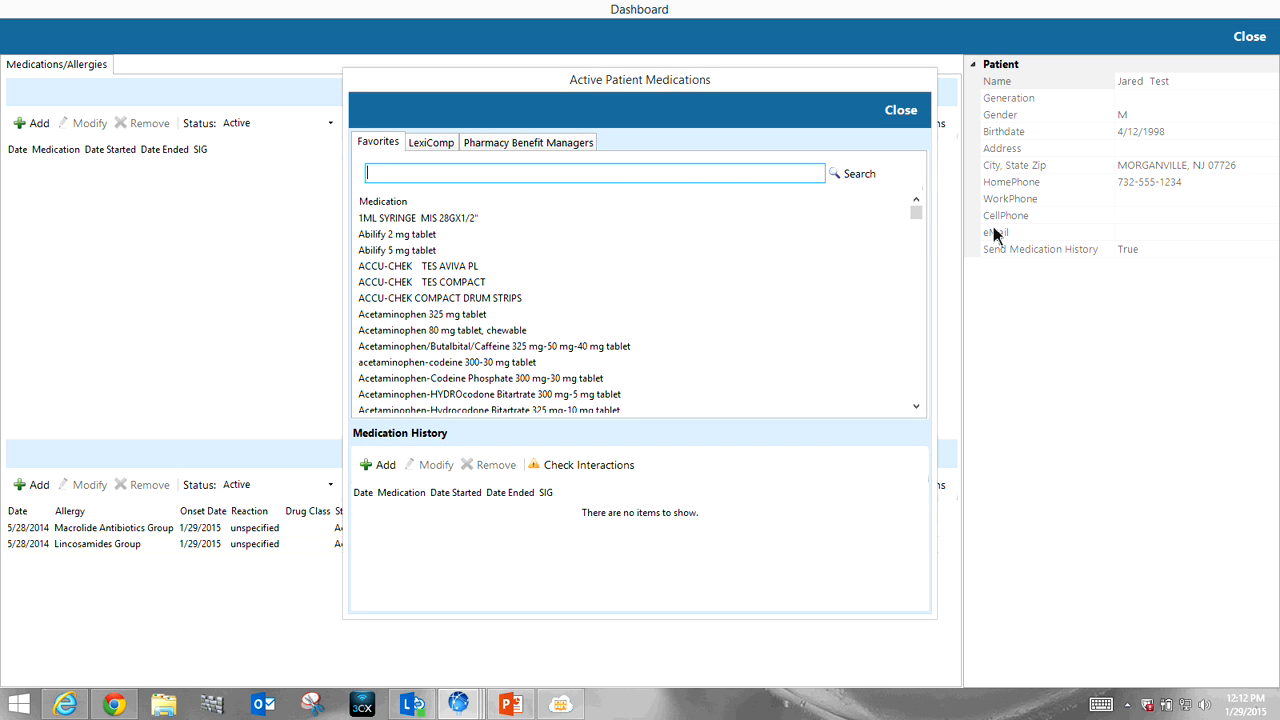
drag(915, 212, 915, 270)
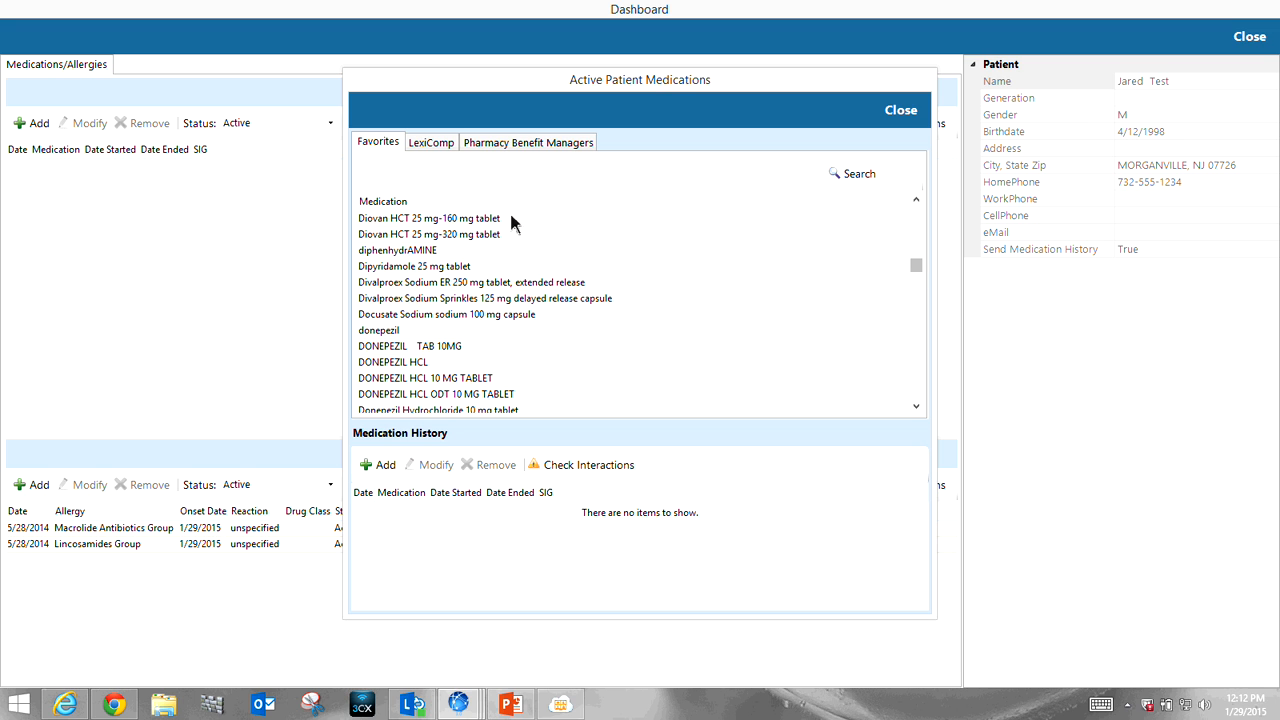
click(493, 237)
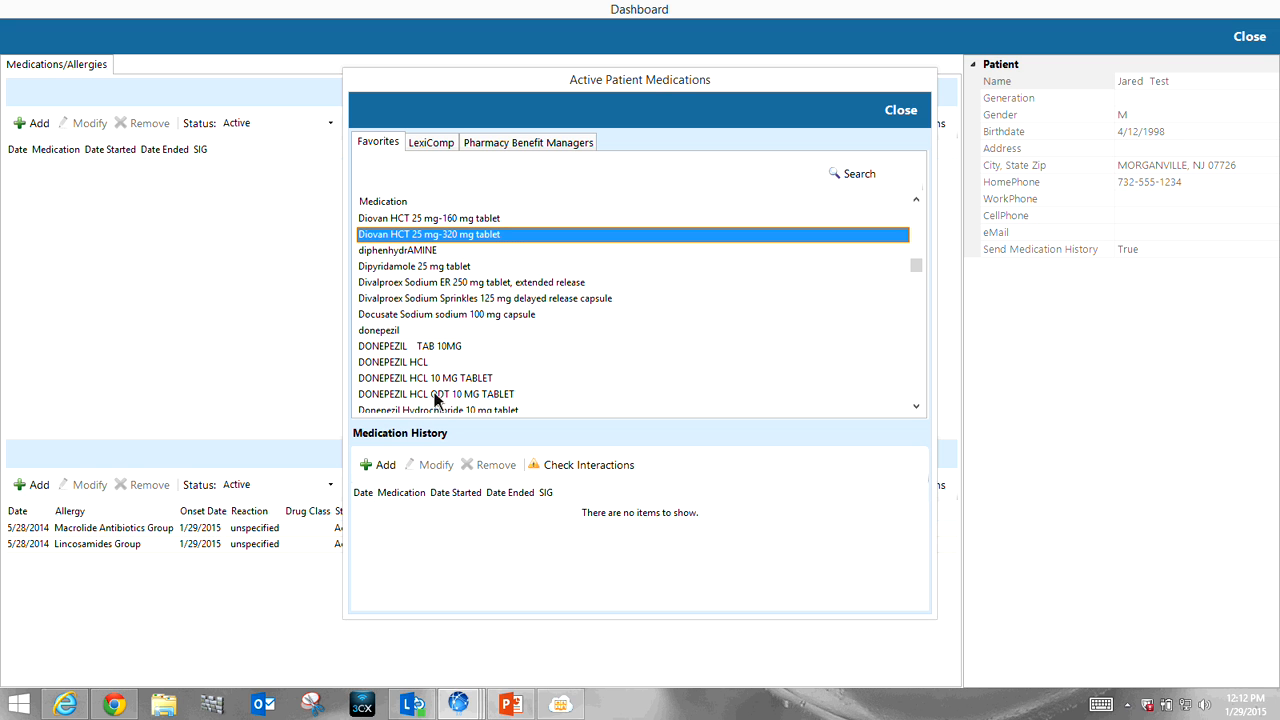
click(379, 466)
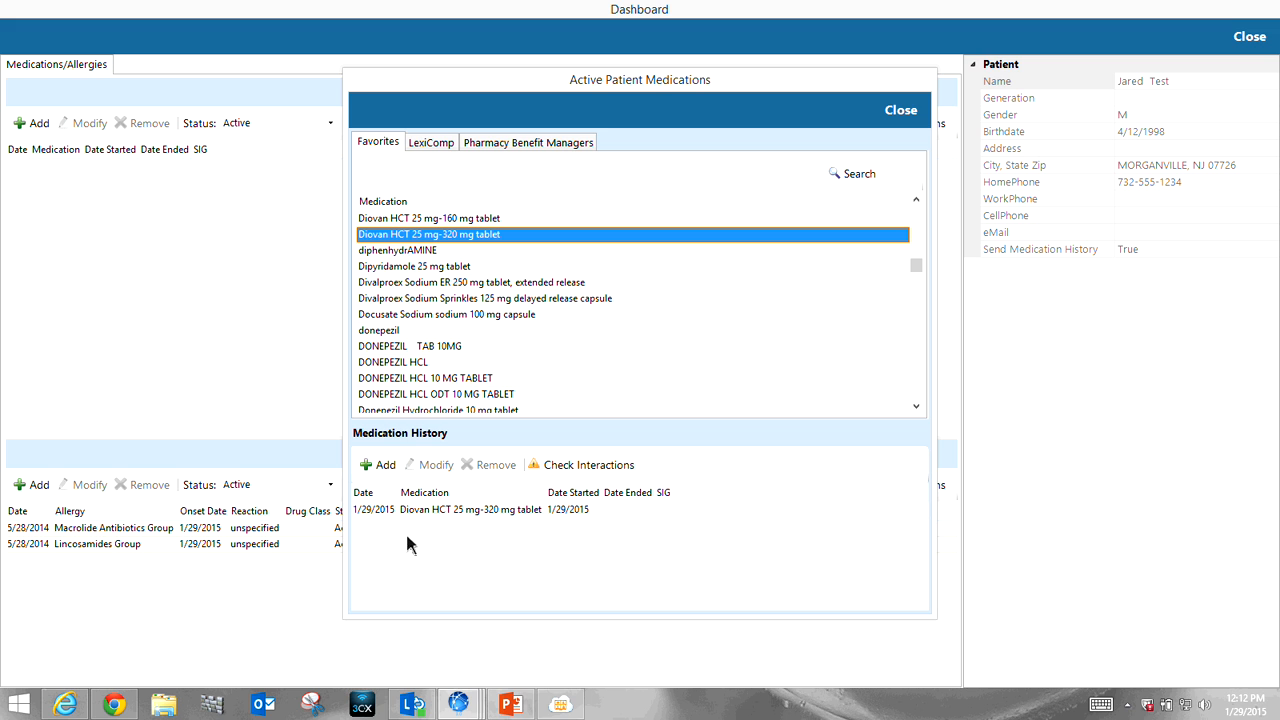
click(897, 113)
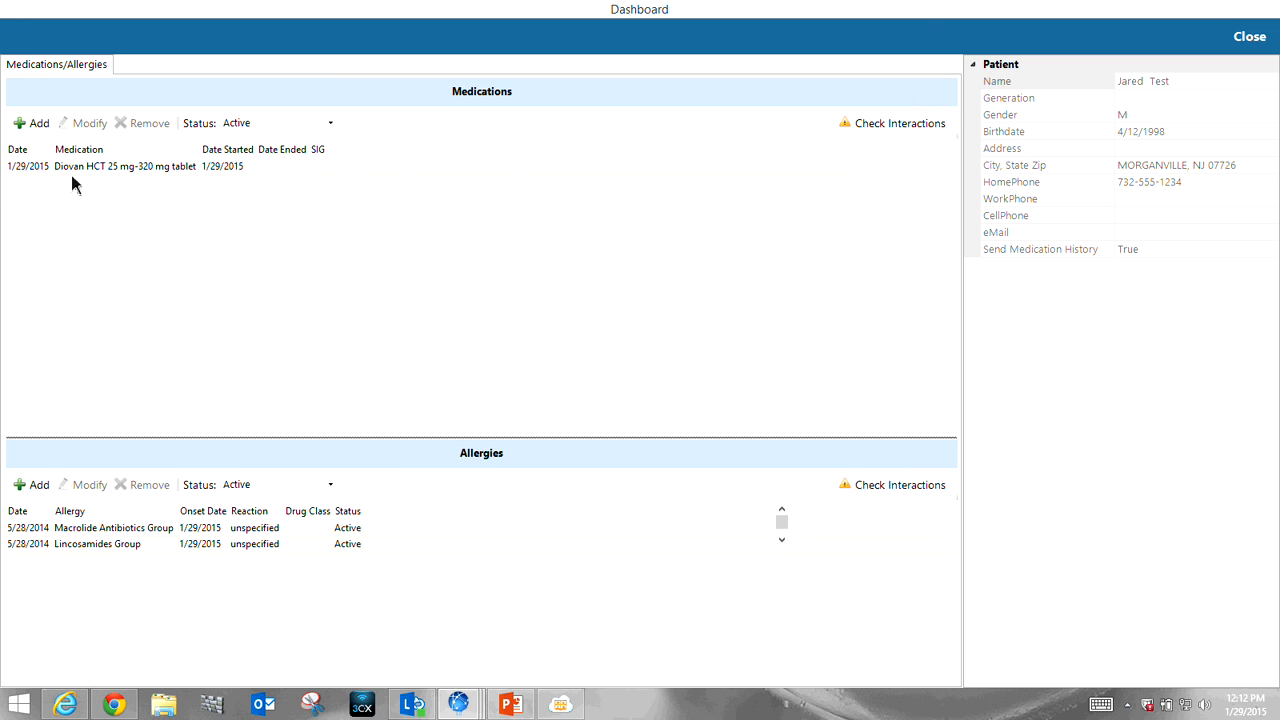
click(1243, 38)
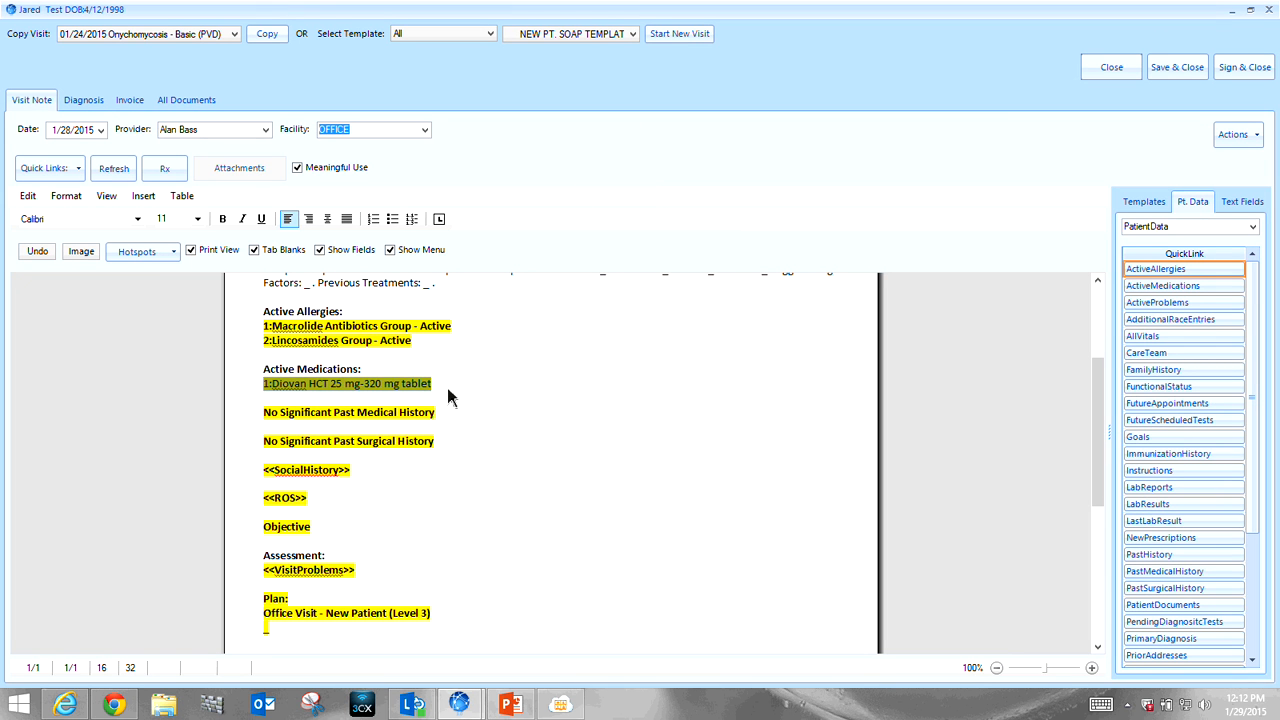
click(446, 390)
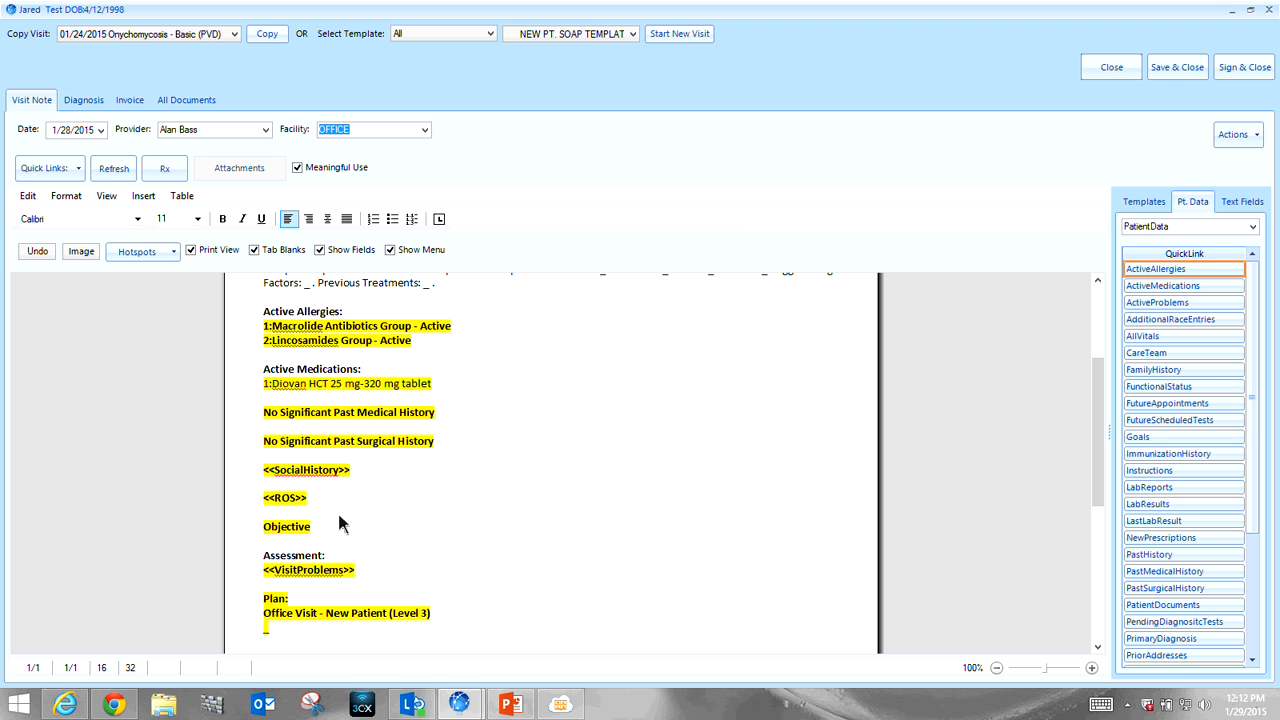
- Examine the linked fields in the document template behind the visit note, and close the template editor
click(1257, 143)
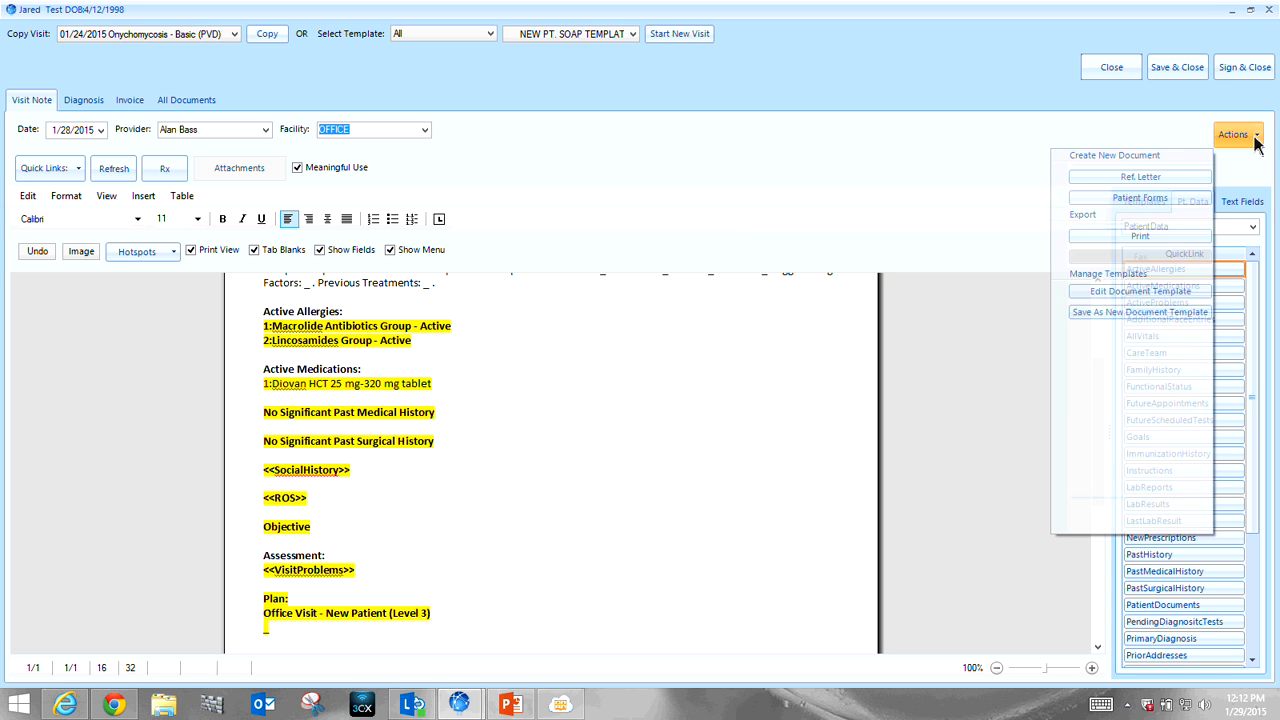
click(1130, 293)
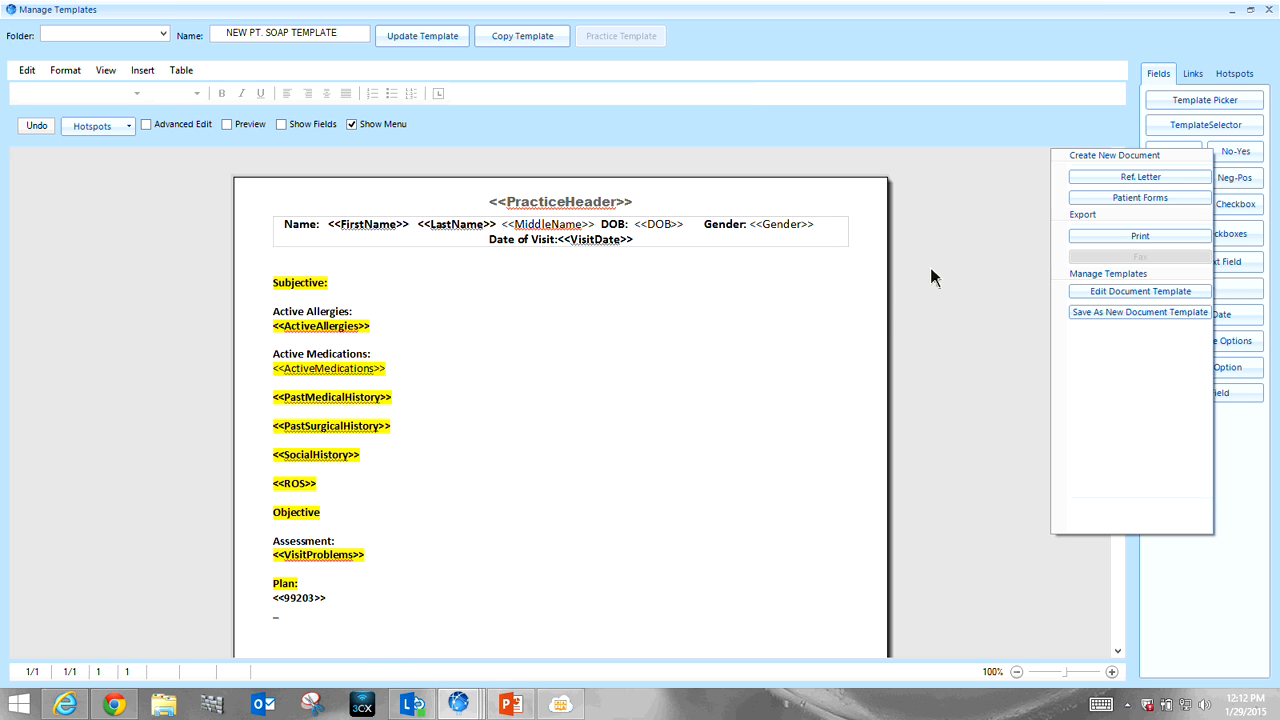
click(860, 314)
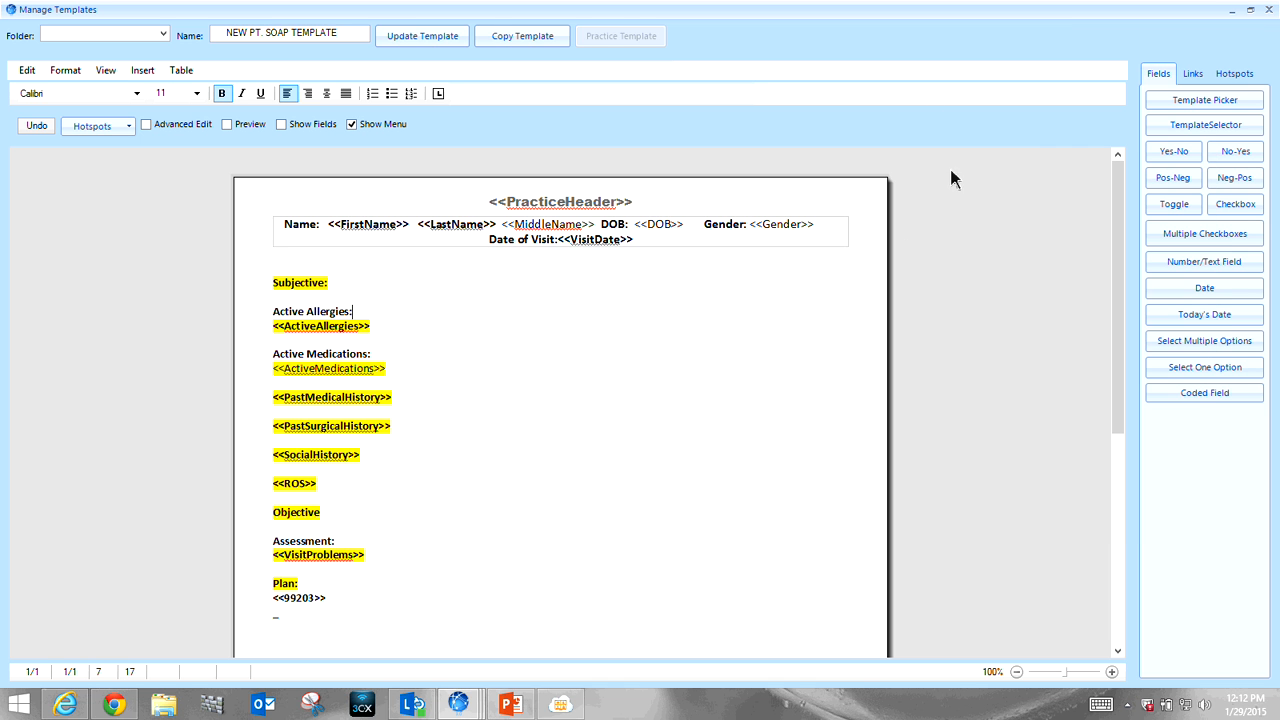
click(1267, 10)
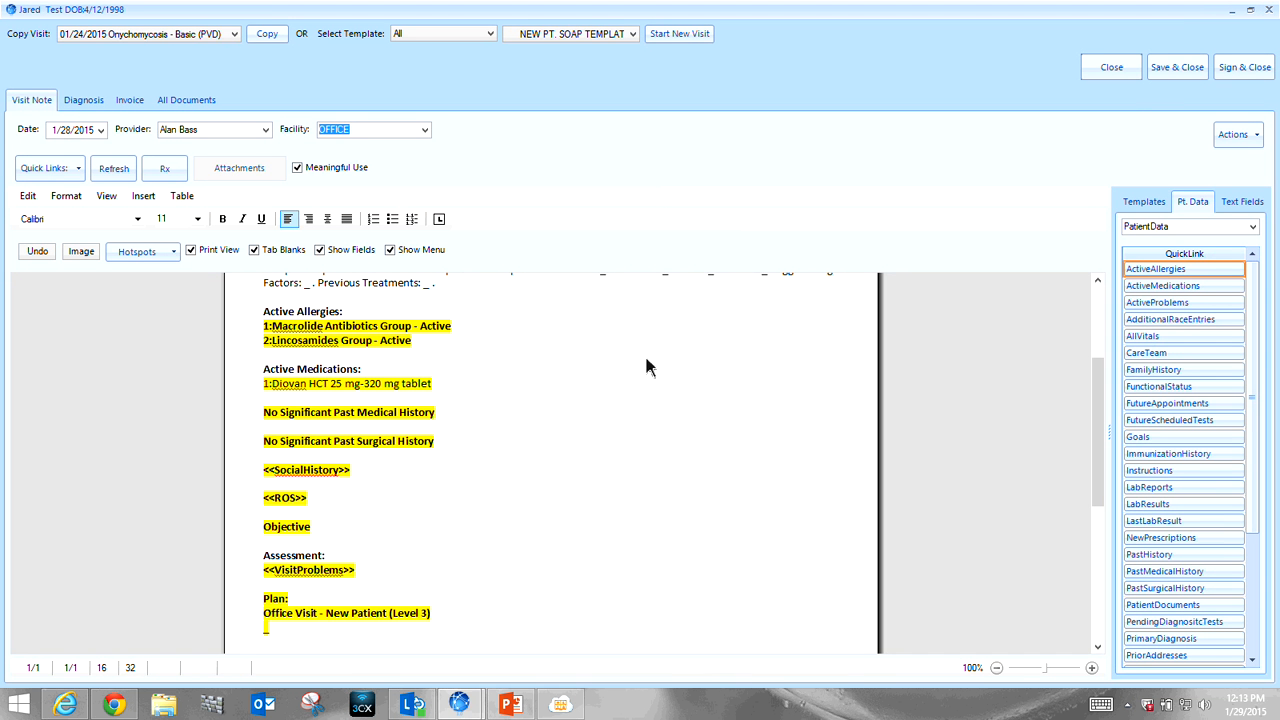
- Insert the Ankle Exam Right and Limb Length Normal templates from the PE Ortho Exam category under the note's Objective heading
scroll(622, 397, up, 3)
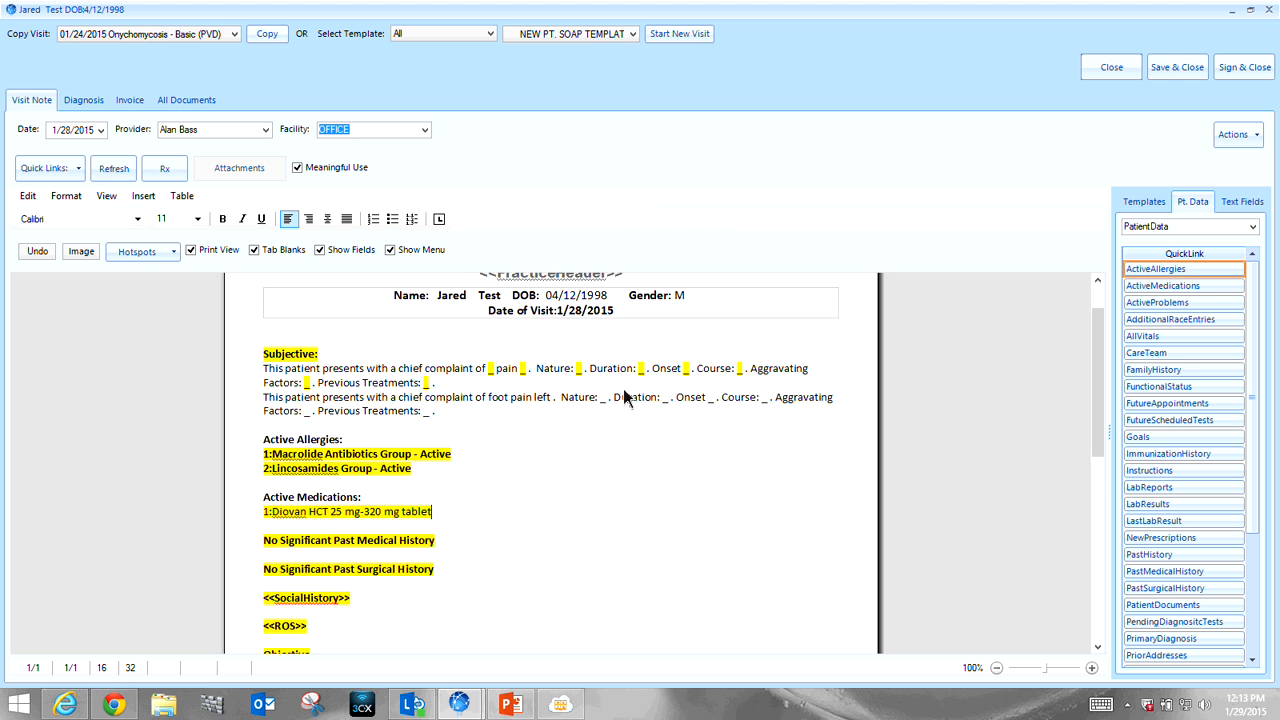
scroll(623, 388, down, 2)
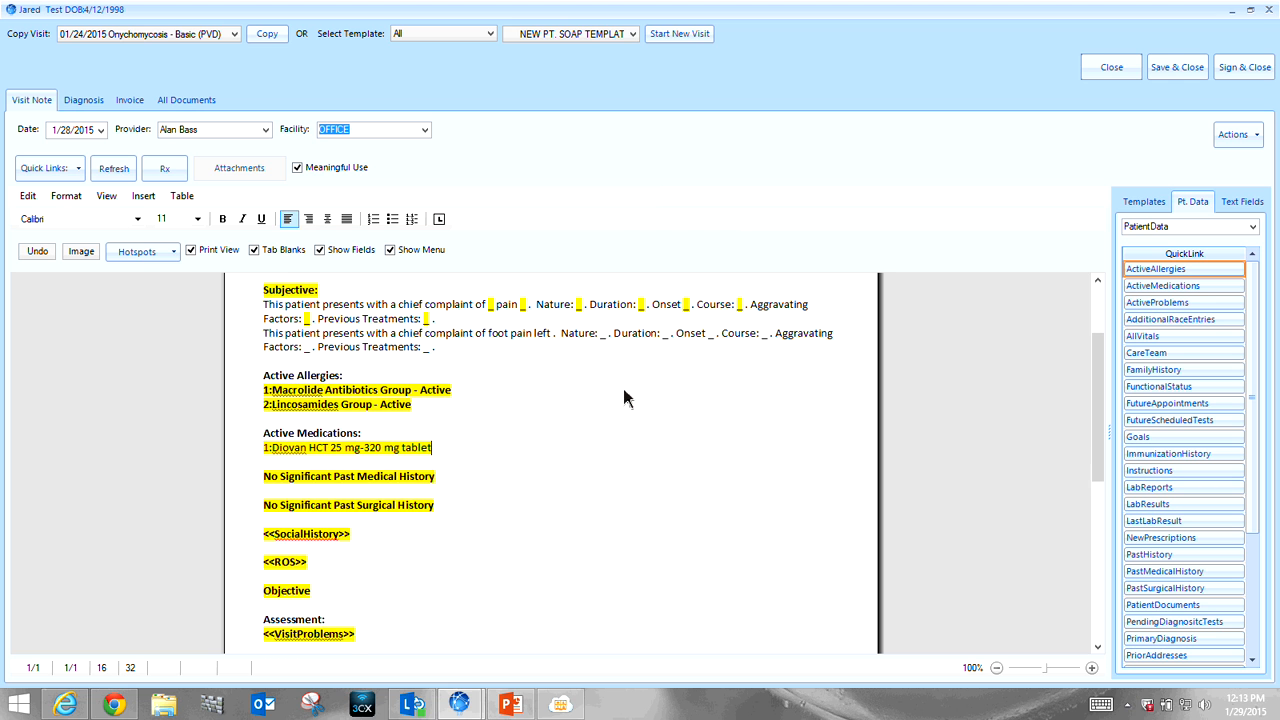
click(291, 597)
click(1144, 201)
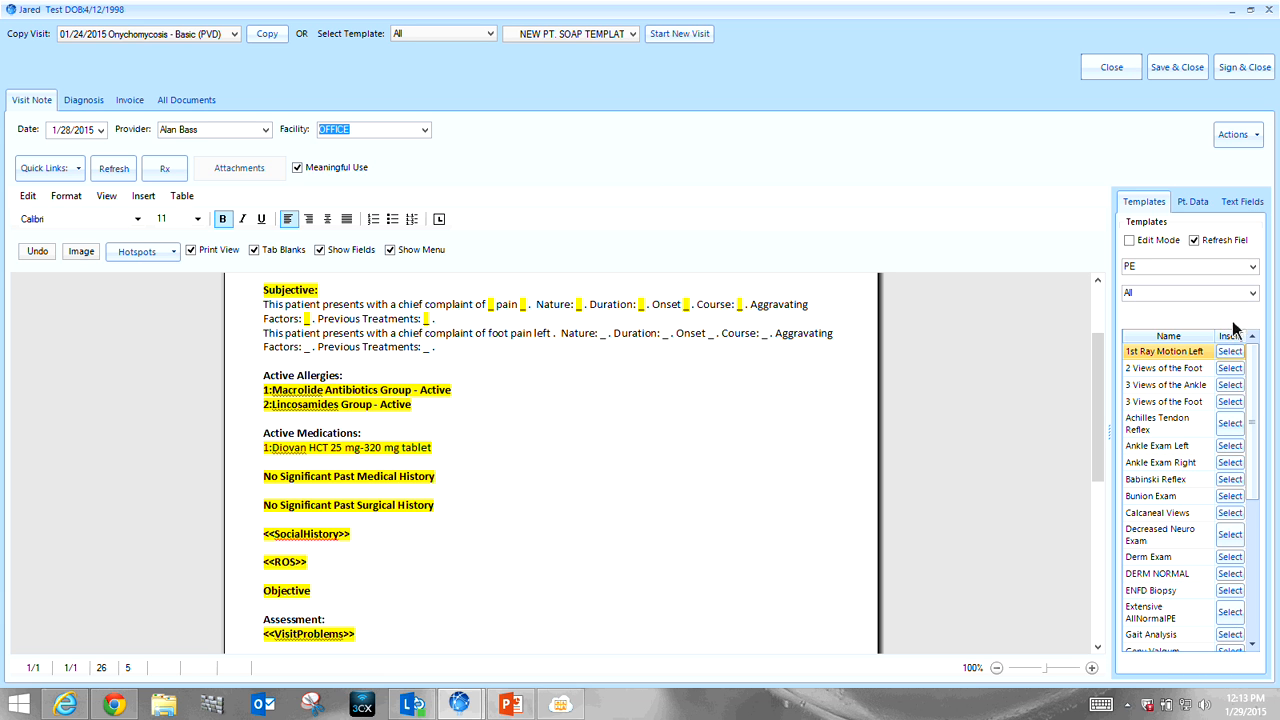
click(1252, 293)
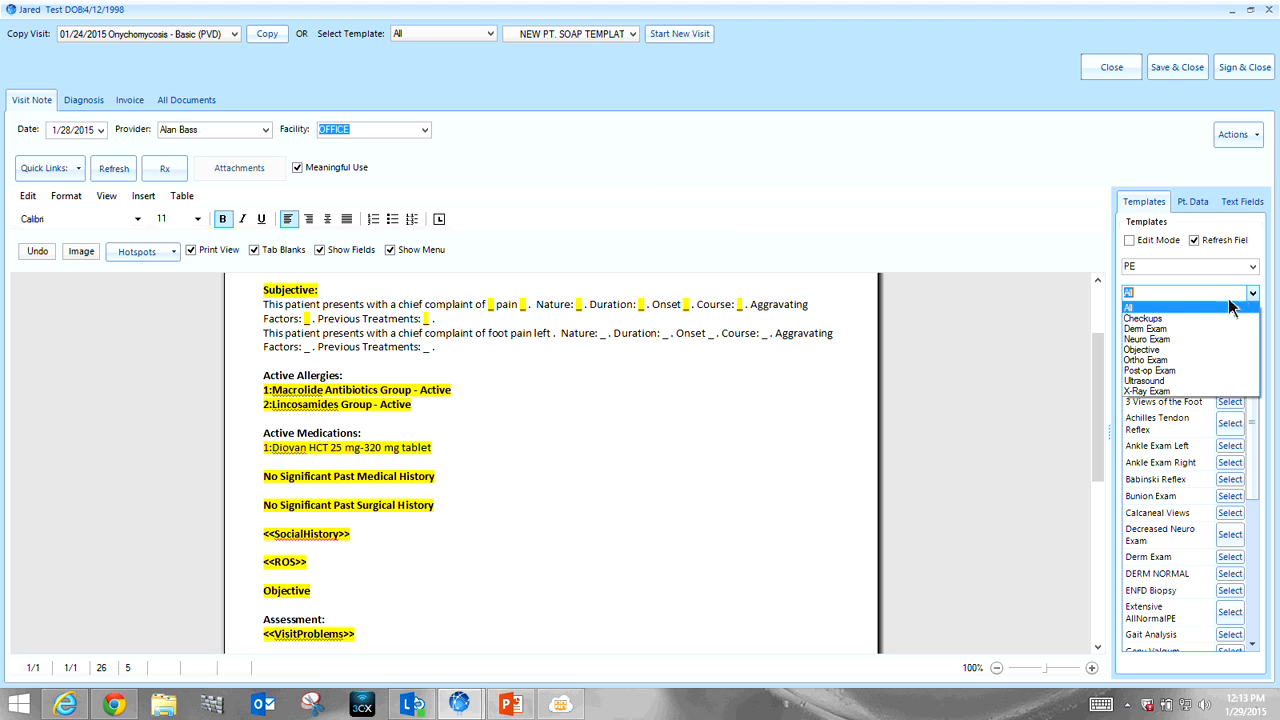
click(1168, 360)
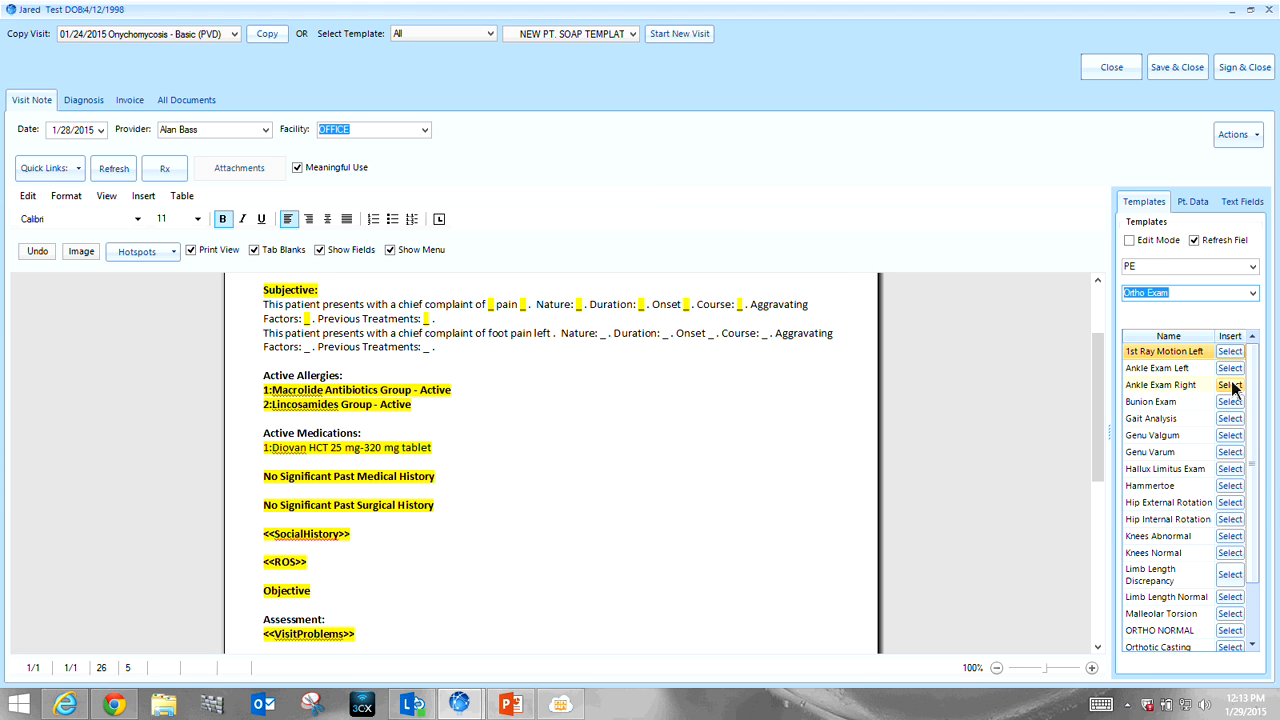
click(1231, 388)
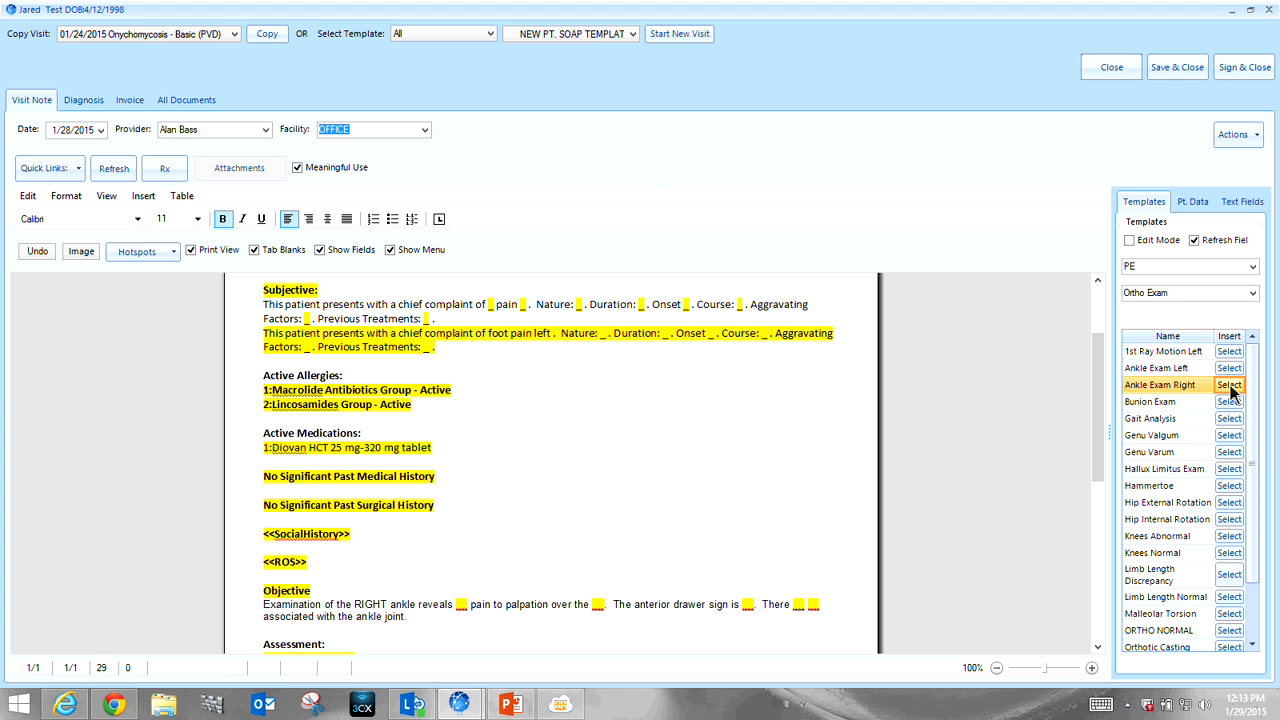
click(1230, 597)
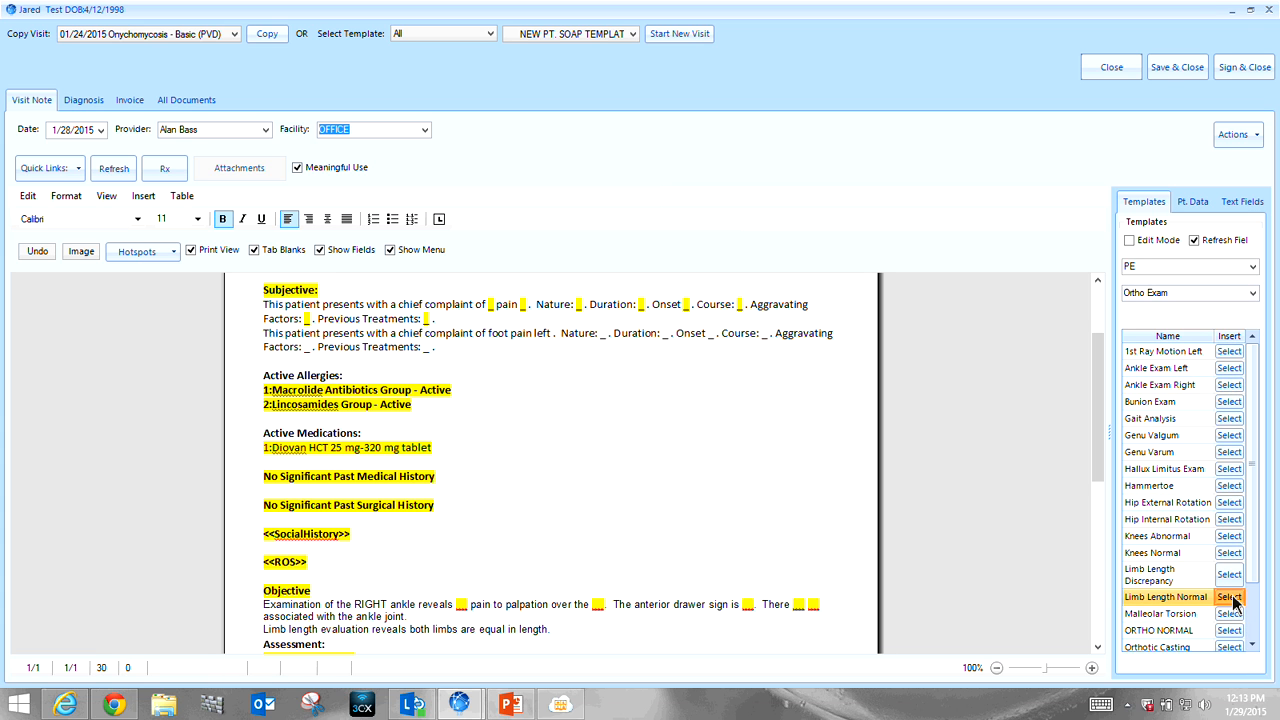
- Insert the DERM NORMAL template from the Derm Exam category below the limb length text in the Objective section
click(1252, 293)
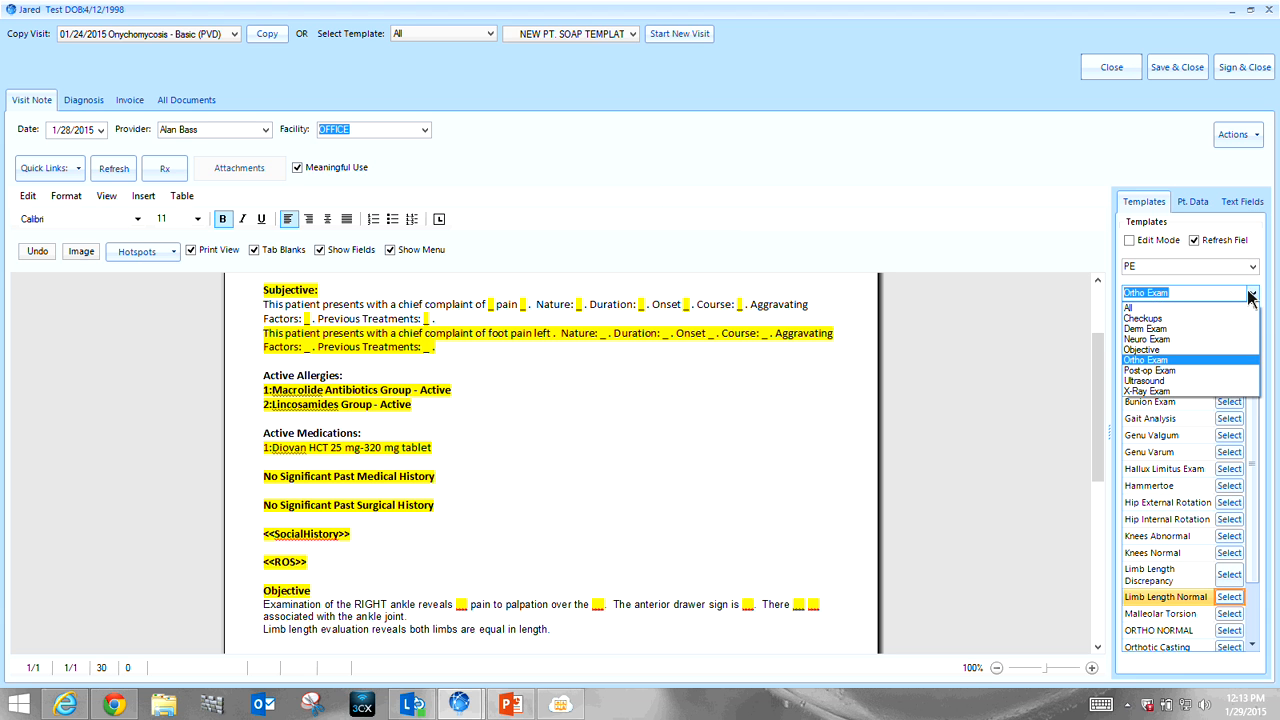
click(1205, 329)
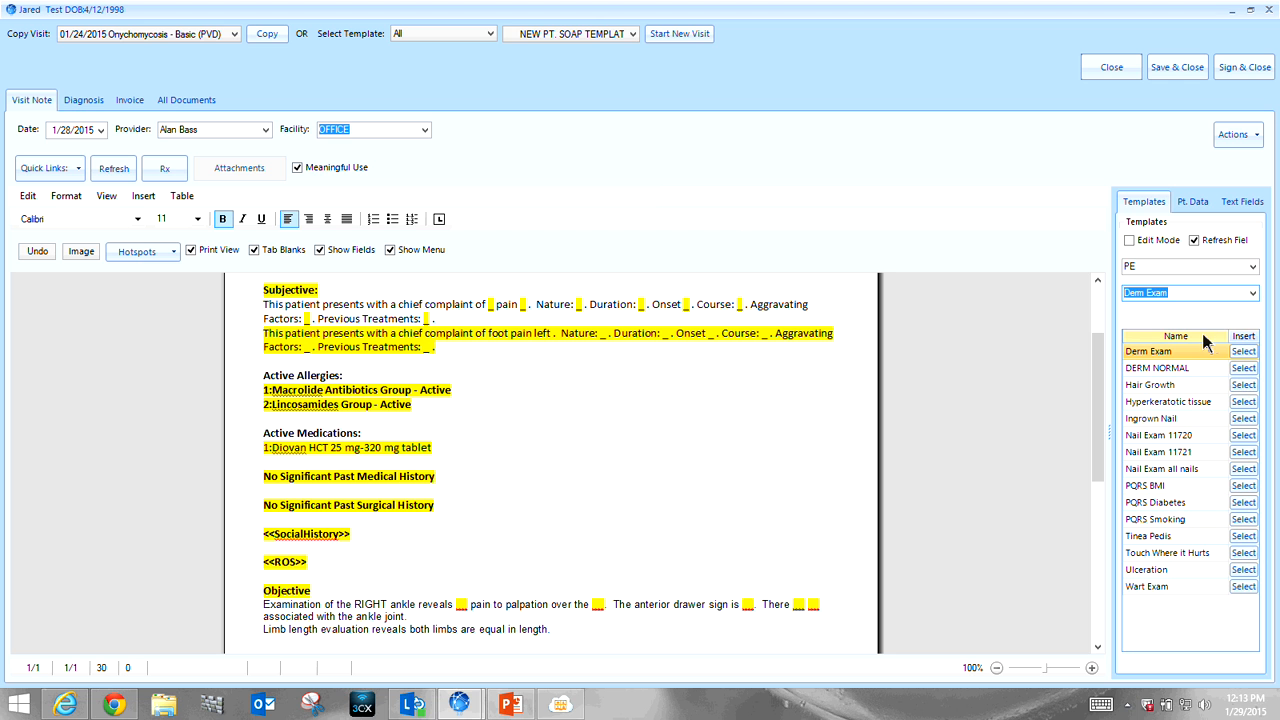
click(1245, 369)
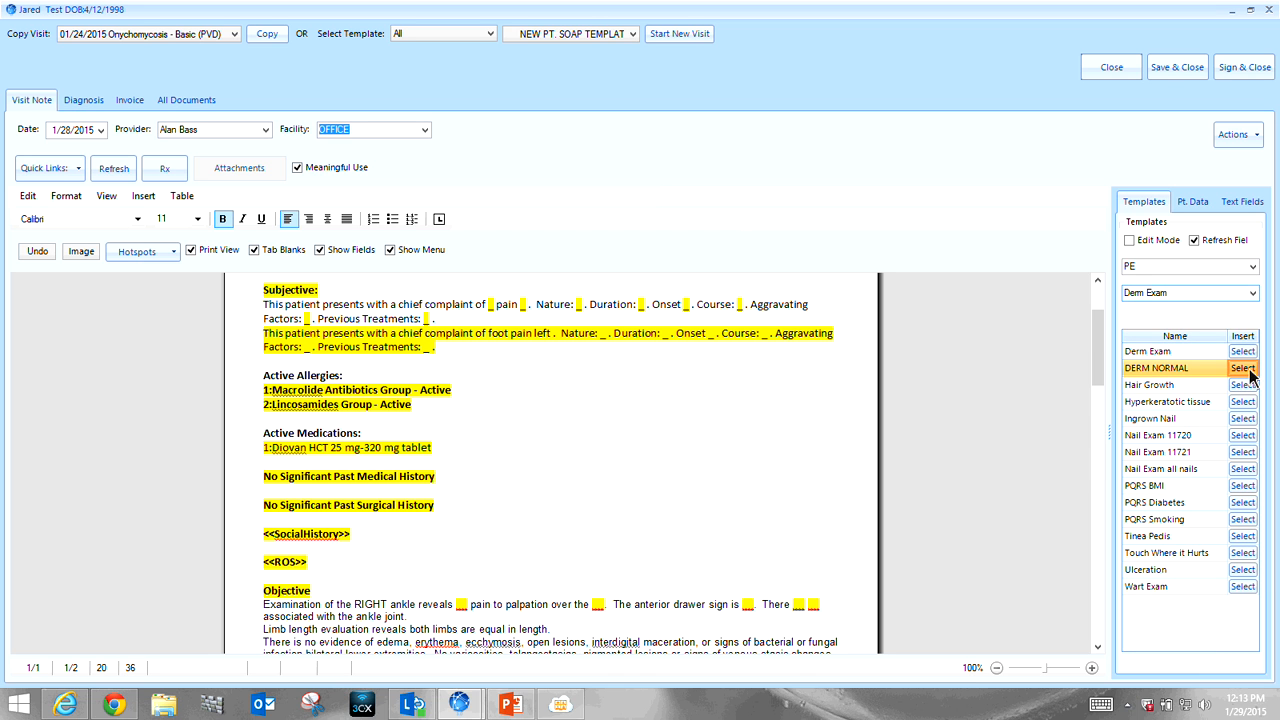
drag(1094, 377, 1082, 420)
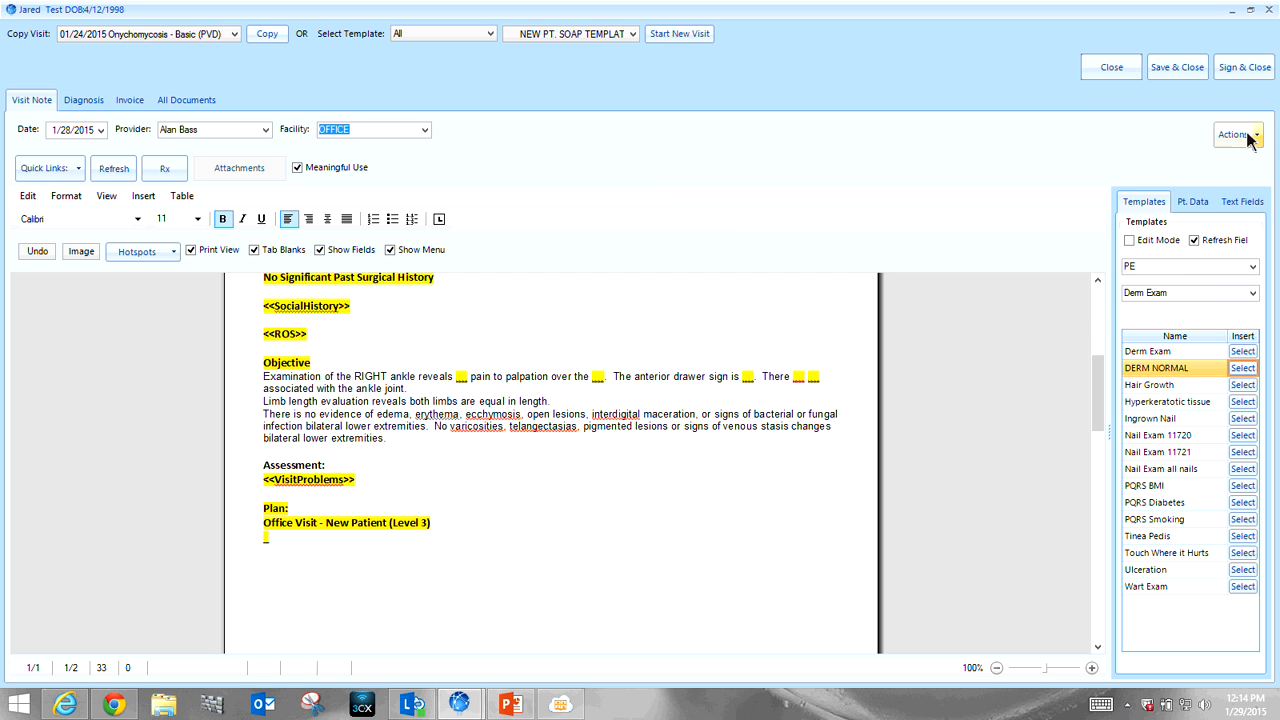
- Open the note's document template for editing and examine the PE categories offered by the Template Picker for the line below Objective
click(1245, 134)
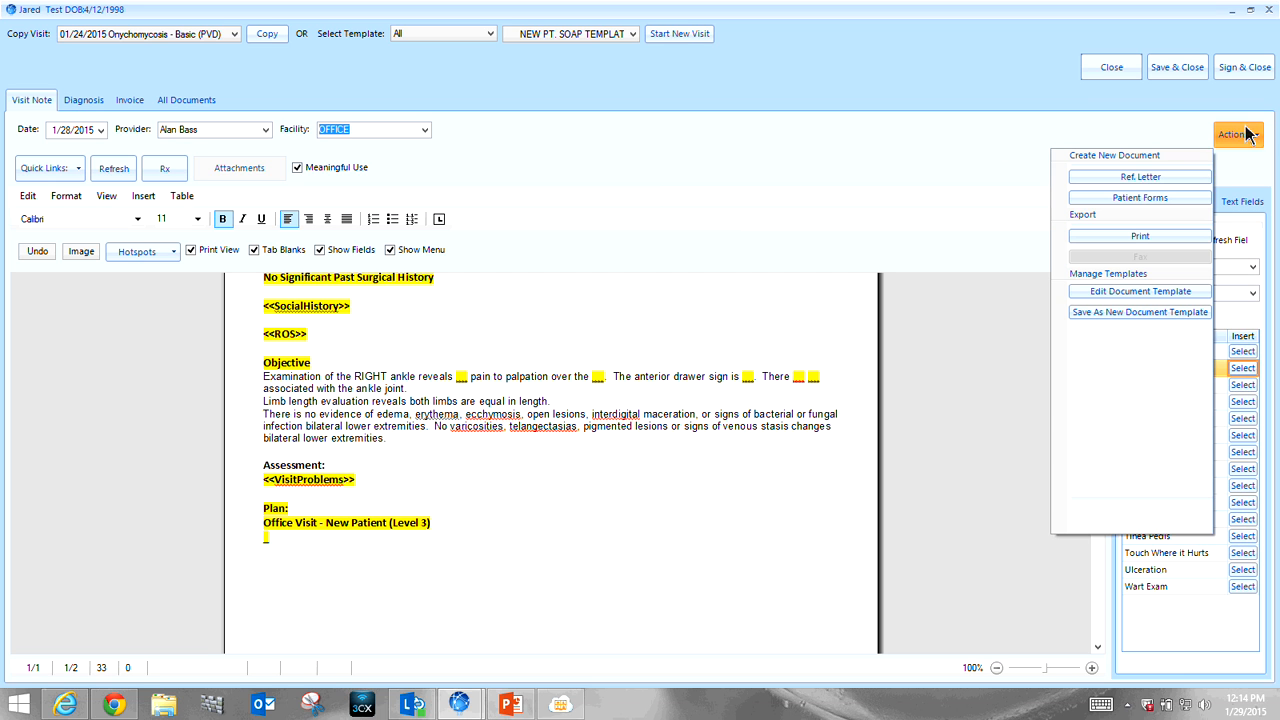
click(1107, 296)
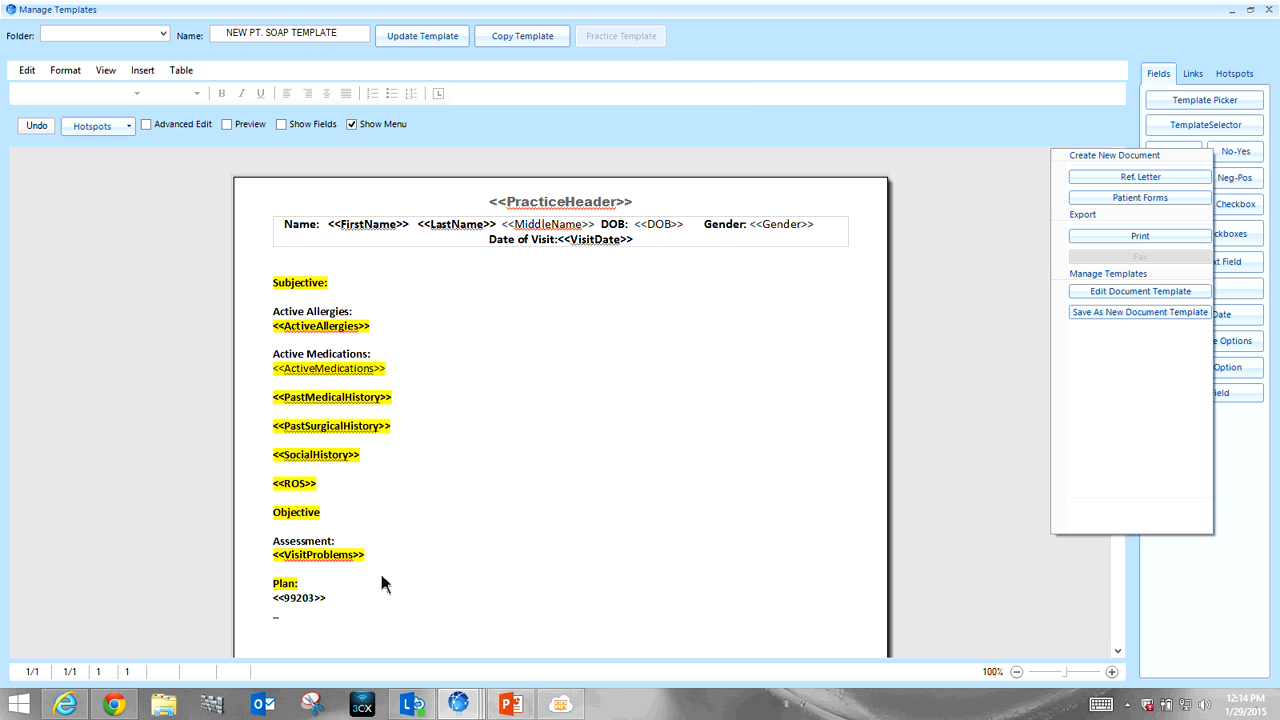
click(280, 529)
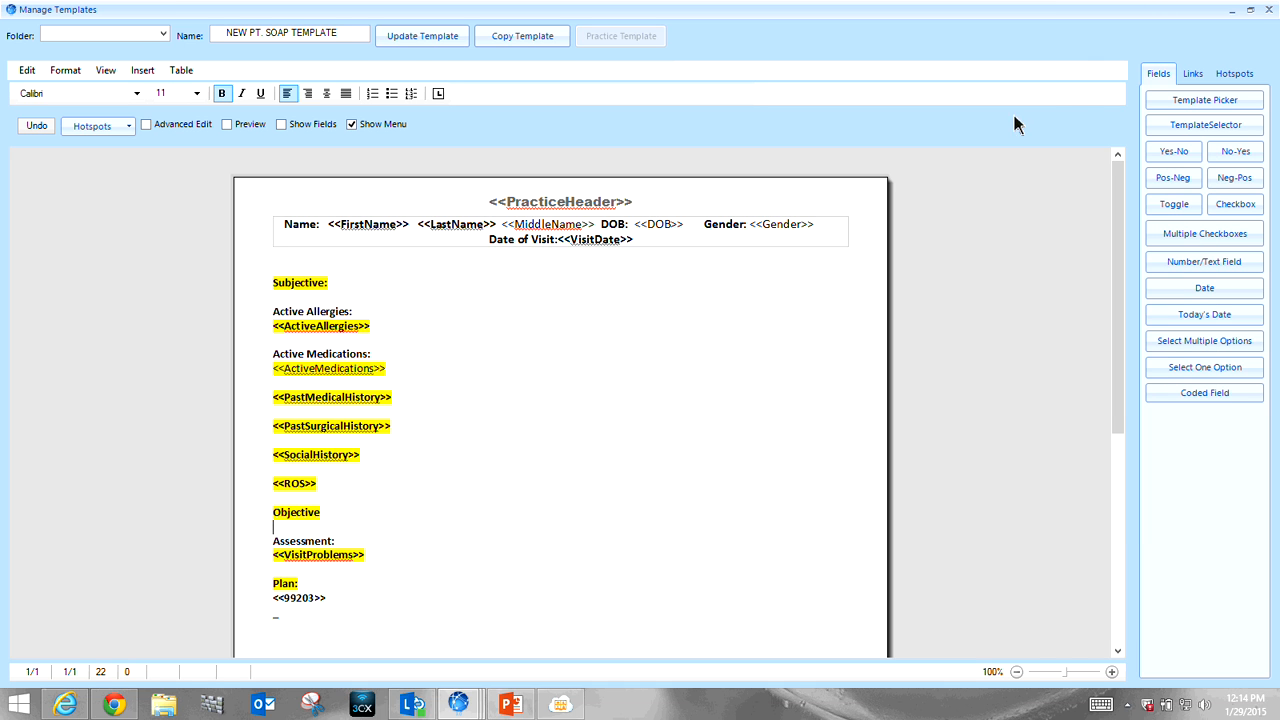
click(1231, 104)
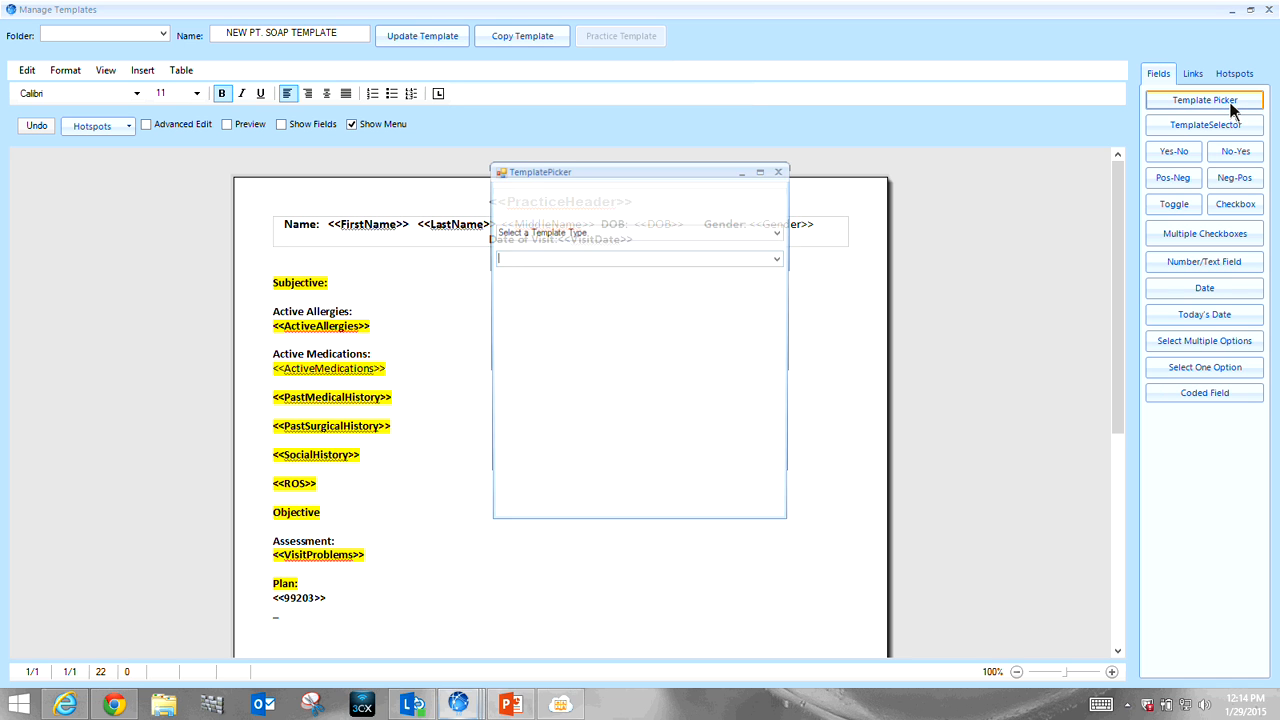
click(779, 233)
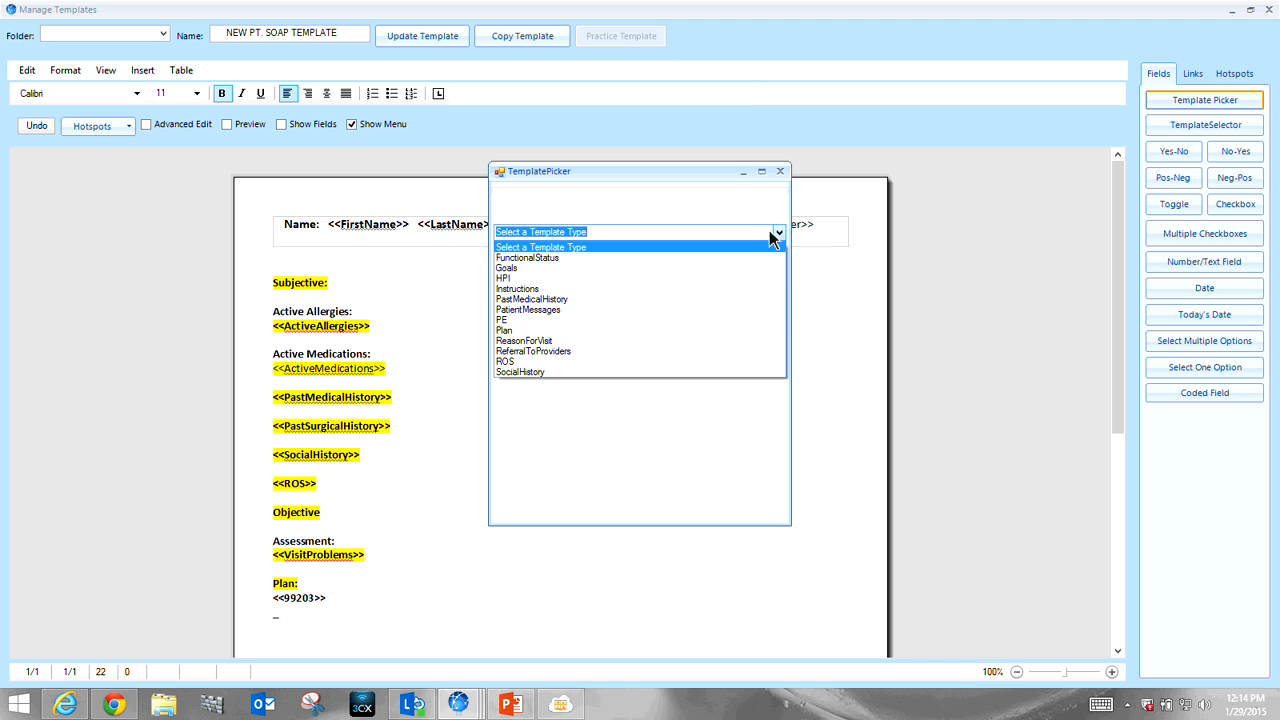
click(694, 320)
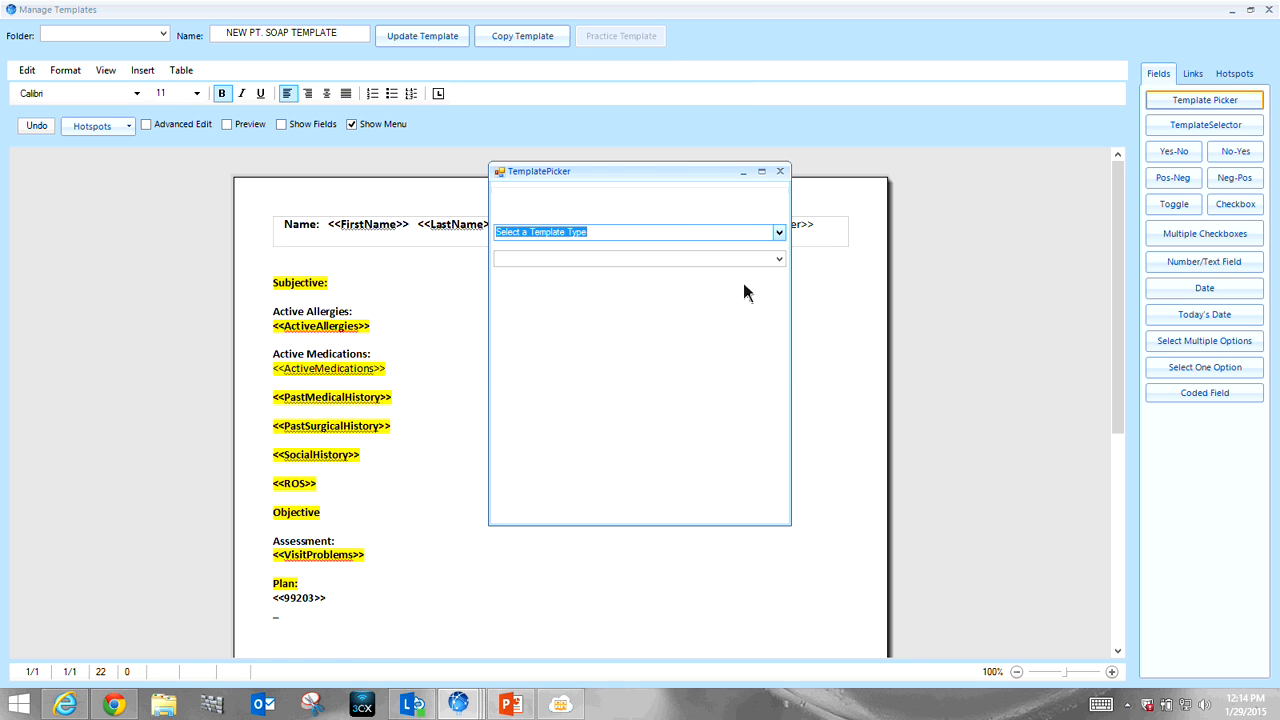
click(779, 260)
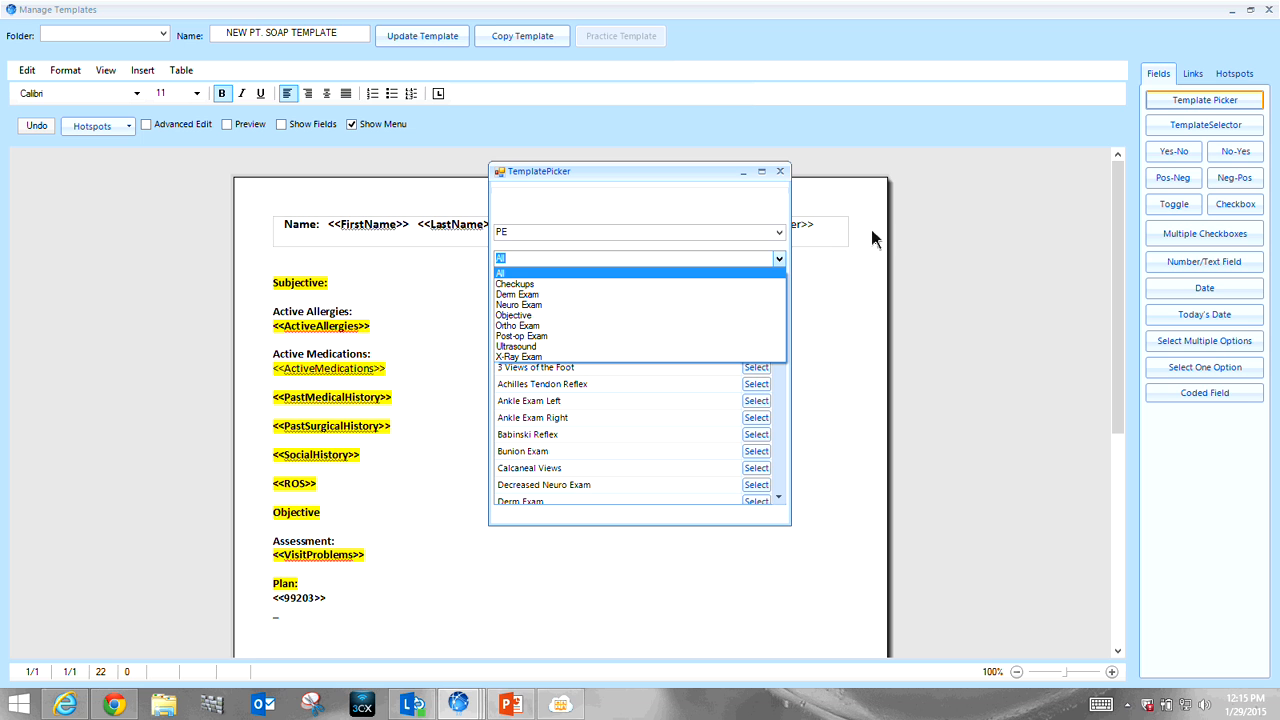
click(778, 175)
click(779, 173)
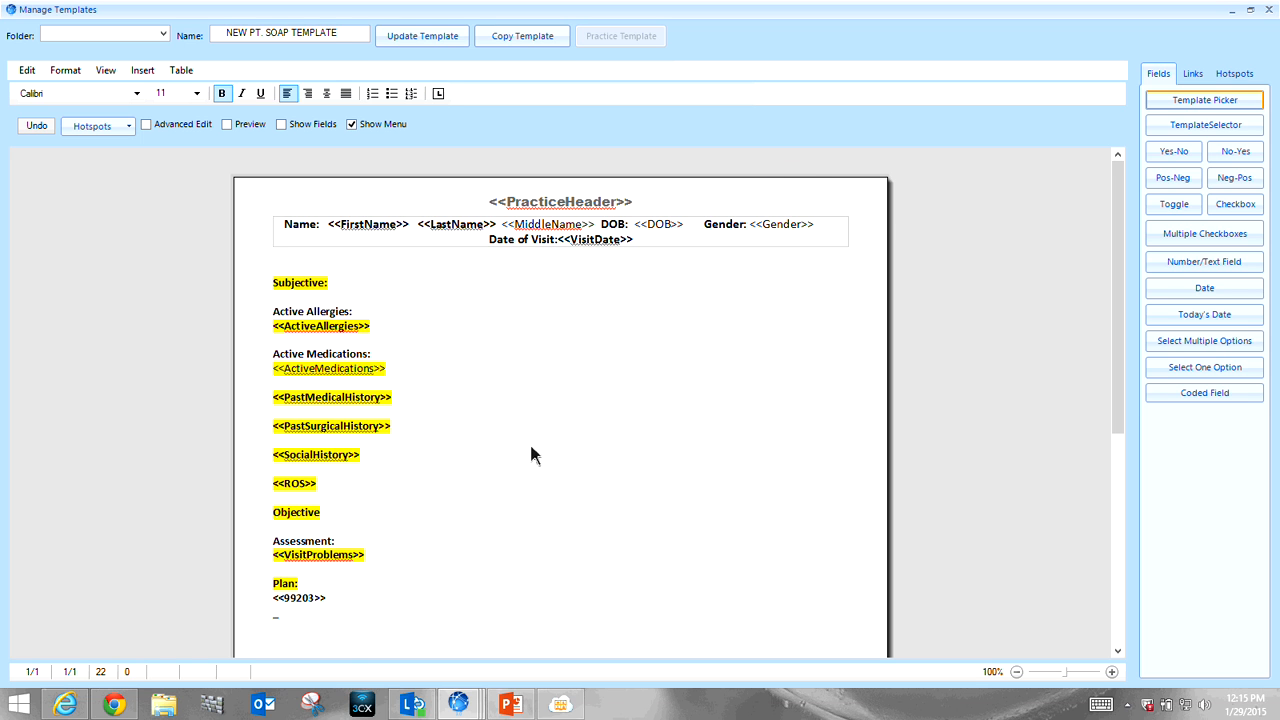
- Add the Achilles Tendon Counseling link from the Plan template type below 99203 in the document template, and overwrite the saved template
click(283, 606)
click(281, 630)
click(1183, 102)
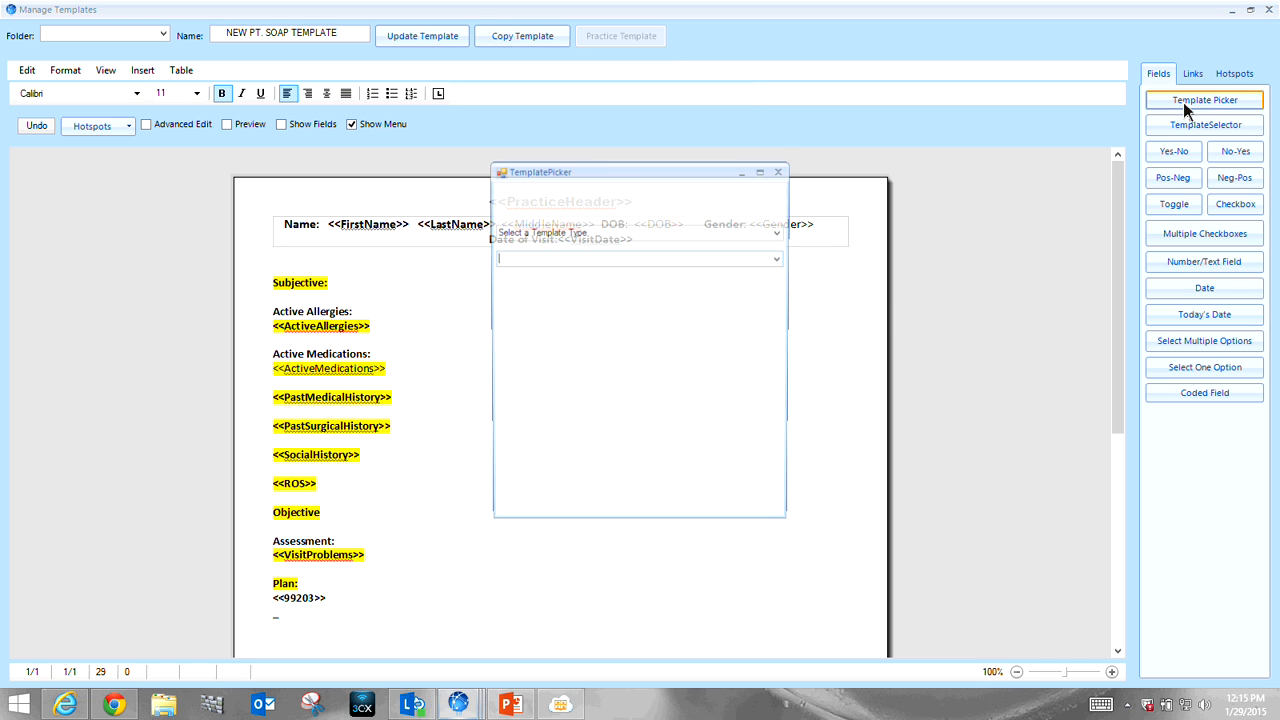
click(779, 232)
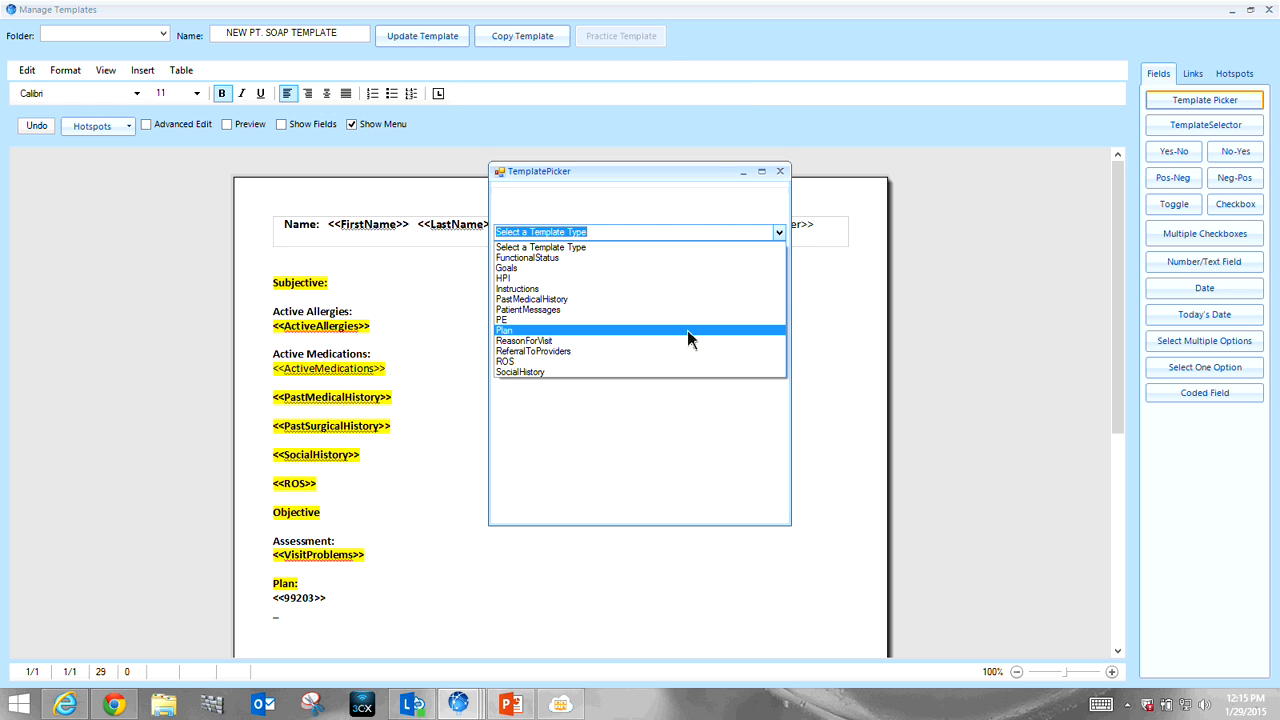
click(687, 330)
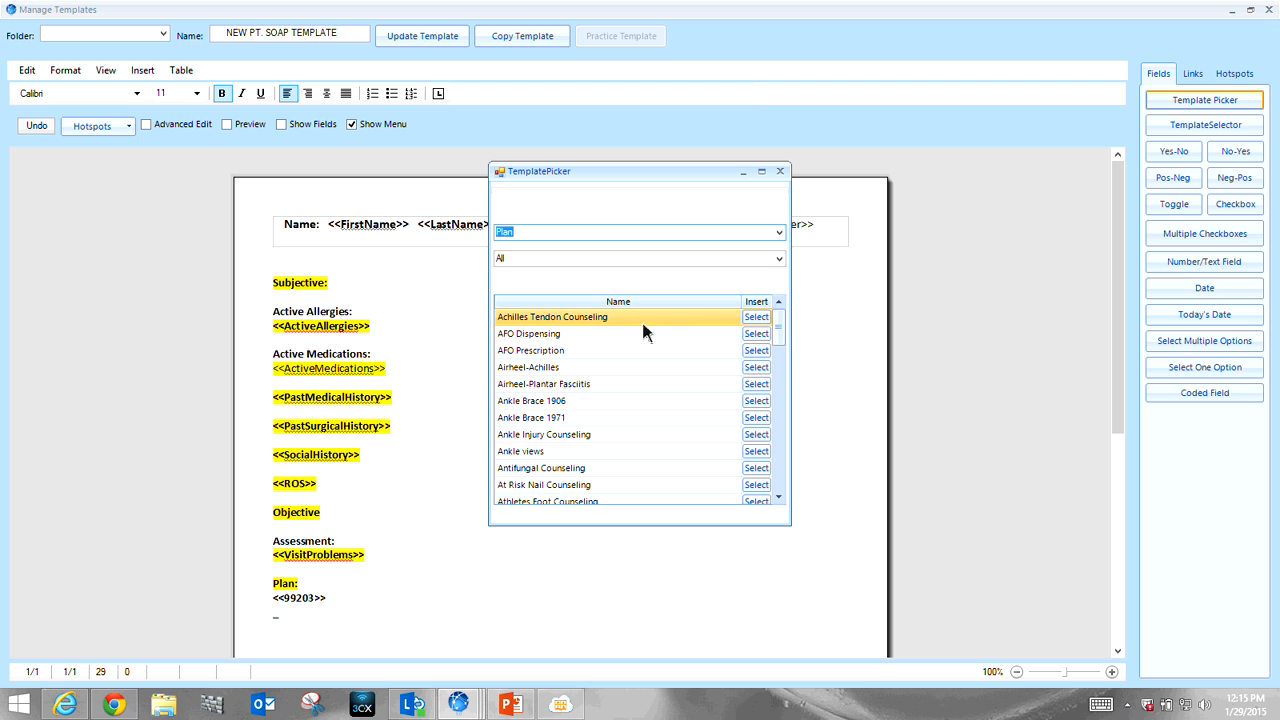
click(757, 318)
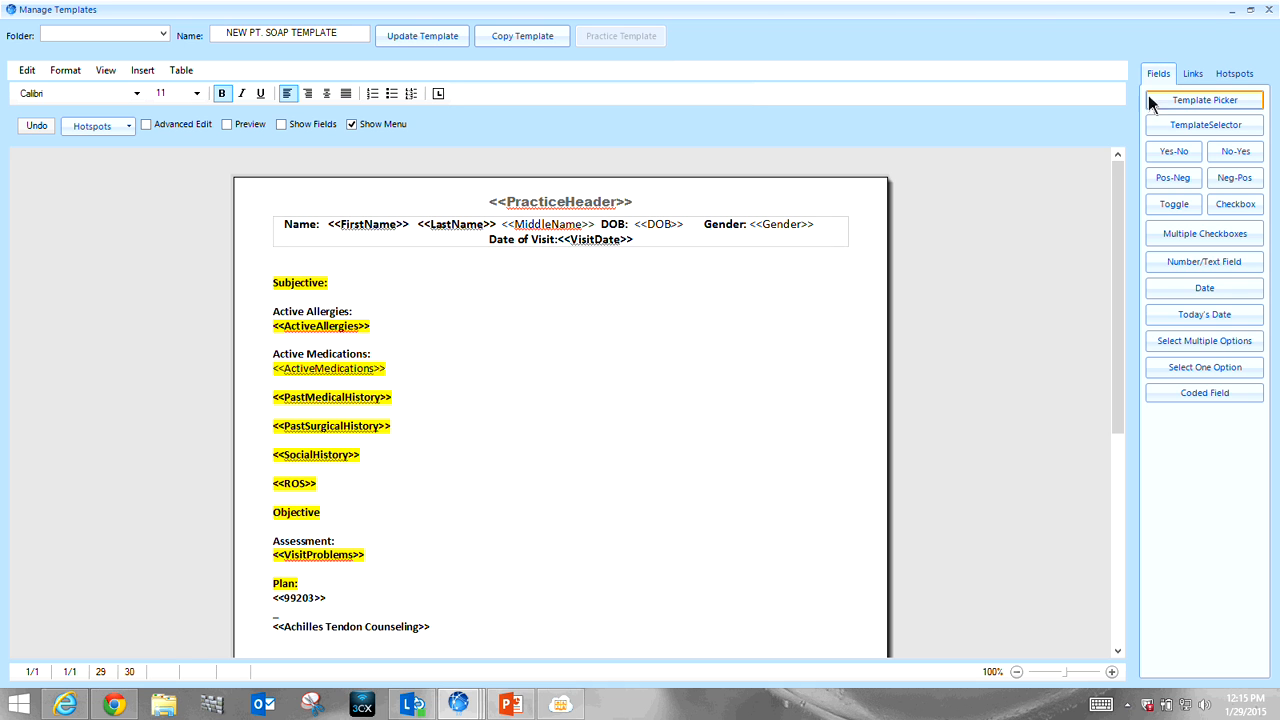
click(426, 37)
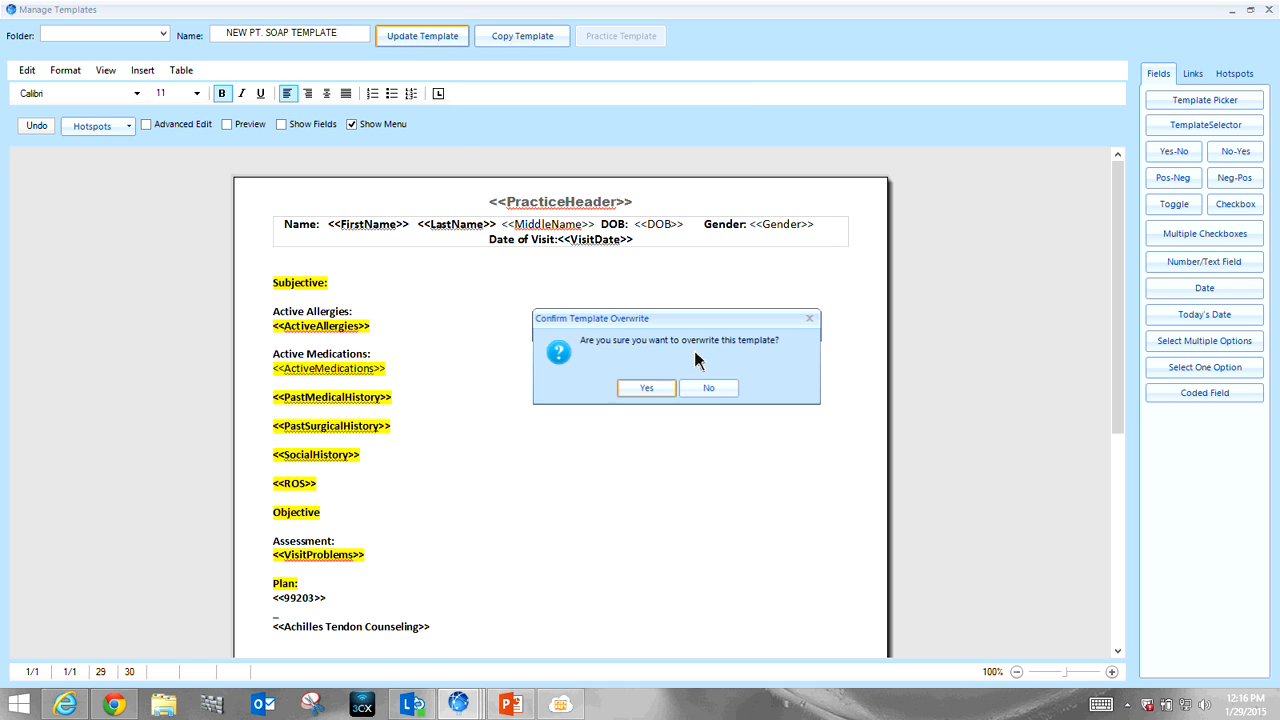
click(655, 395)
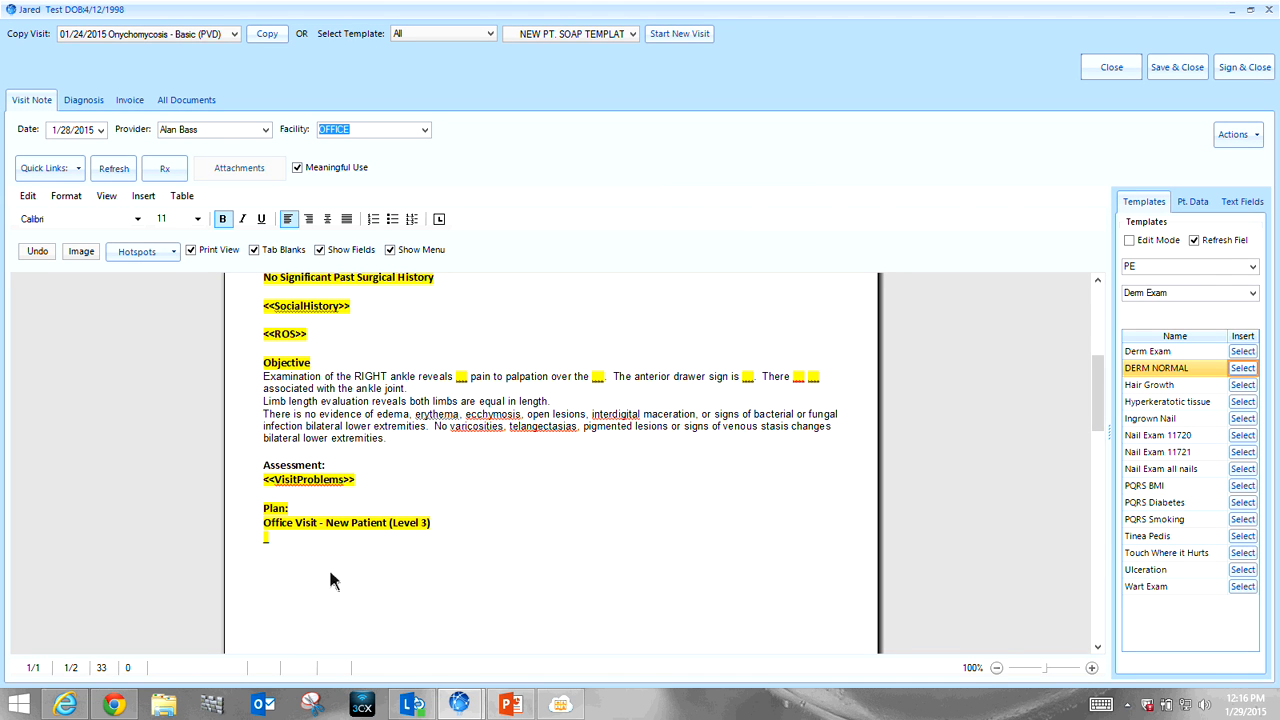
- Insert the Achilles Tendon Counseling template from the Plan type below the office visit line in the note's Plan section
click(278, 567)
click(1253, 268)
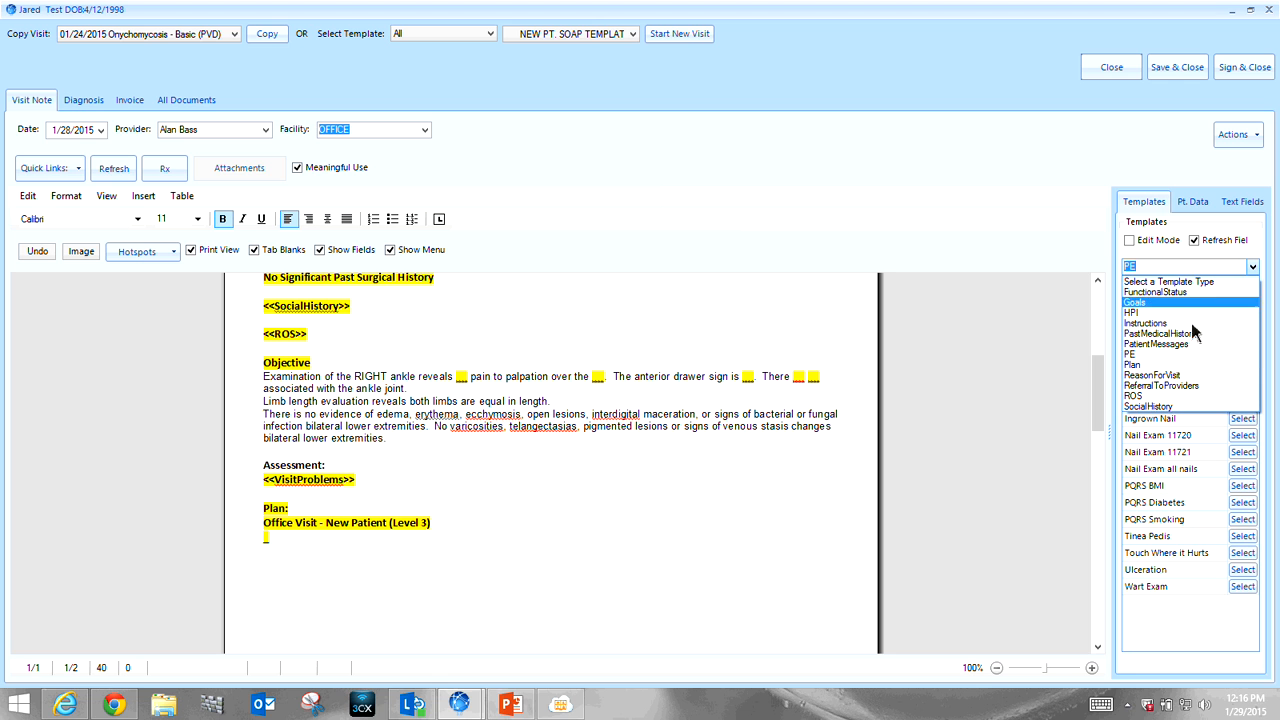
click(1170, 368)
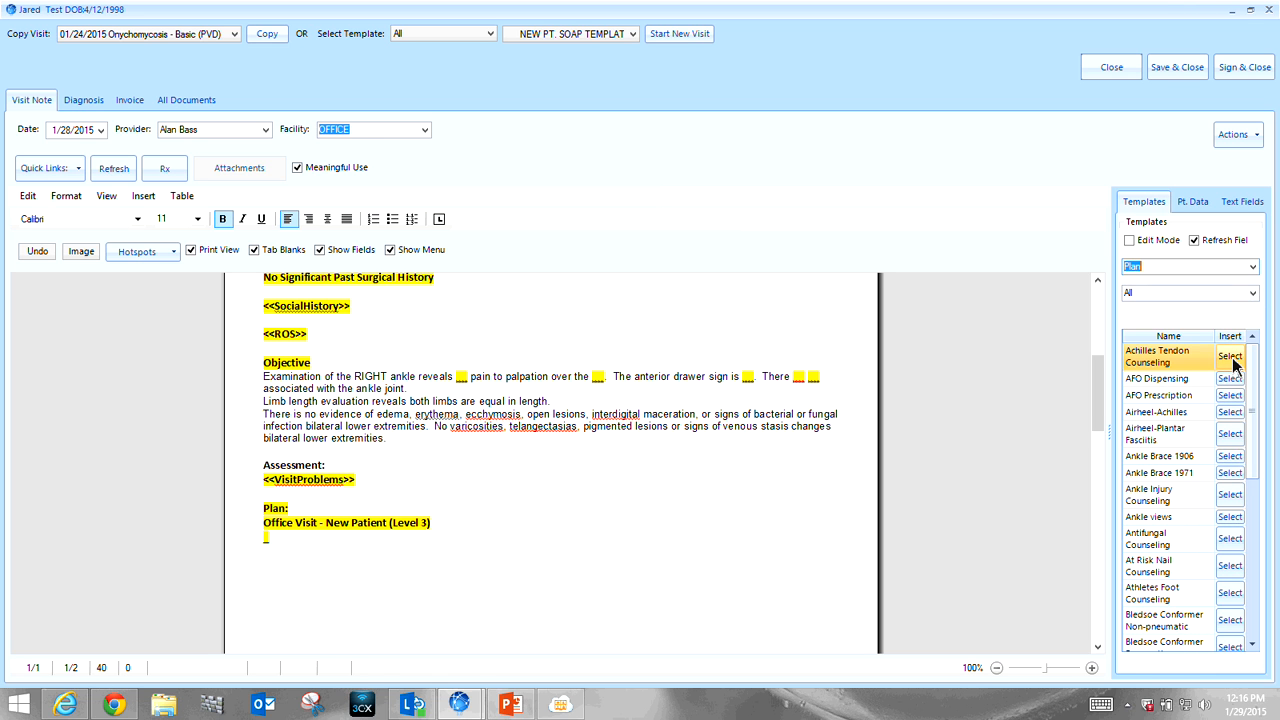
click(1230, 357)
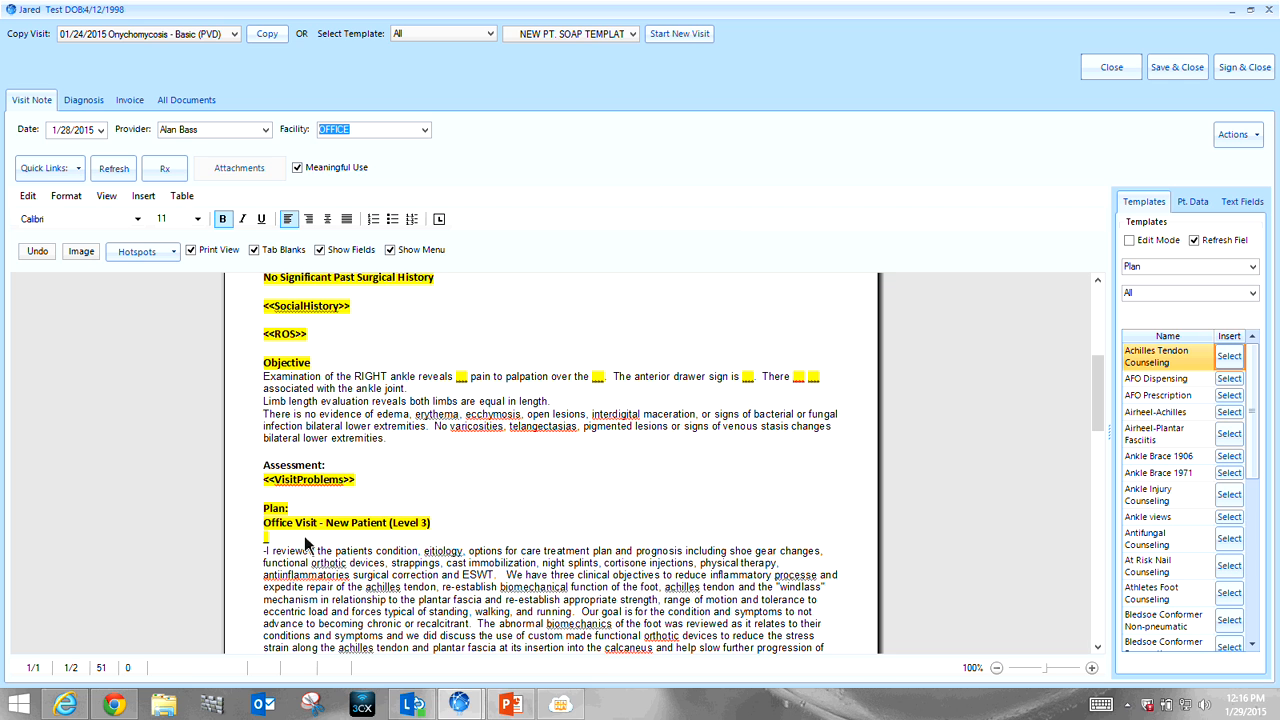
- Review the linked fields under the Plan heading in the note's document template, and close the template editor
click(1236, 138)
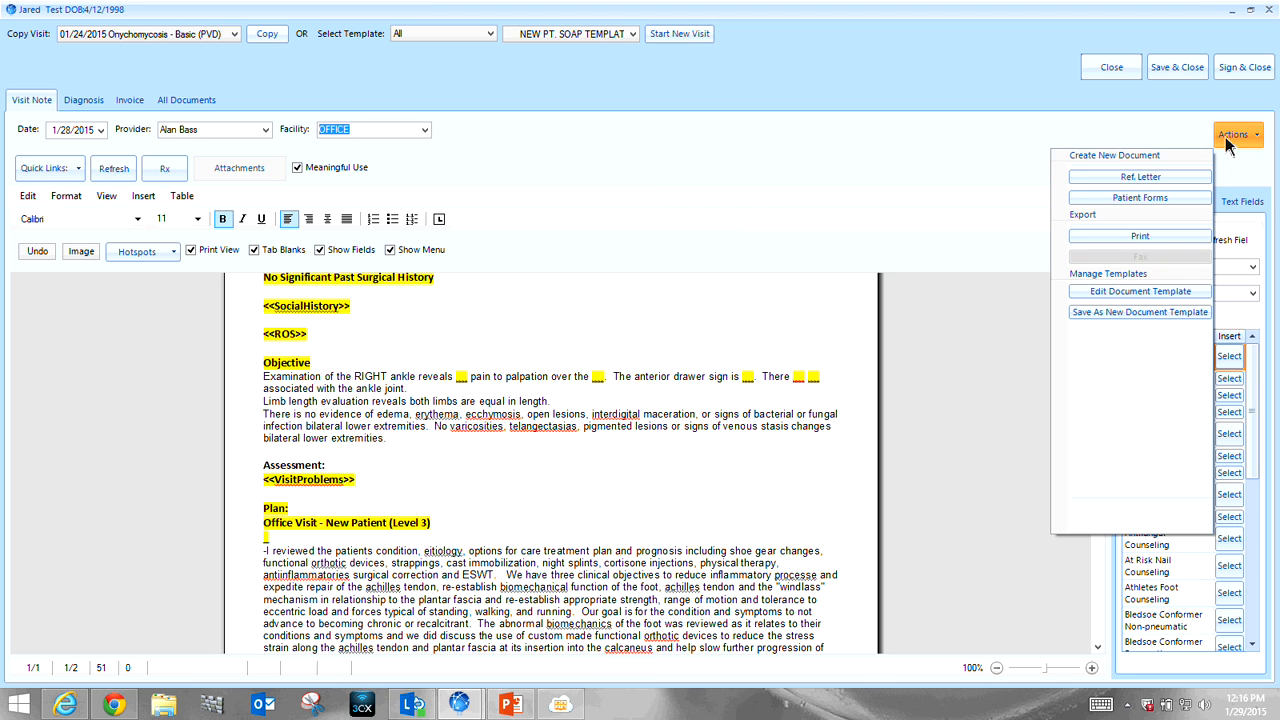
click(1153, 291)
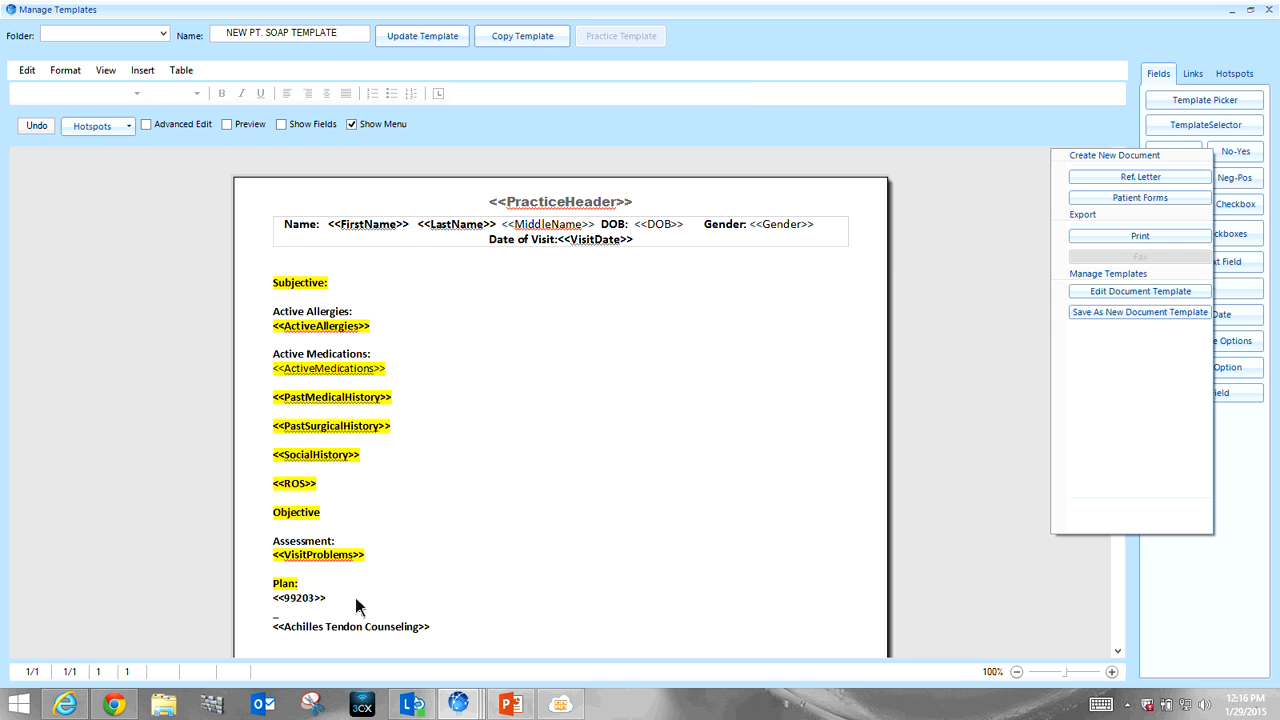
click(1266, 10)
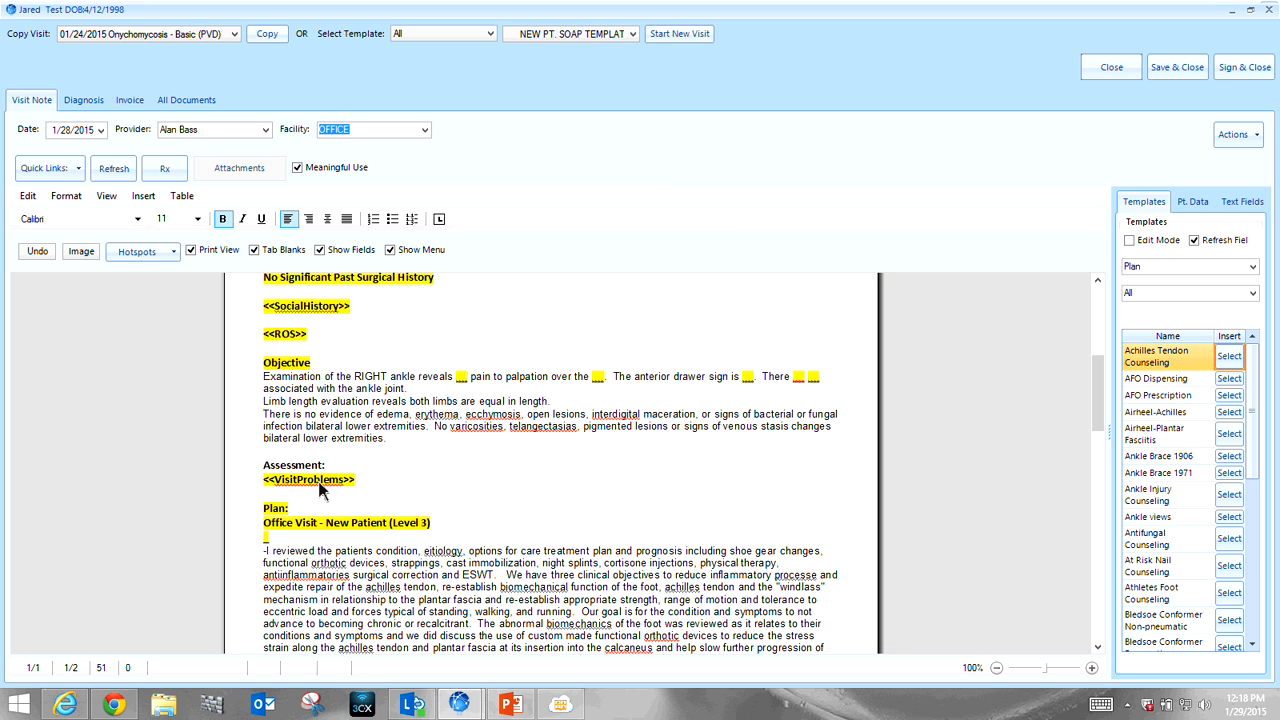
- Fill the VisitProblems field under Assessment with the active problem Bunion (735.2) and the ICD-9 code 729.5, Pain in limb, and save
double_click(320, 483)
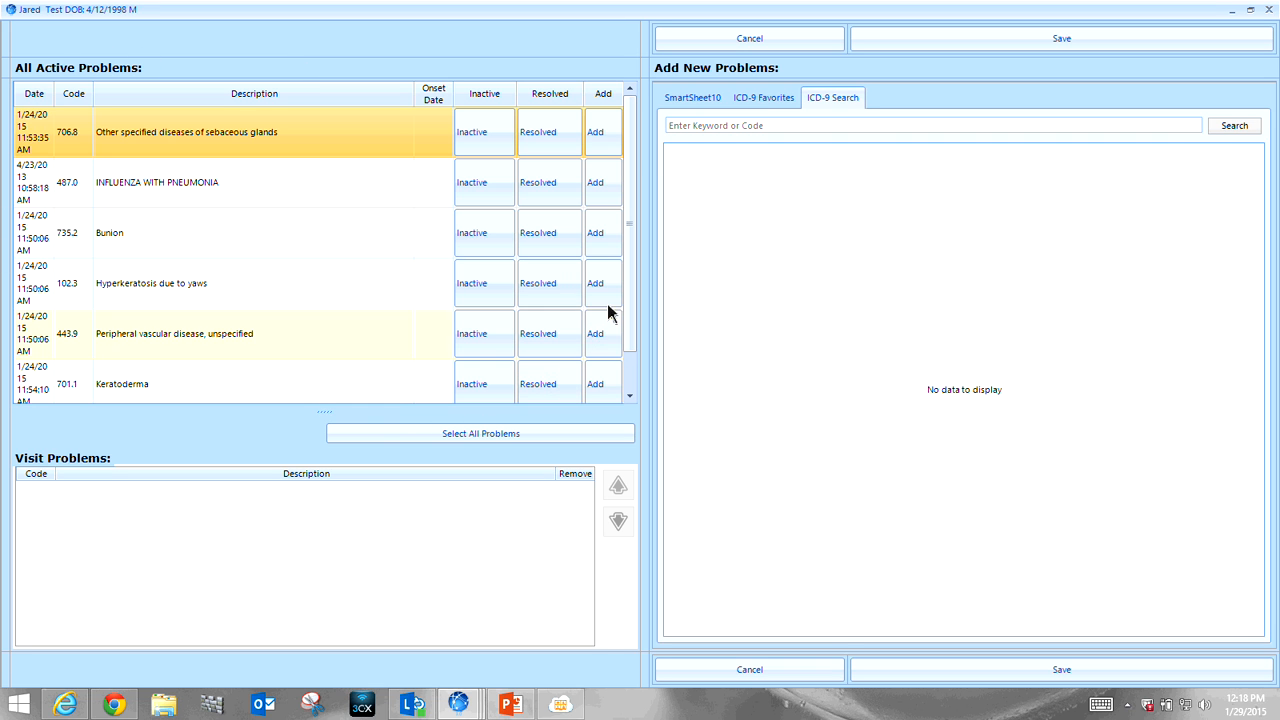
click(600, 235)
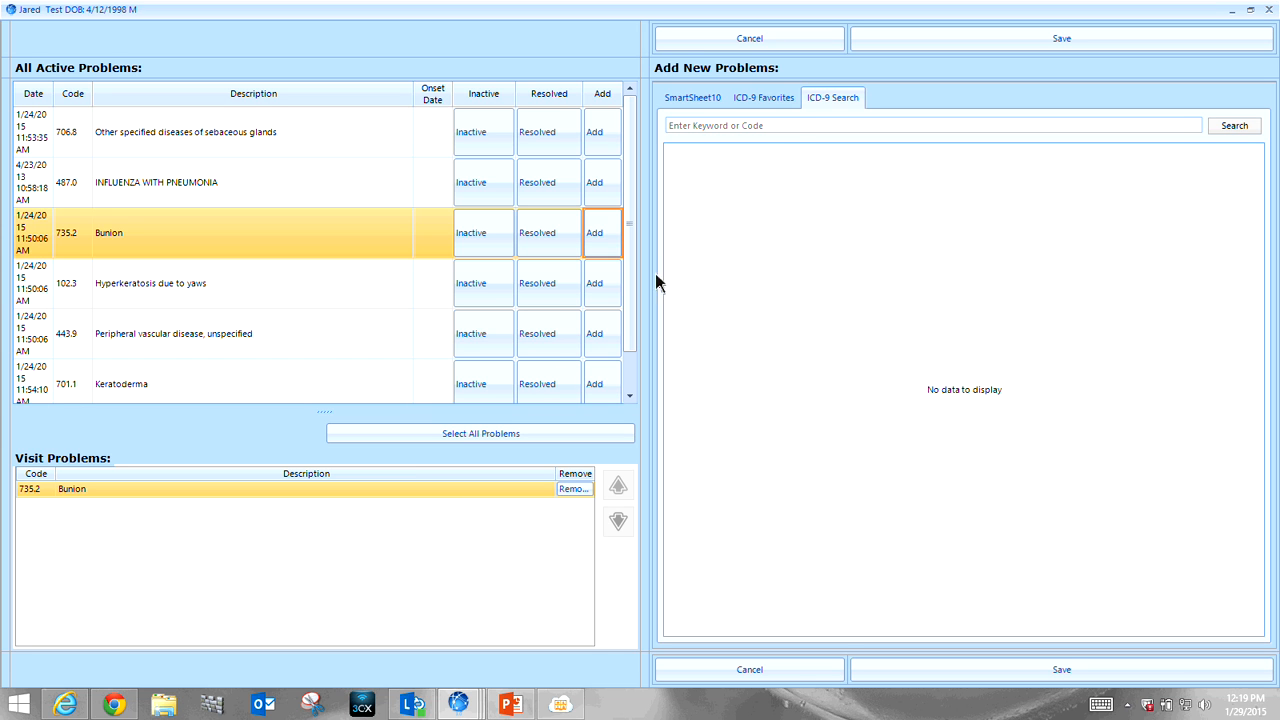
click(780, 125)
text(729.5)
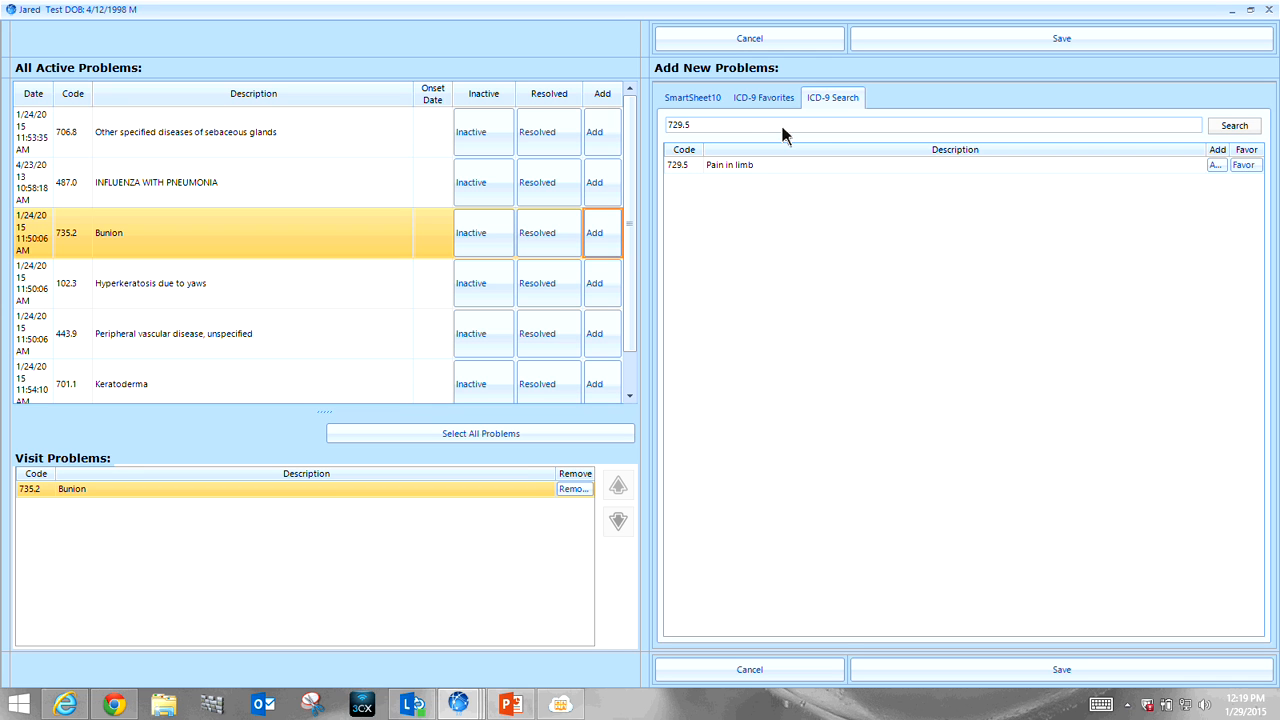
click(1215, 166)
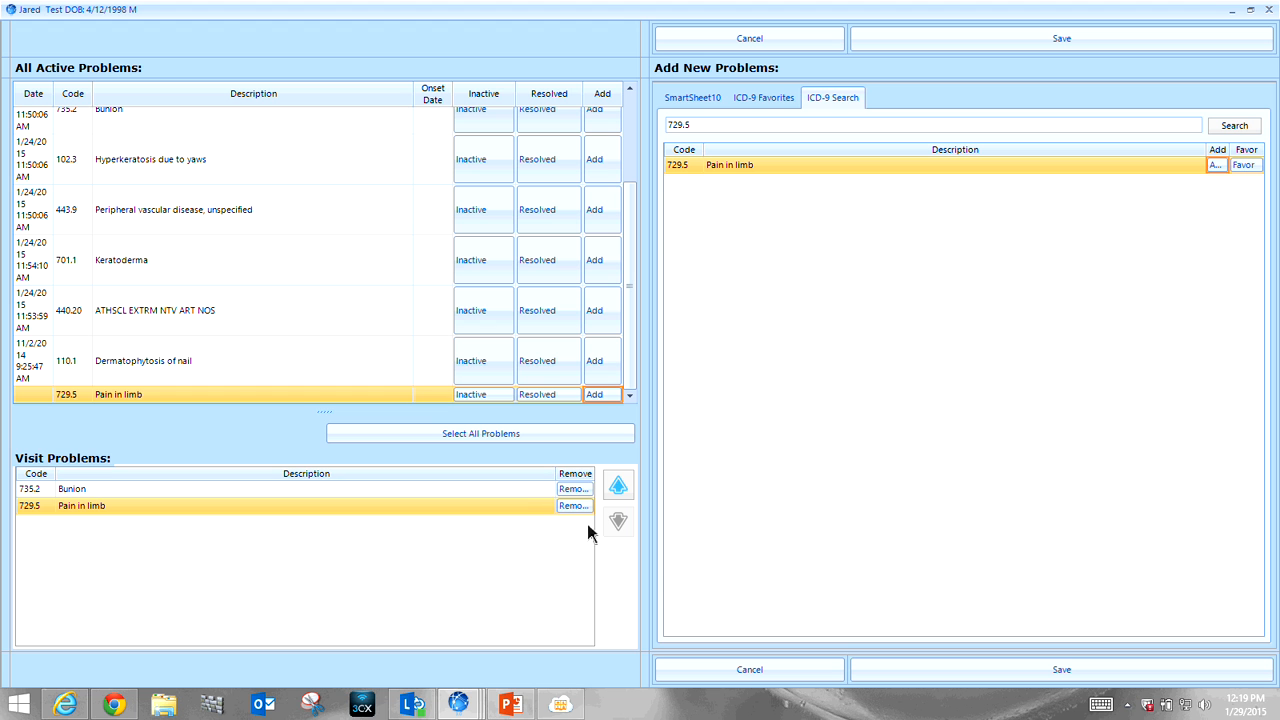
click(1055, 39)
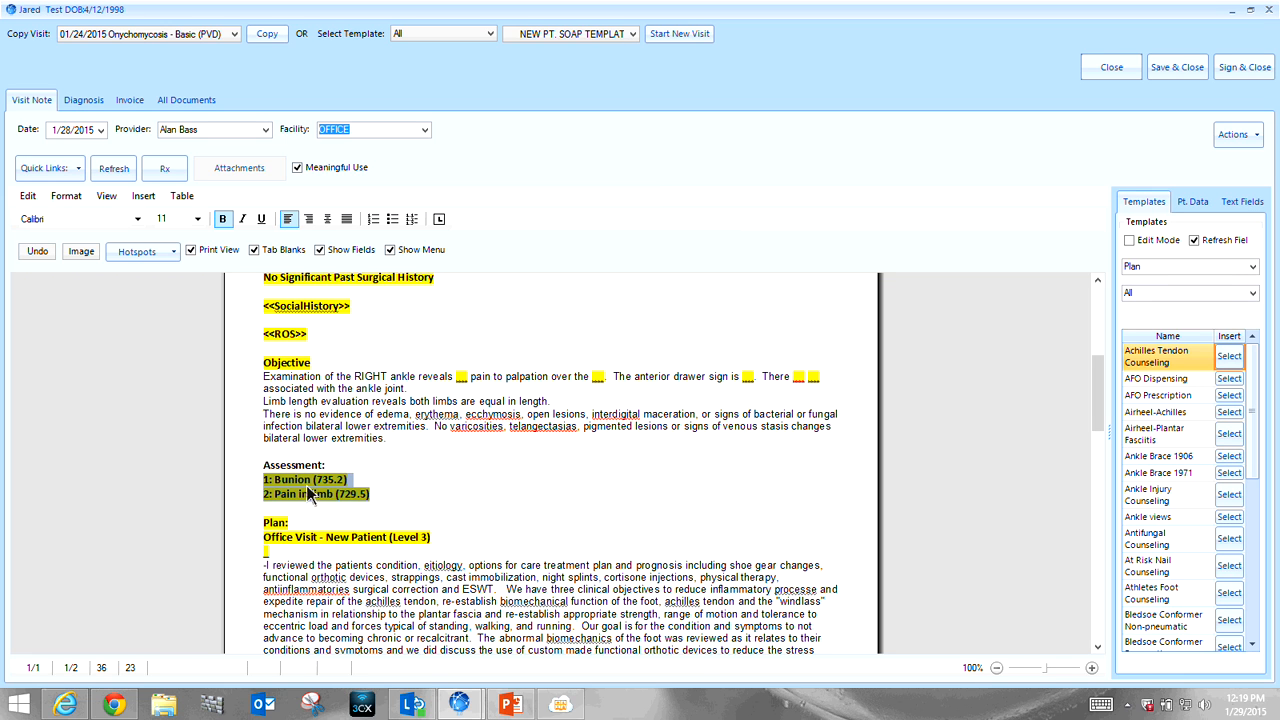
click(391, 490)
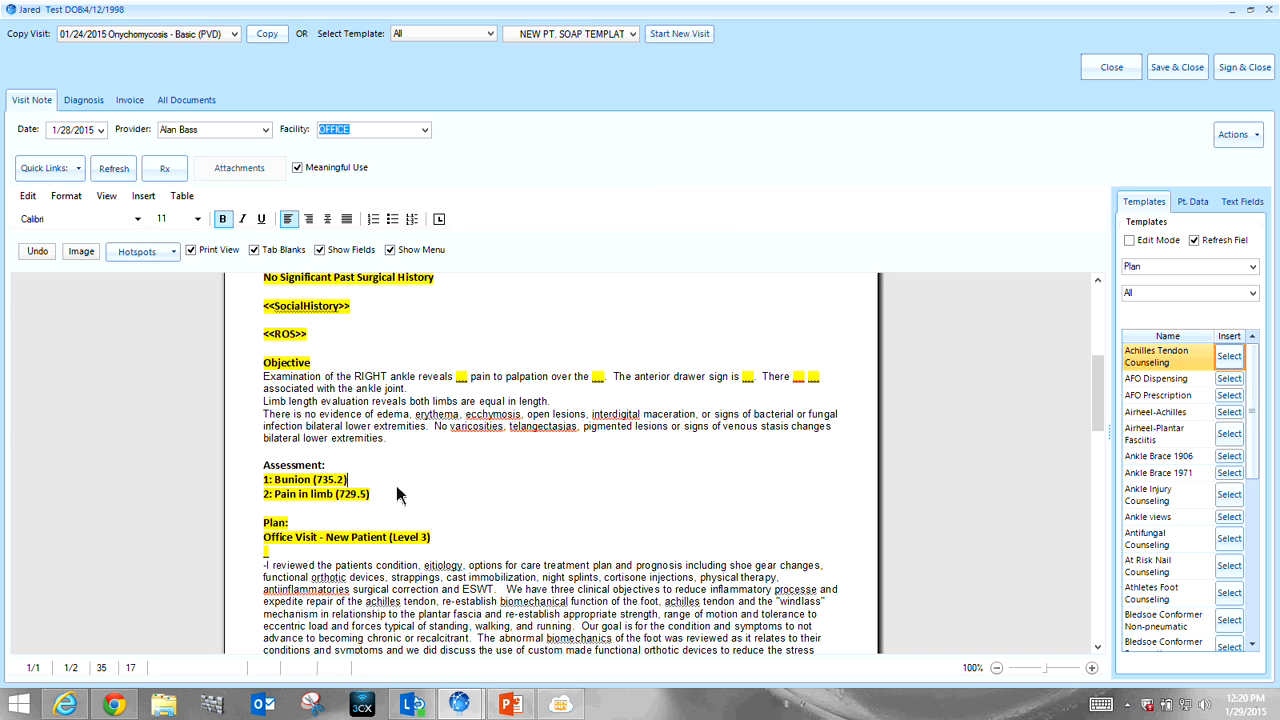
- Review the VisitProblems link in the document template and the encounter's diagnosis list, and return to the visit note
click(1234, 135)
click(1150, 292)
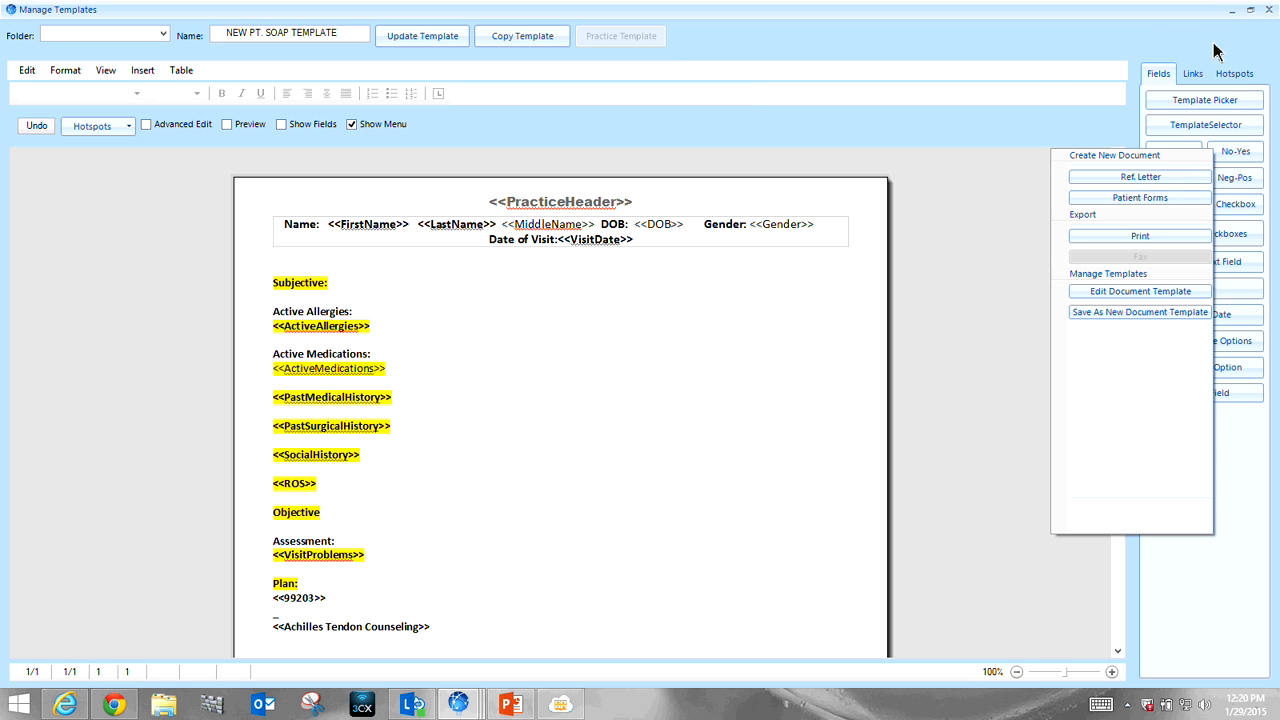
click(1268, 9)
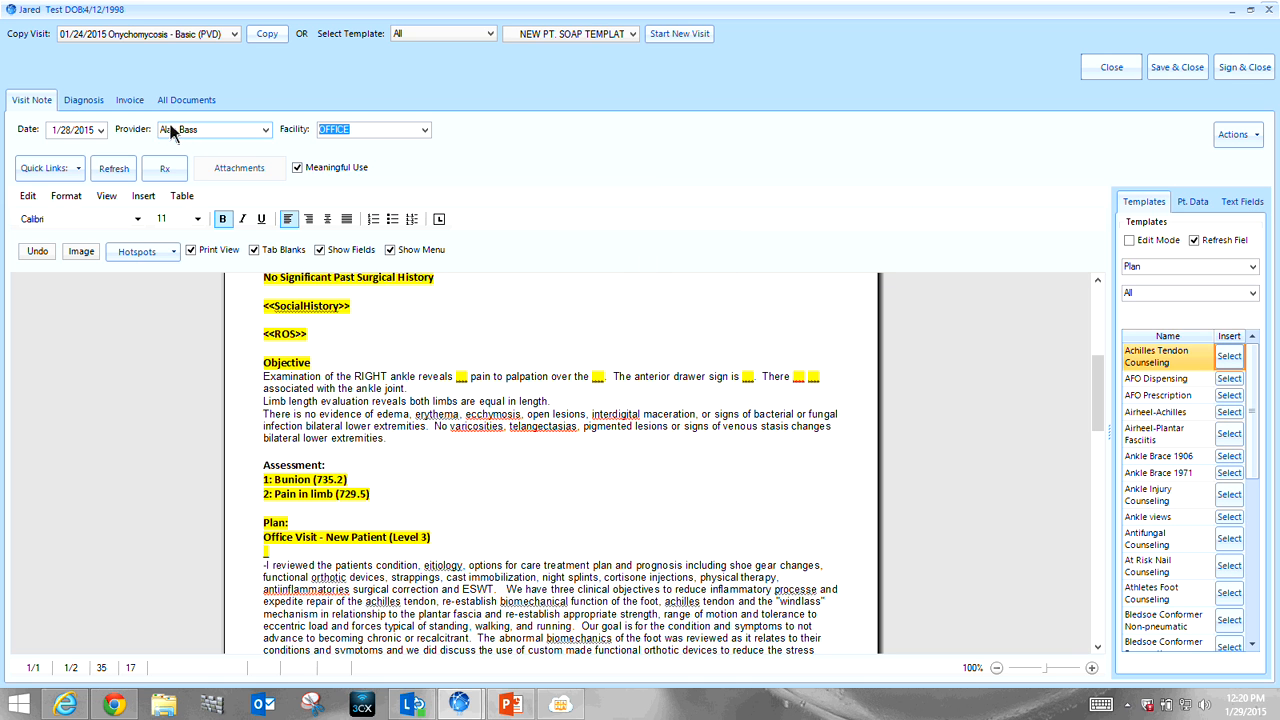
click(89, 104)
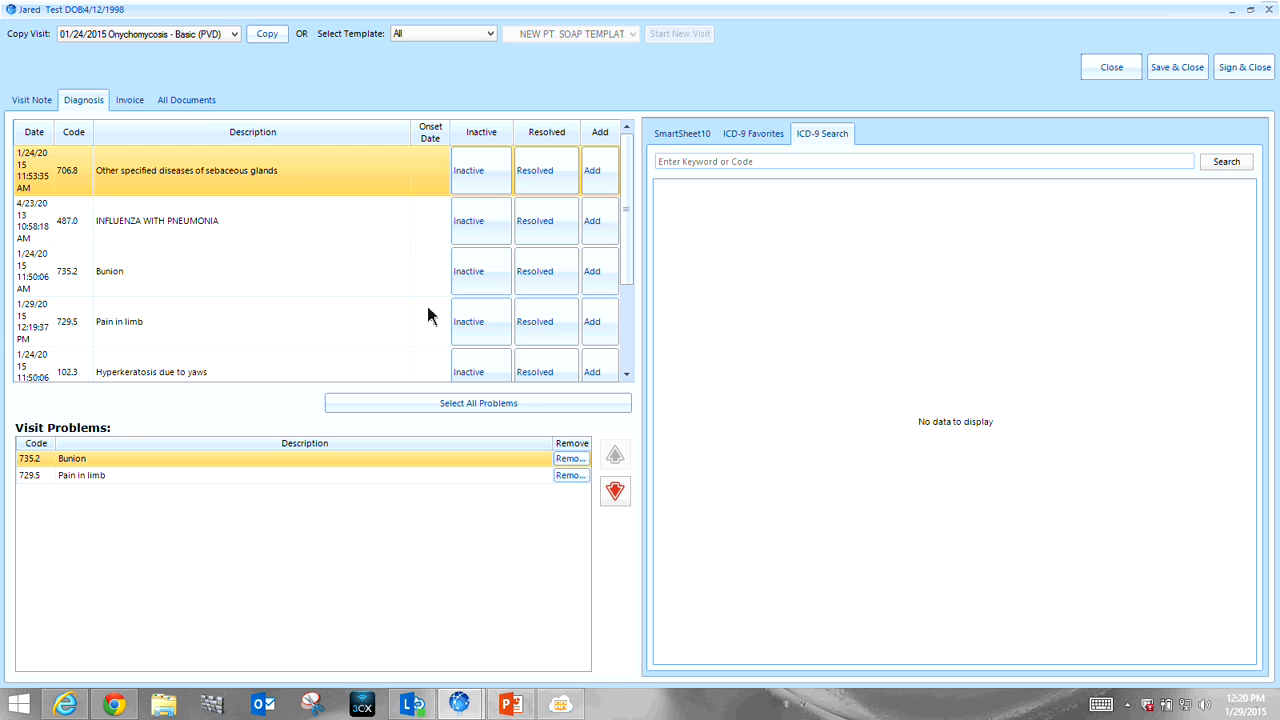
click(46, 100)
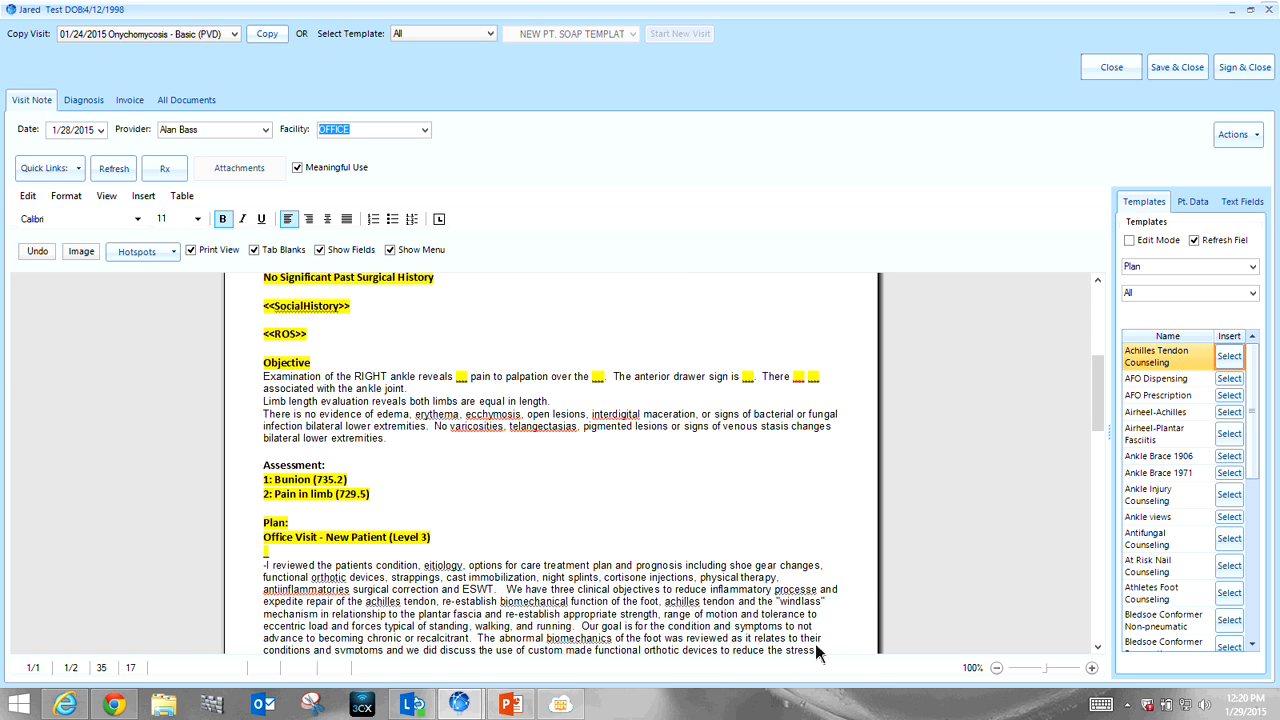
- Enter the code 11721 on a new line below the counseling text in the Plan section and expand it into its linked text
drag(1097, 432, 1100, 477)
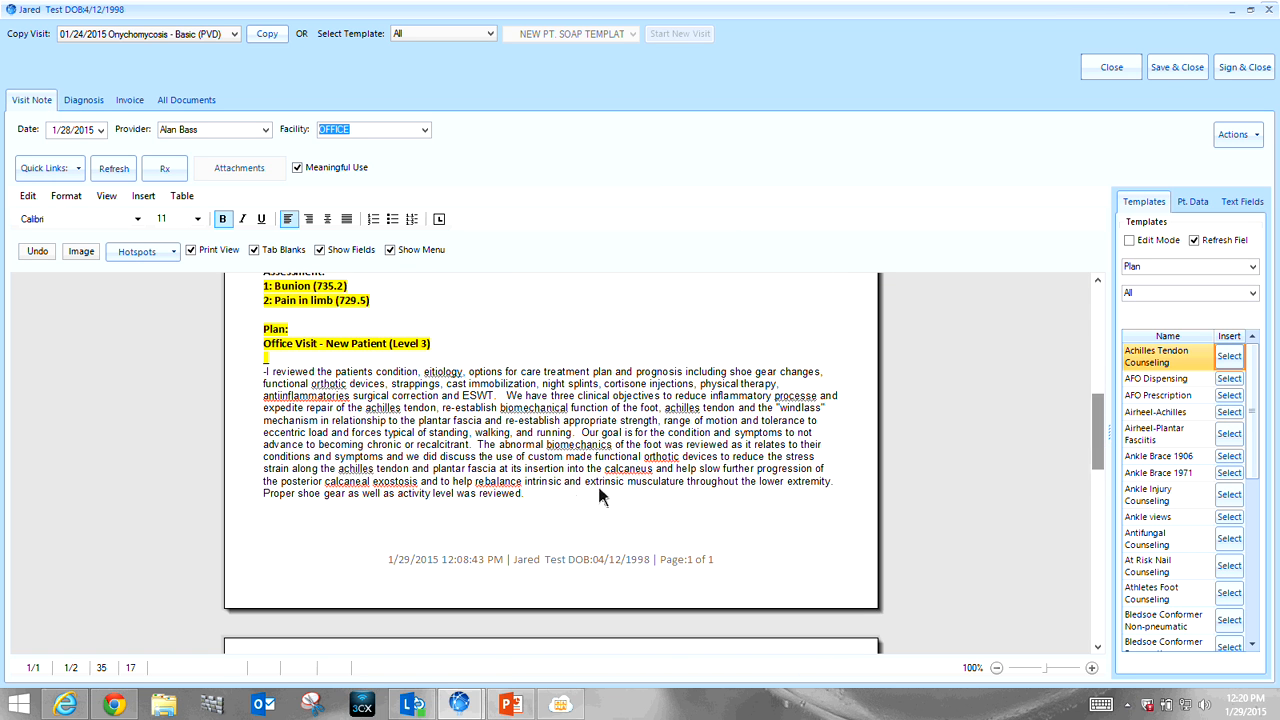
click(538, 493)
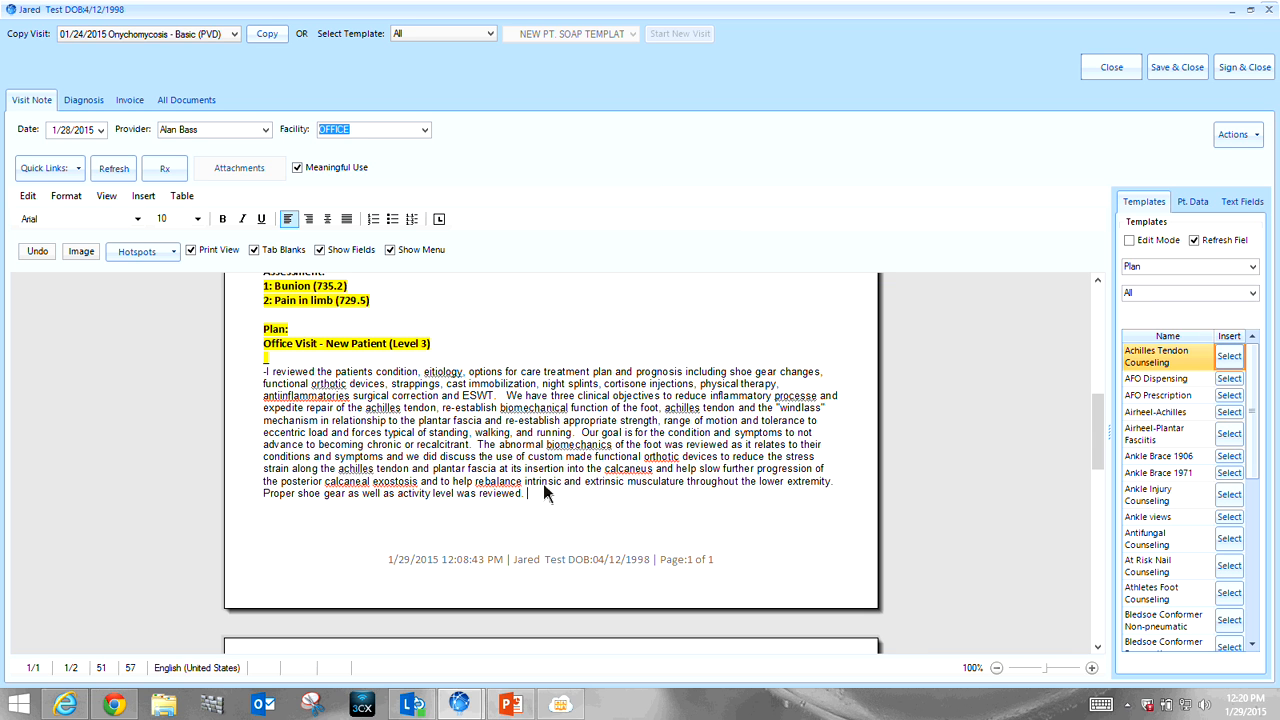
key(Return)
text(11721)
key(F5)
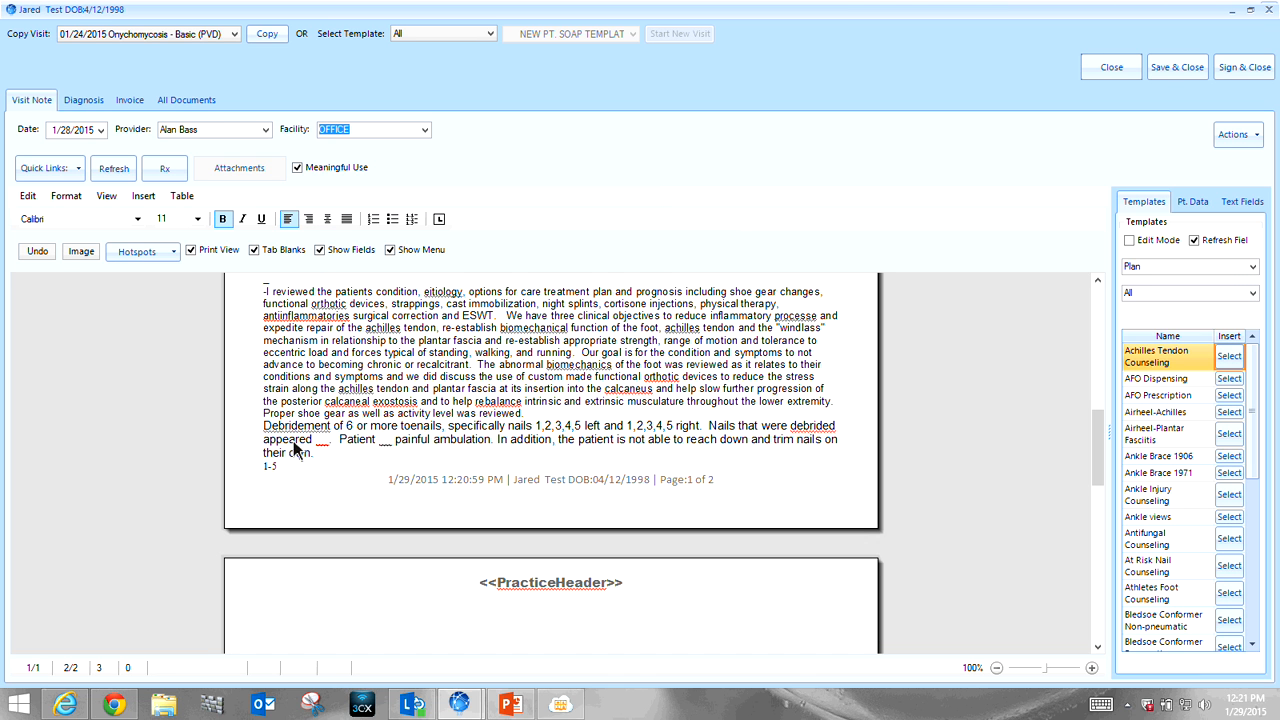
- Examine the debridement text and the selectable options behind its left toenail numbers, and accept them without picking new ones
drag(270, 426, 326, 451)
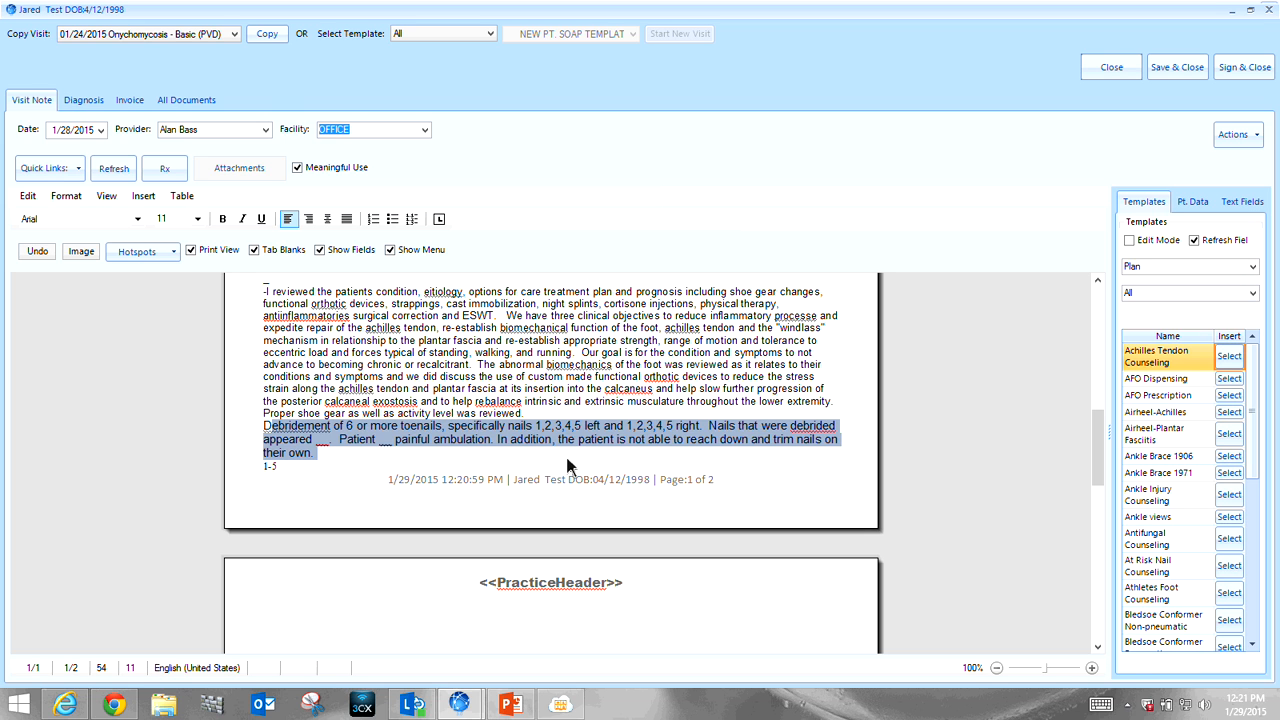
key(Right)
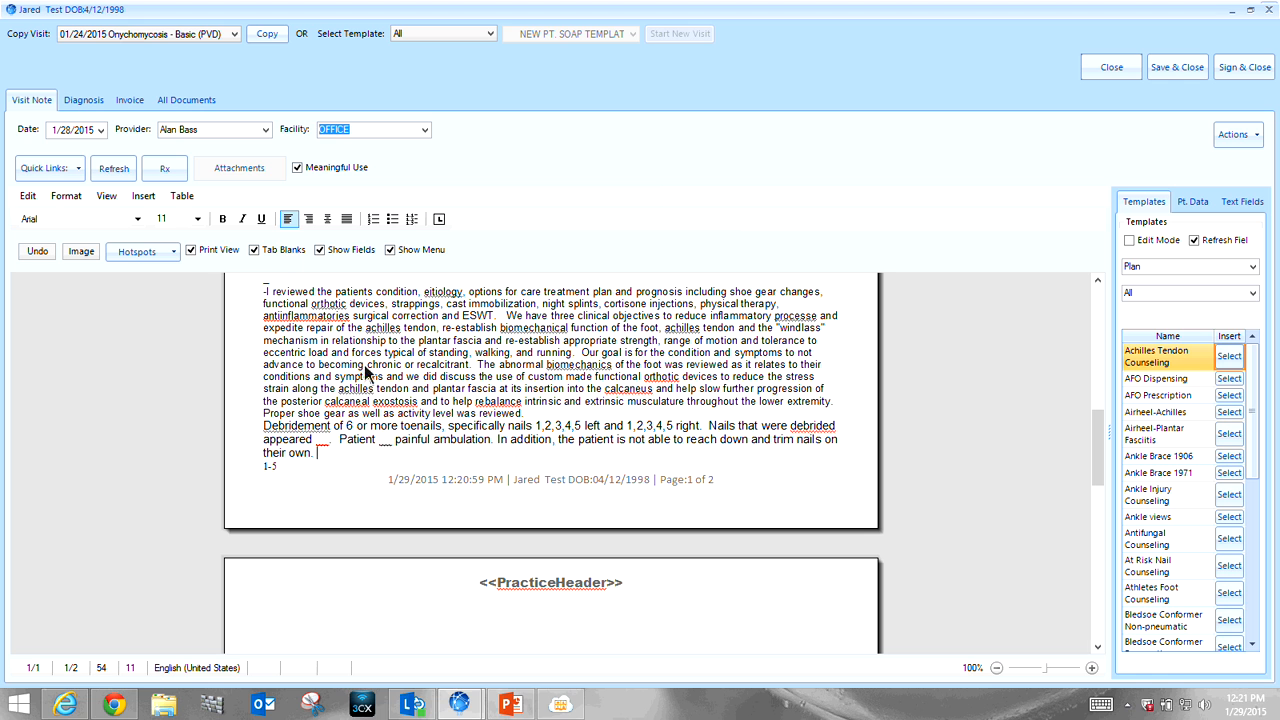
click(559, 428)
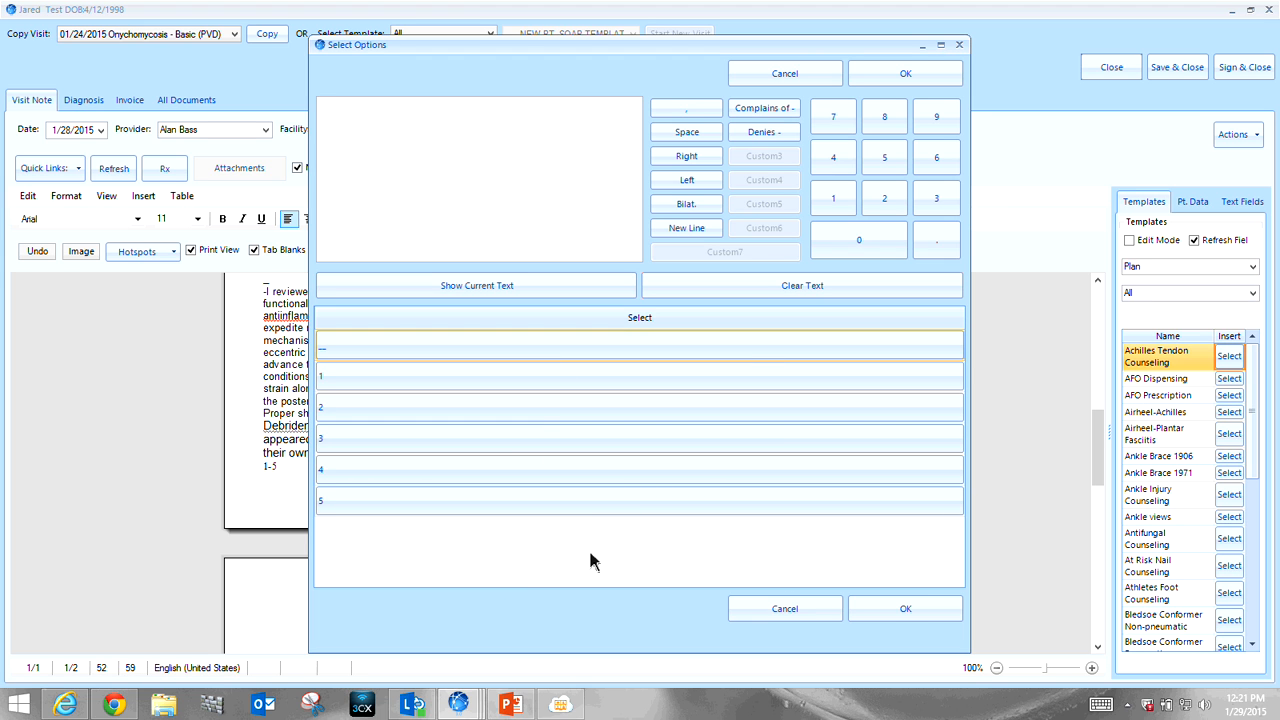
click(906, 612)
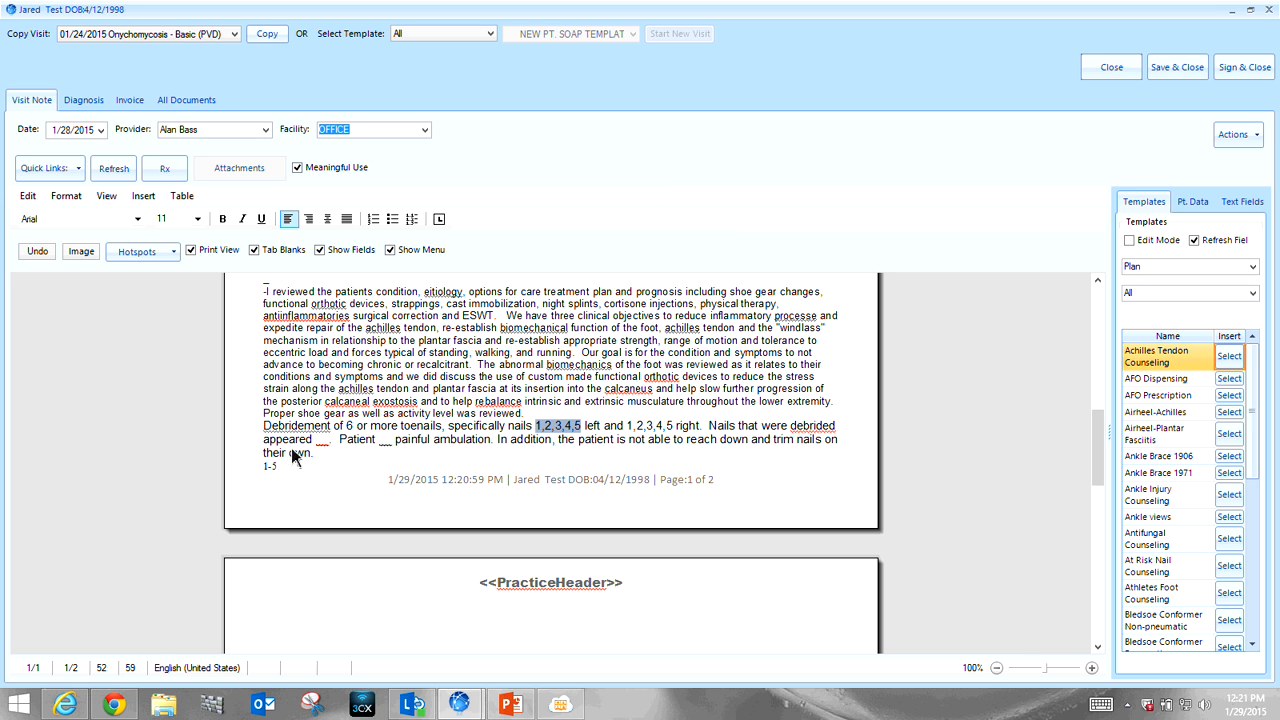
- Open the encounter's invoice and switch its view to Charges (Edit Mode)
click(131, 104)
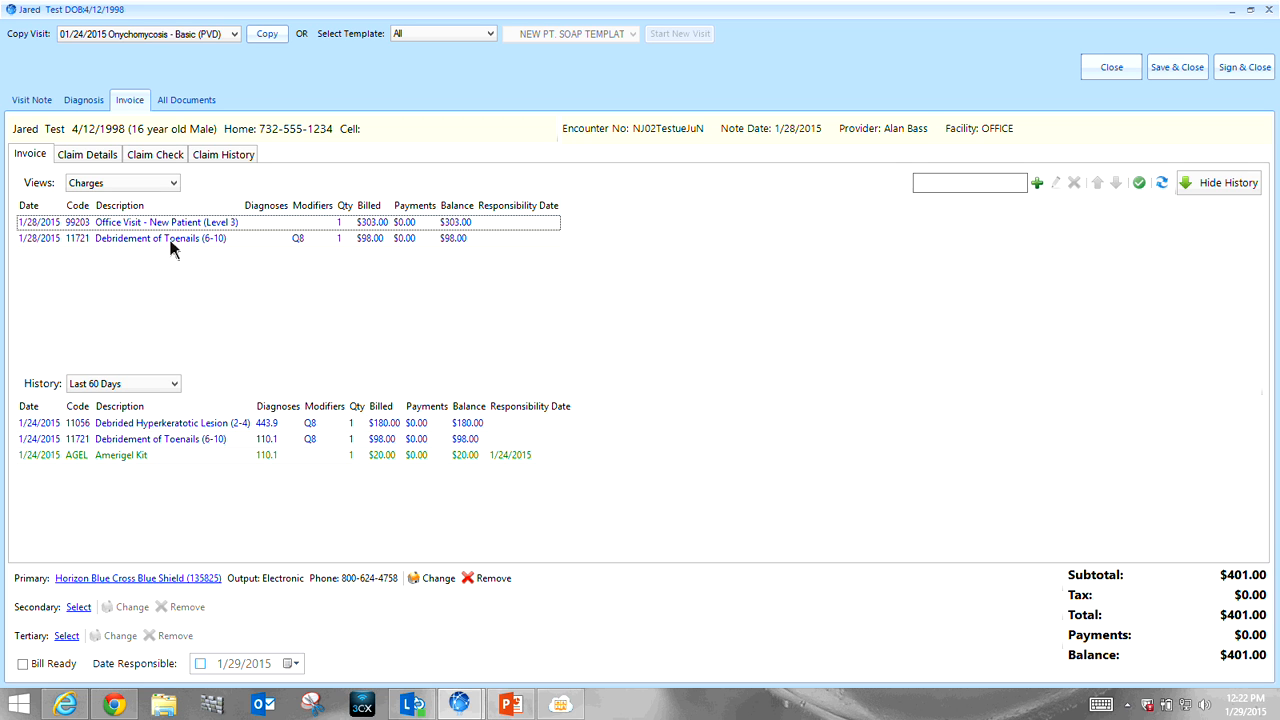
click(136, 190)
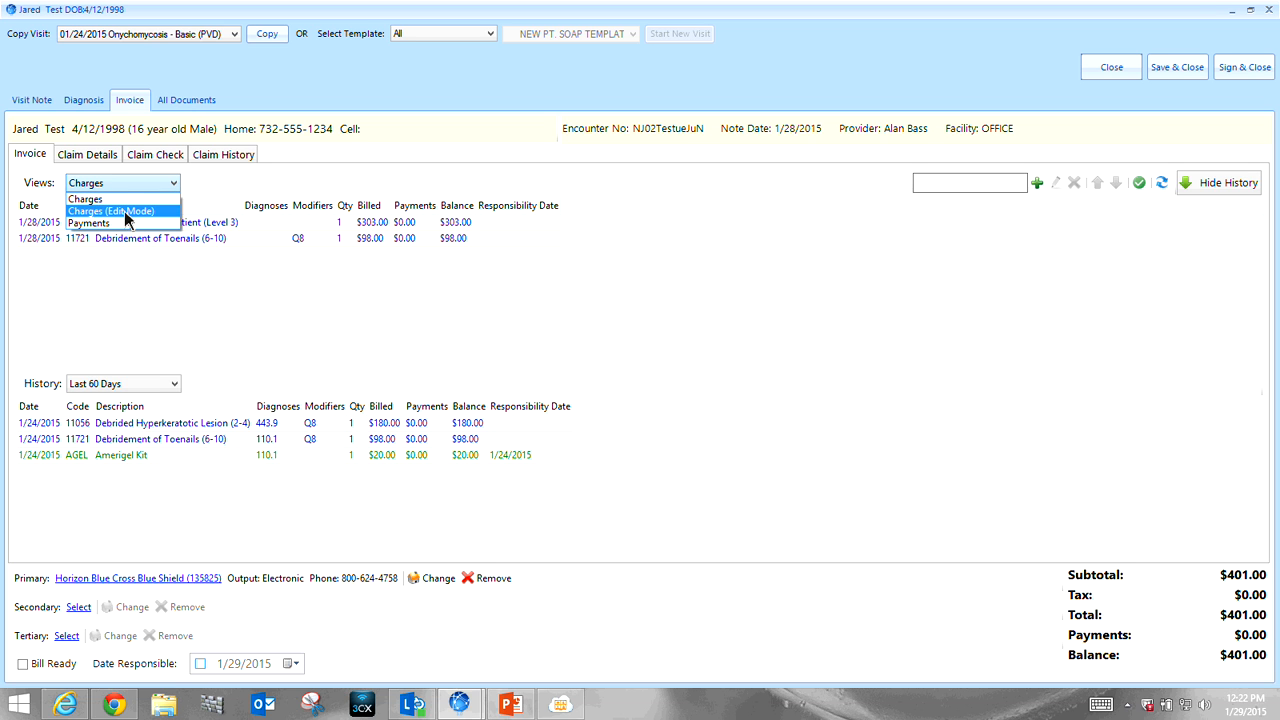
click(126, 212)
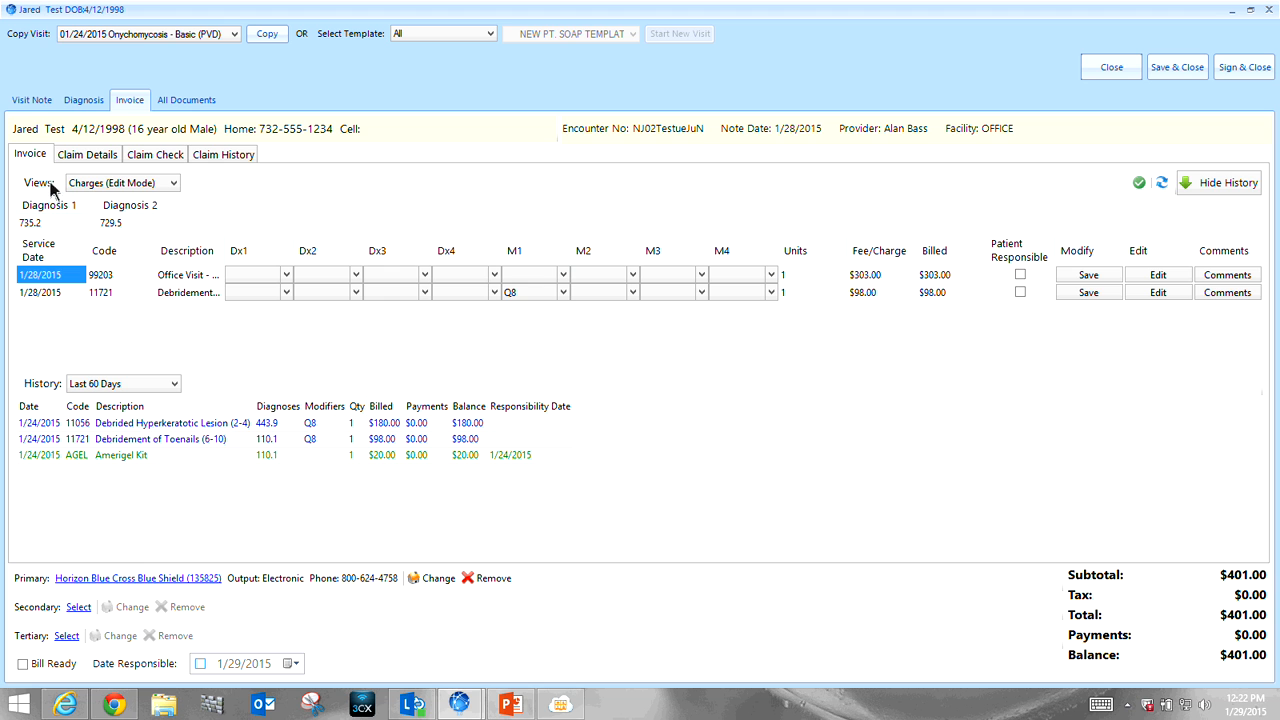
- Return to the visit note and review its text from the Subjective section down to the Plan
click(34, 102)
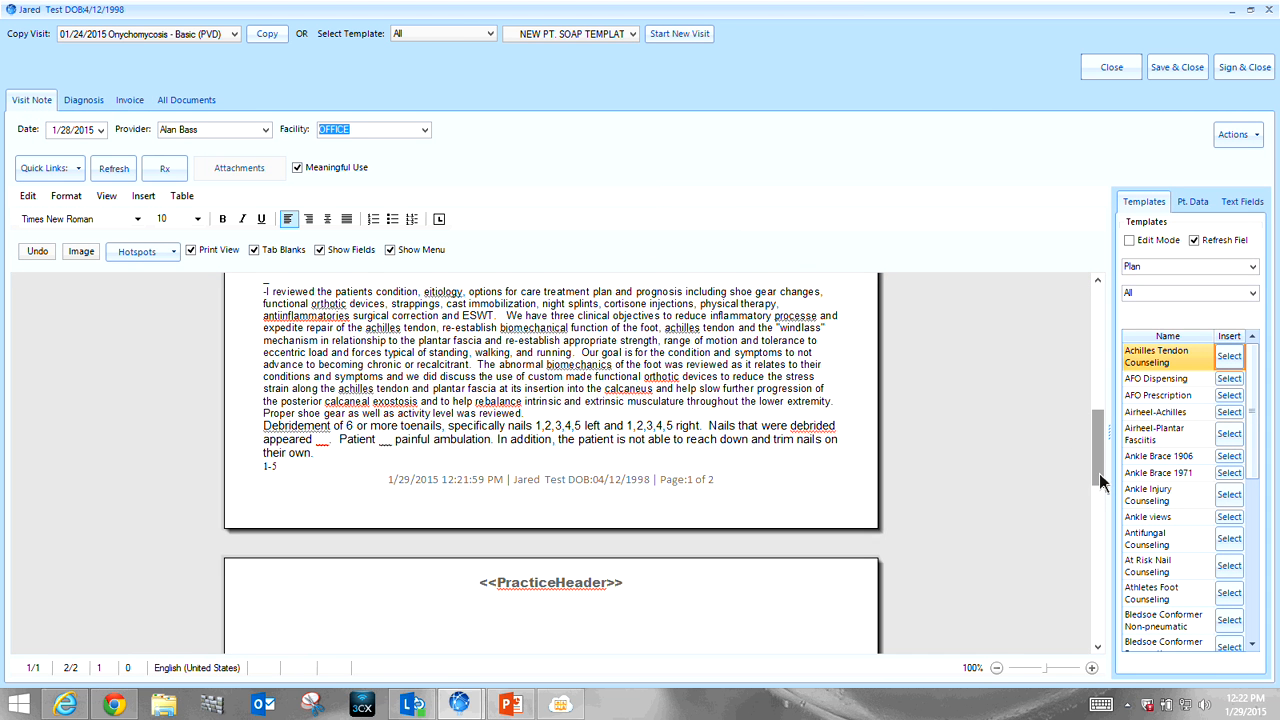
drag(1104, 470, 1080, 360)
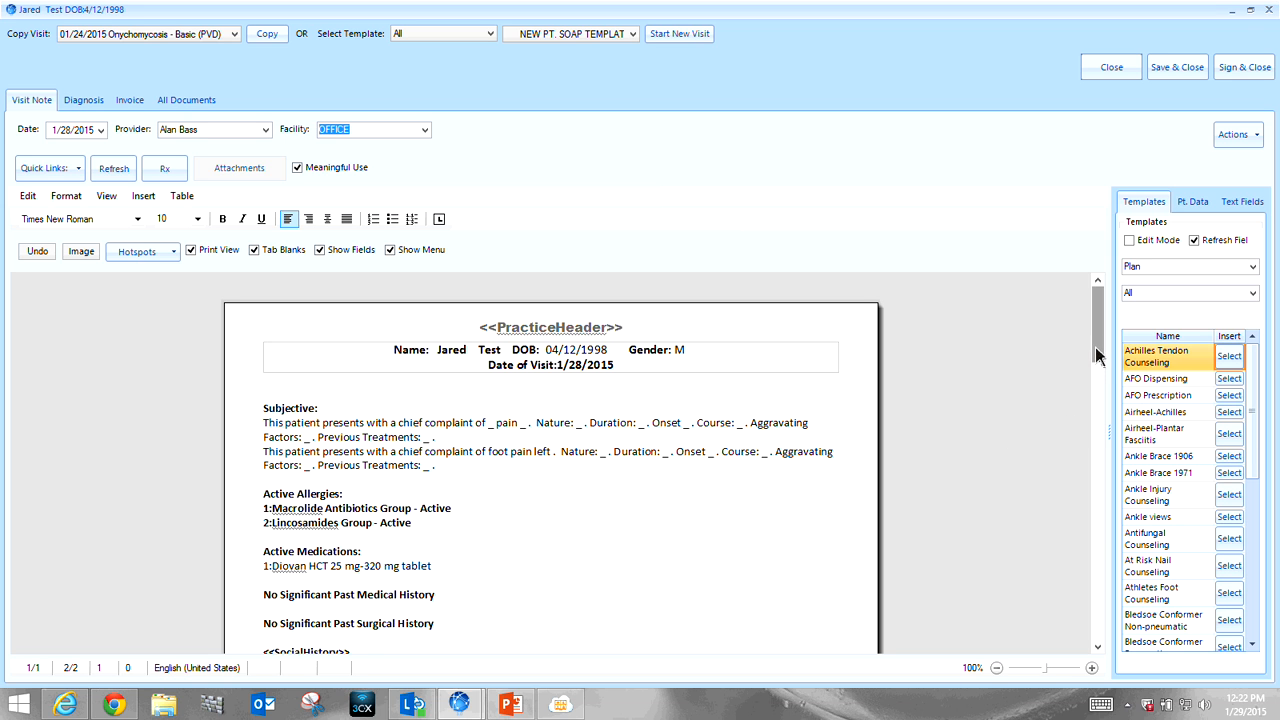
drag(1095, 362, 1092, 424)
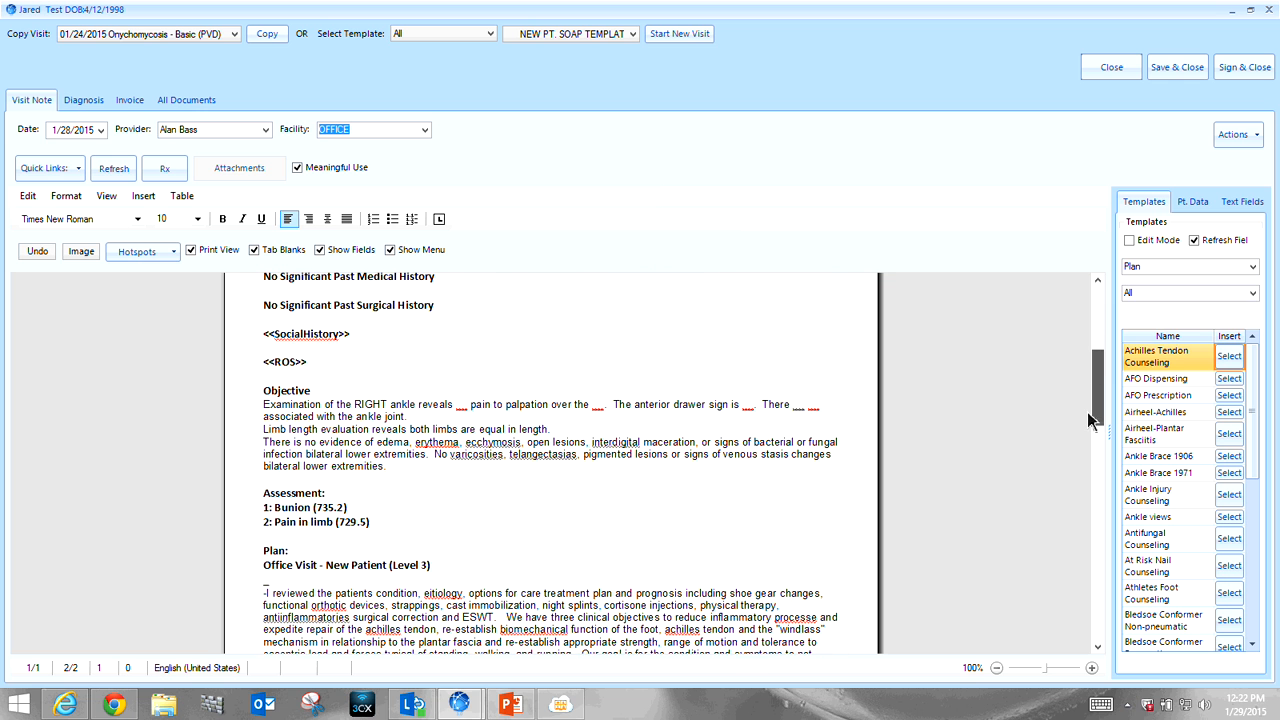
- Open the problem editor from the note's Assessment diagnoses and search the ICD-9 codes for 110.1
double_click(305, 521)
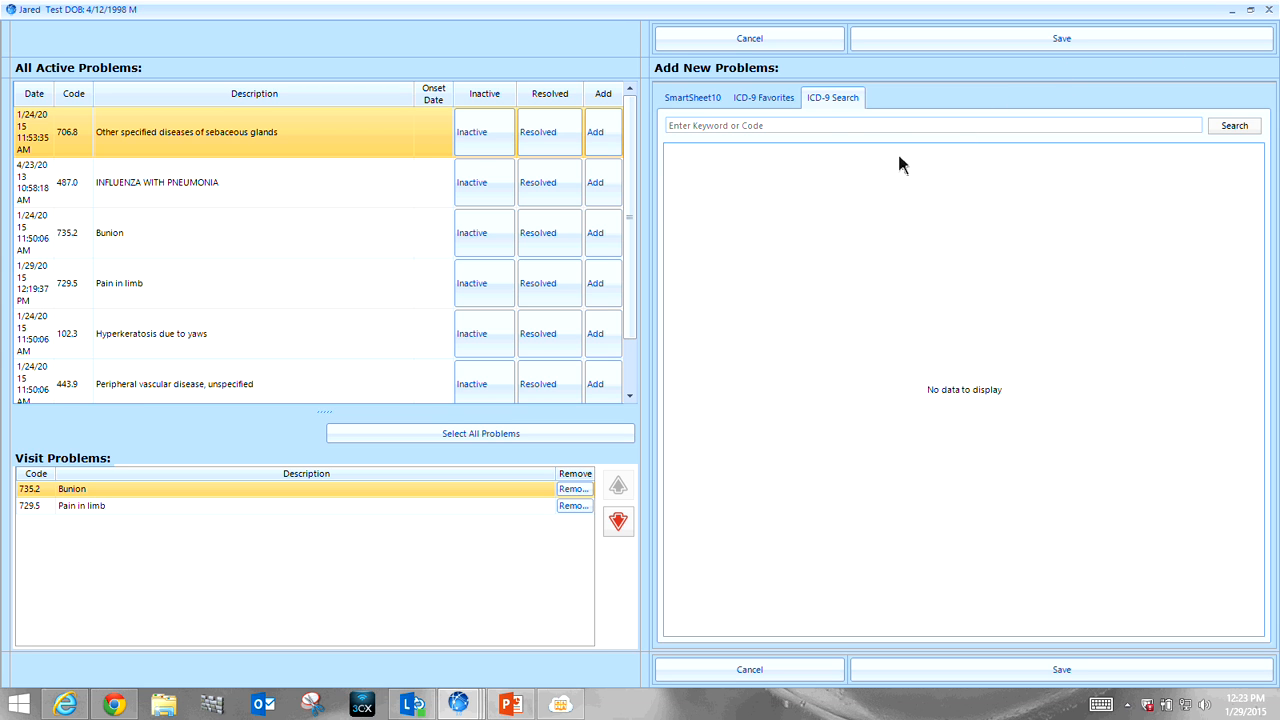
click(779, 103)
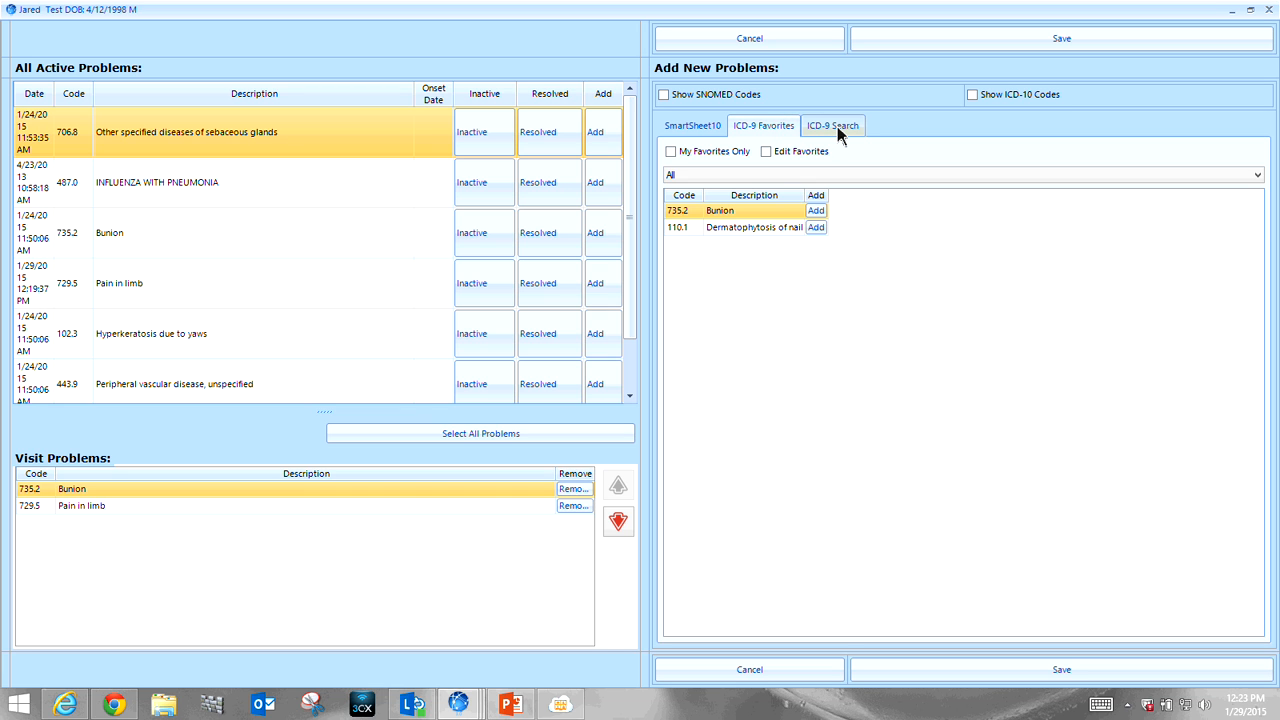
click(837, 126)
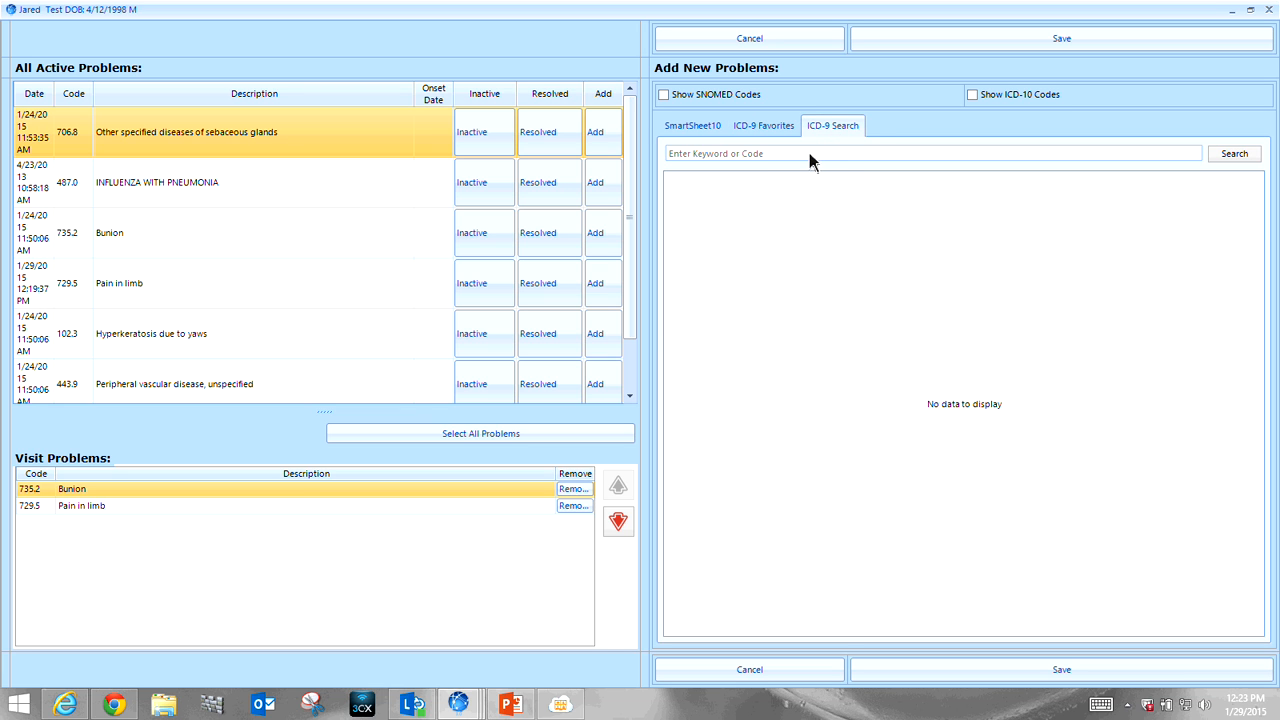
click(805, 155)
text(110)
key(Return)
text(.)
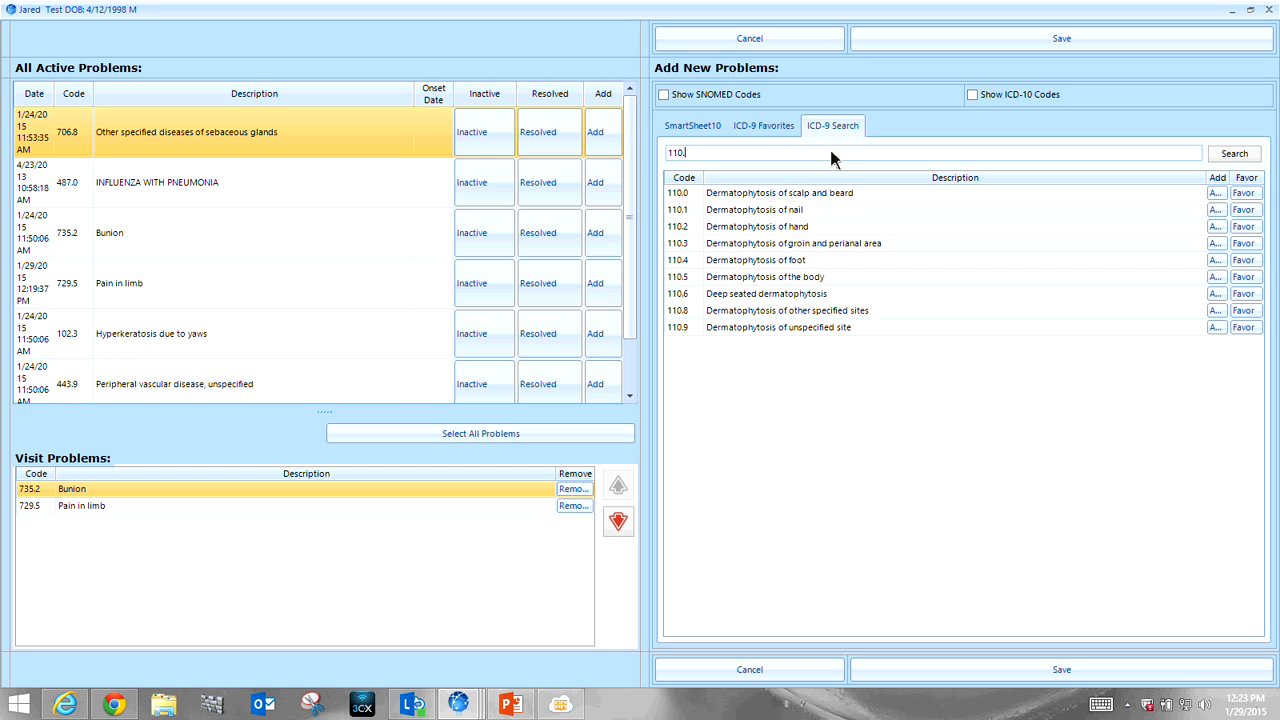
text(1)
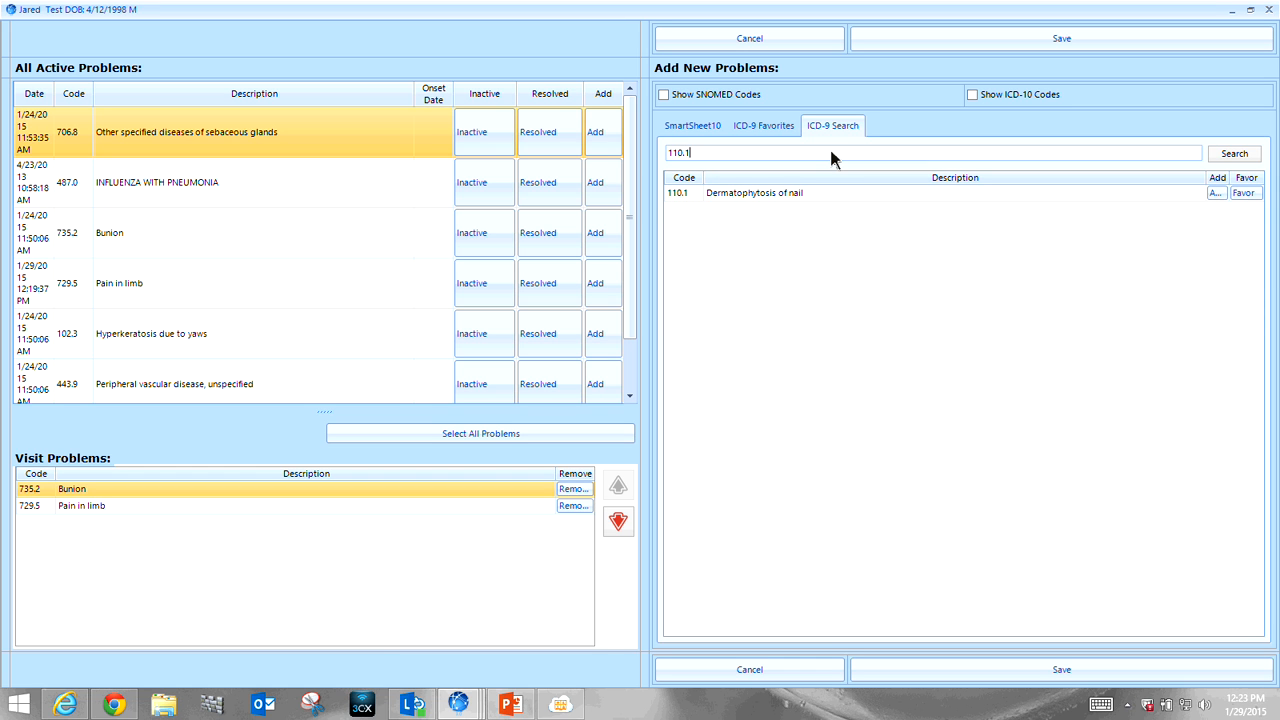
- Add 110.1 Dermatophytosis of nail to the personal favorites, and close the problem editor after checking the ICD-9 favorites
click(1245, 194)
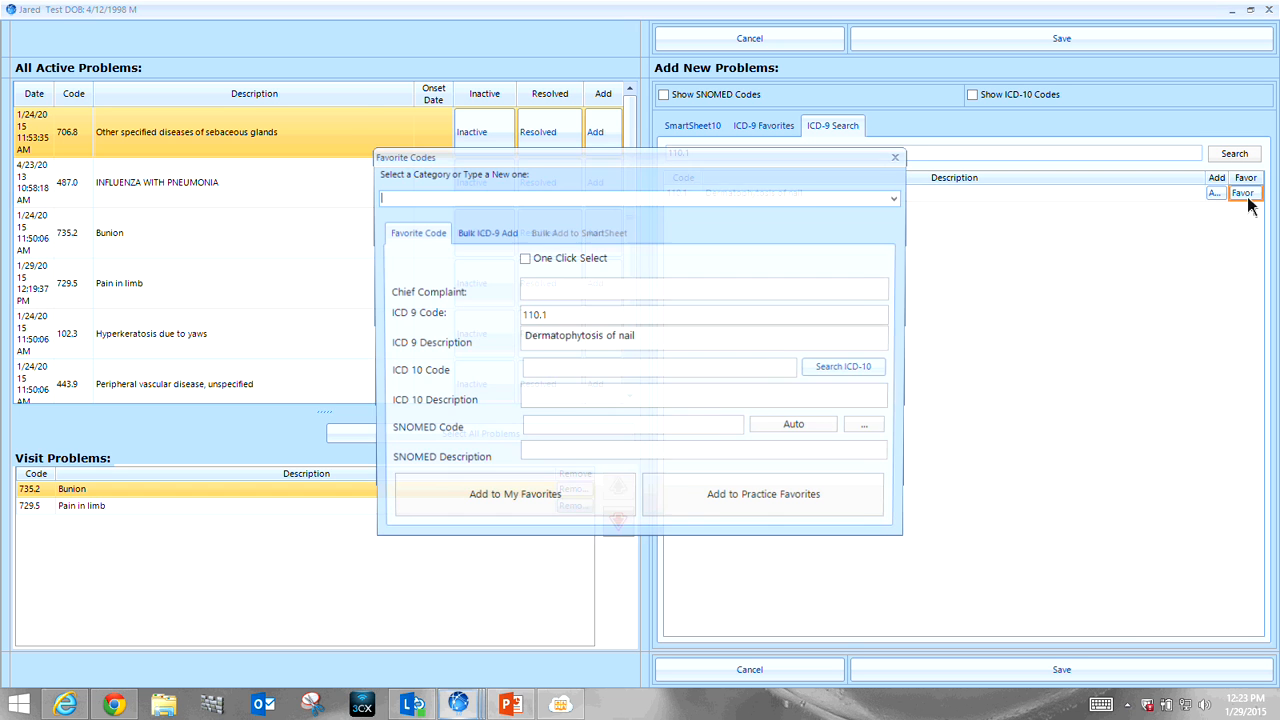
click(511, 505)
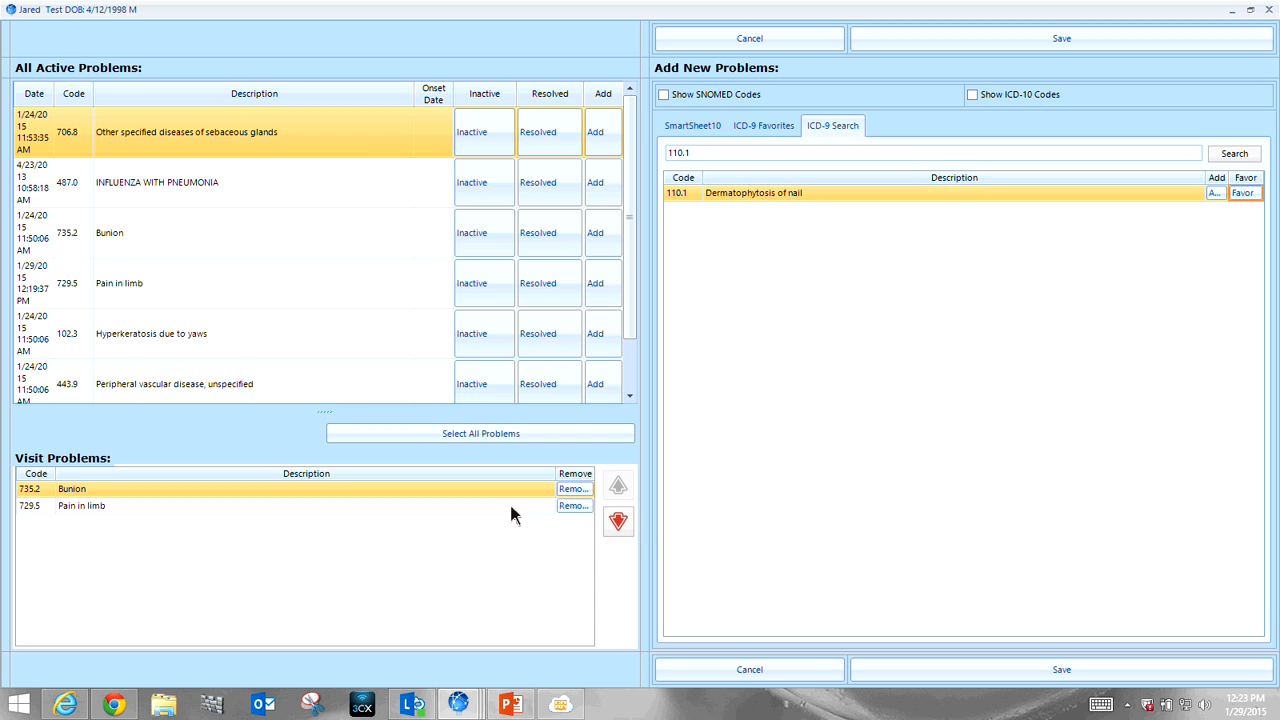
click(767, 132)
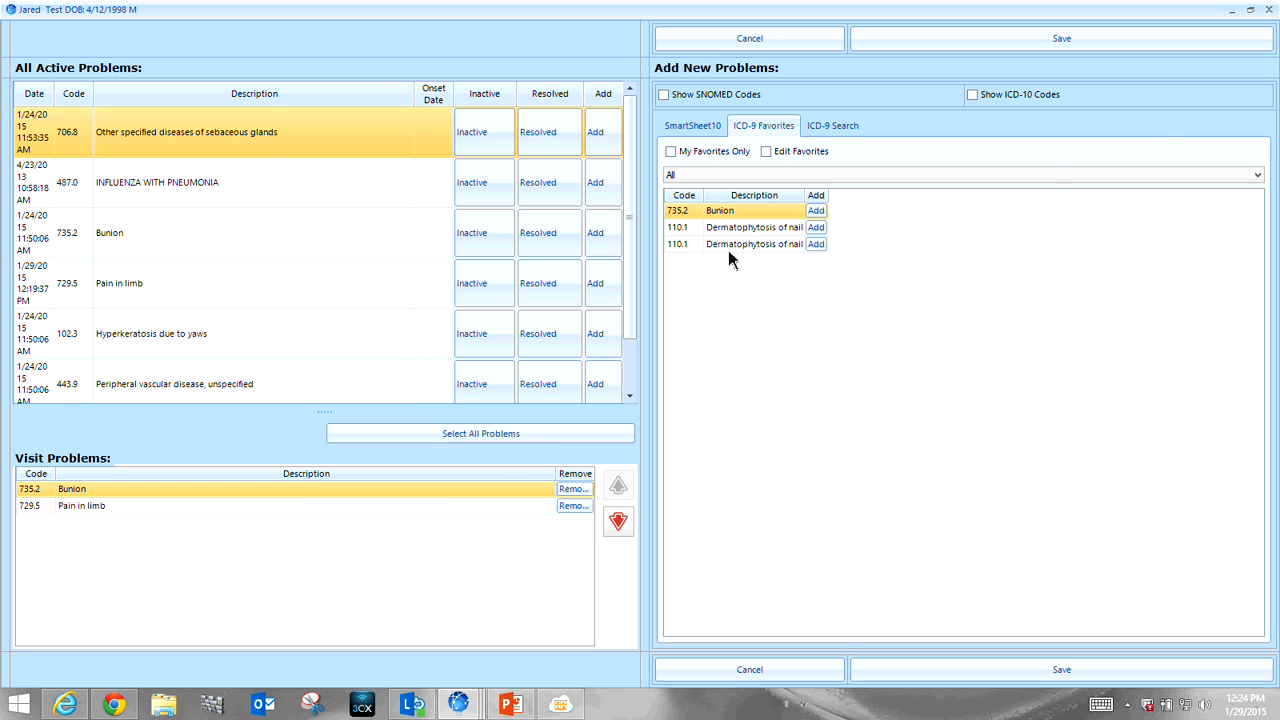
click(1268, 10)
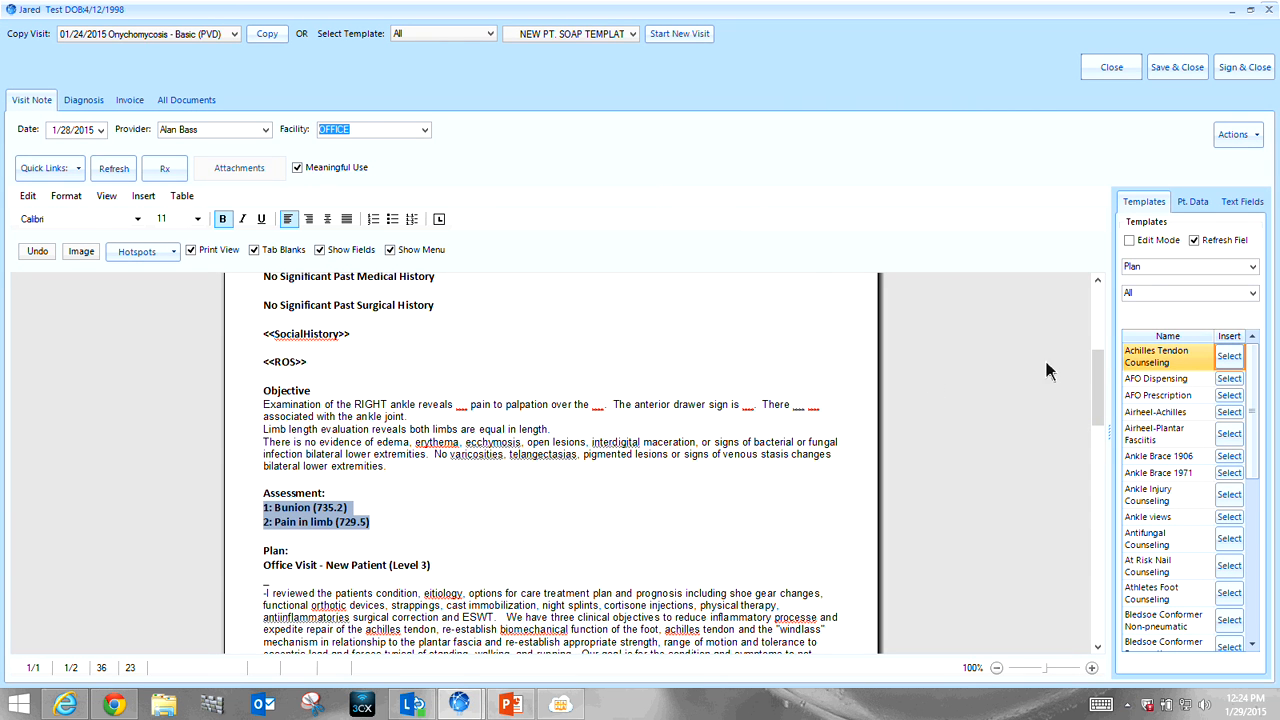
- Place the cursor on the note's blank second page and examine the available Hotspots types without inserting one
drag(1097, 392, 1095, 463)
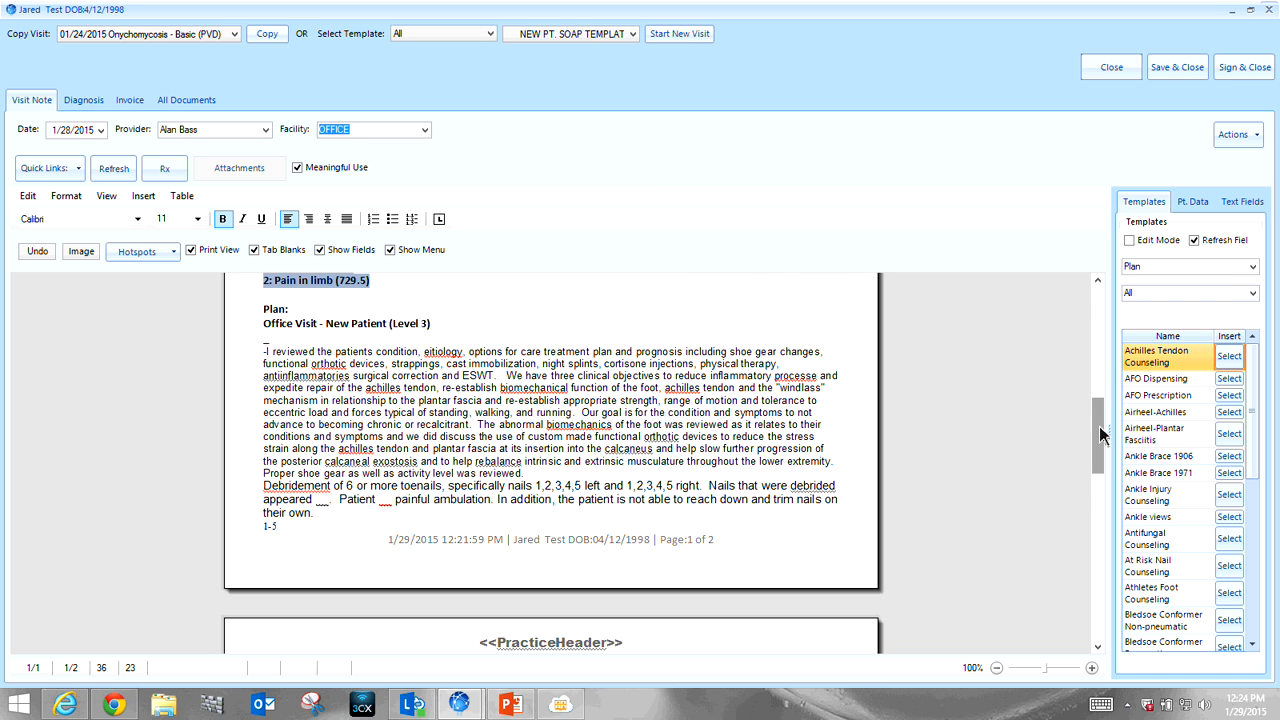
scroll(1108, 413, down, 3)
click(317, 535)
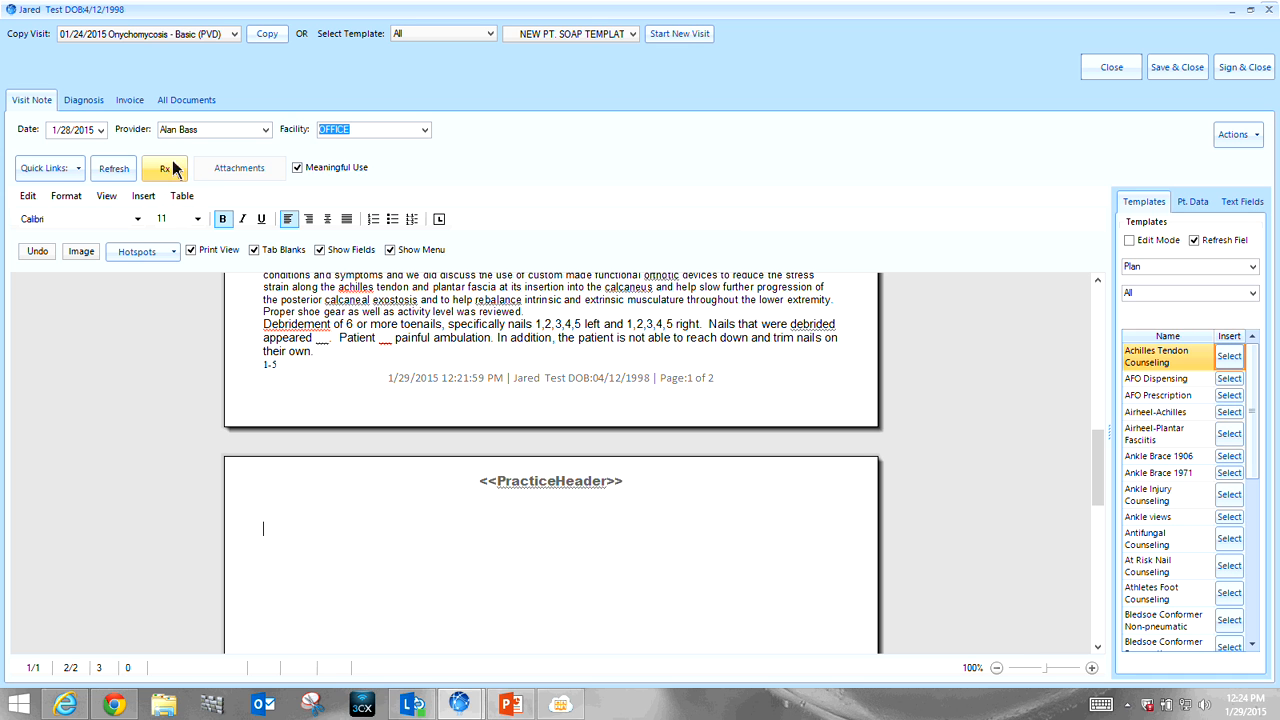
click(172, 254)
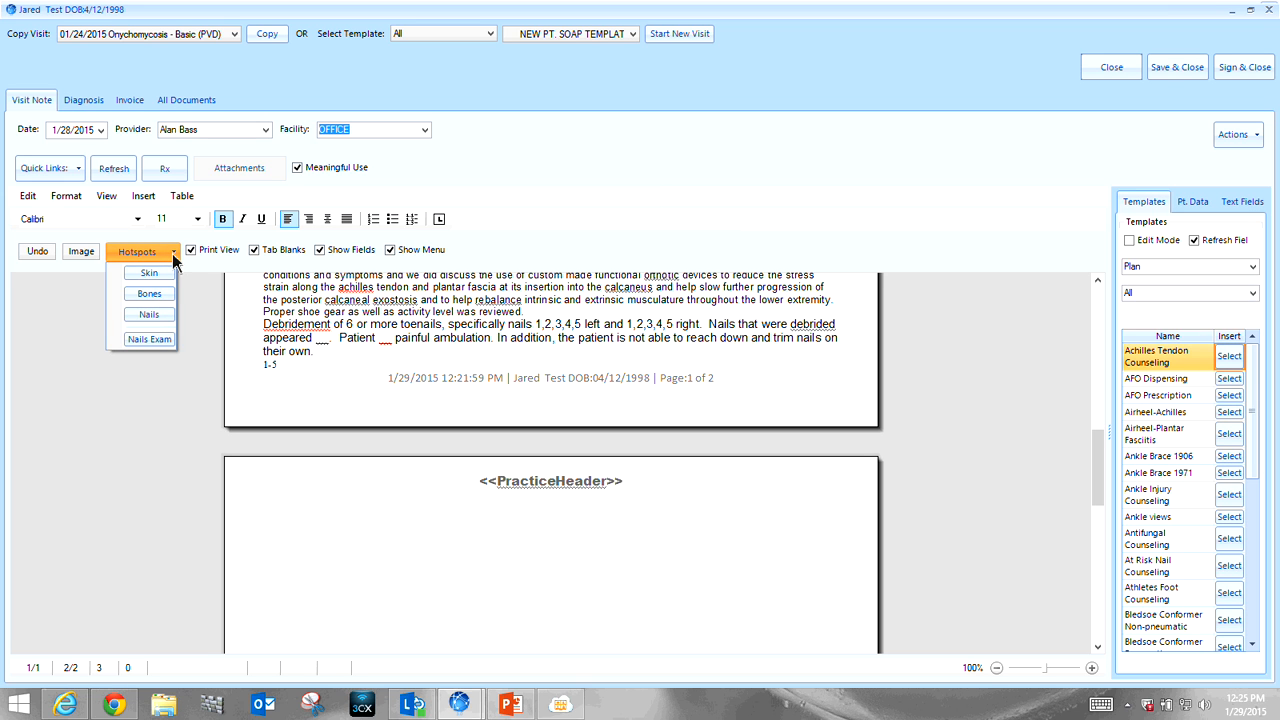
click(173, 255)
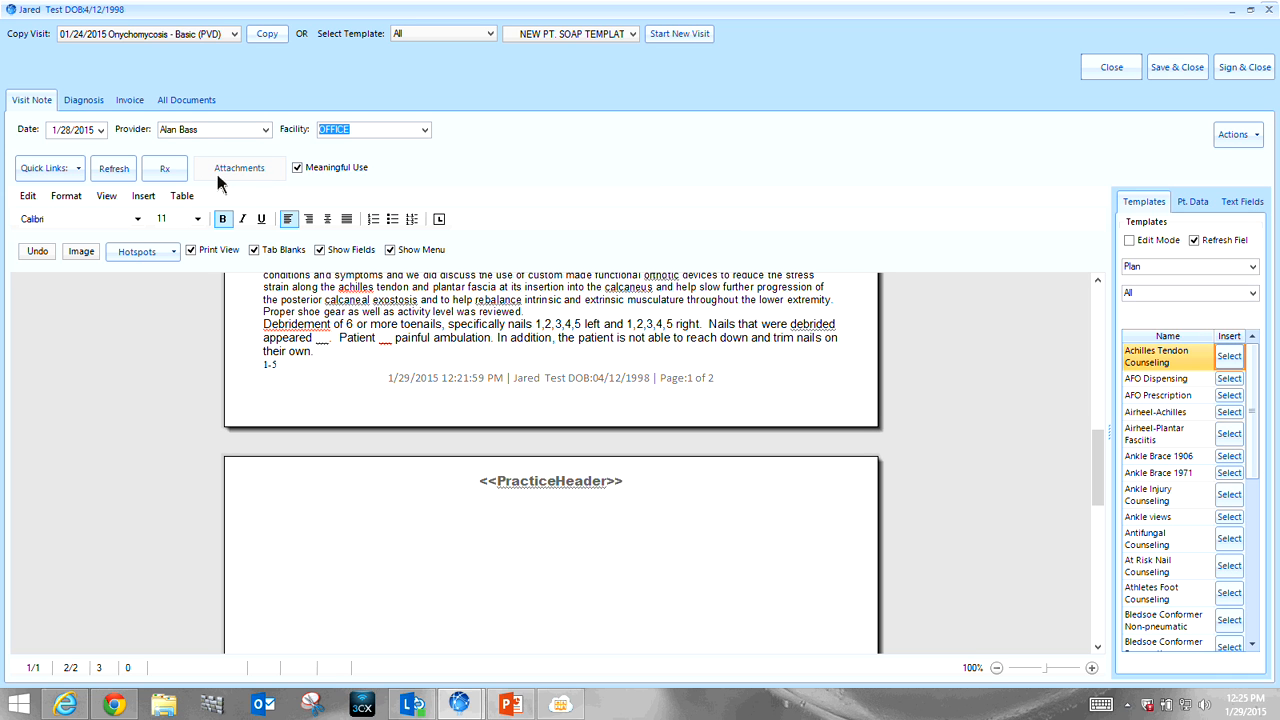
- Open the file picker for inserting an attachment into the note, and dismiss it without choosing a file
click(152, 199)
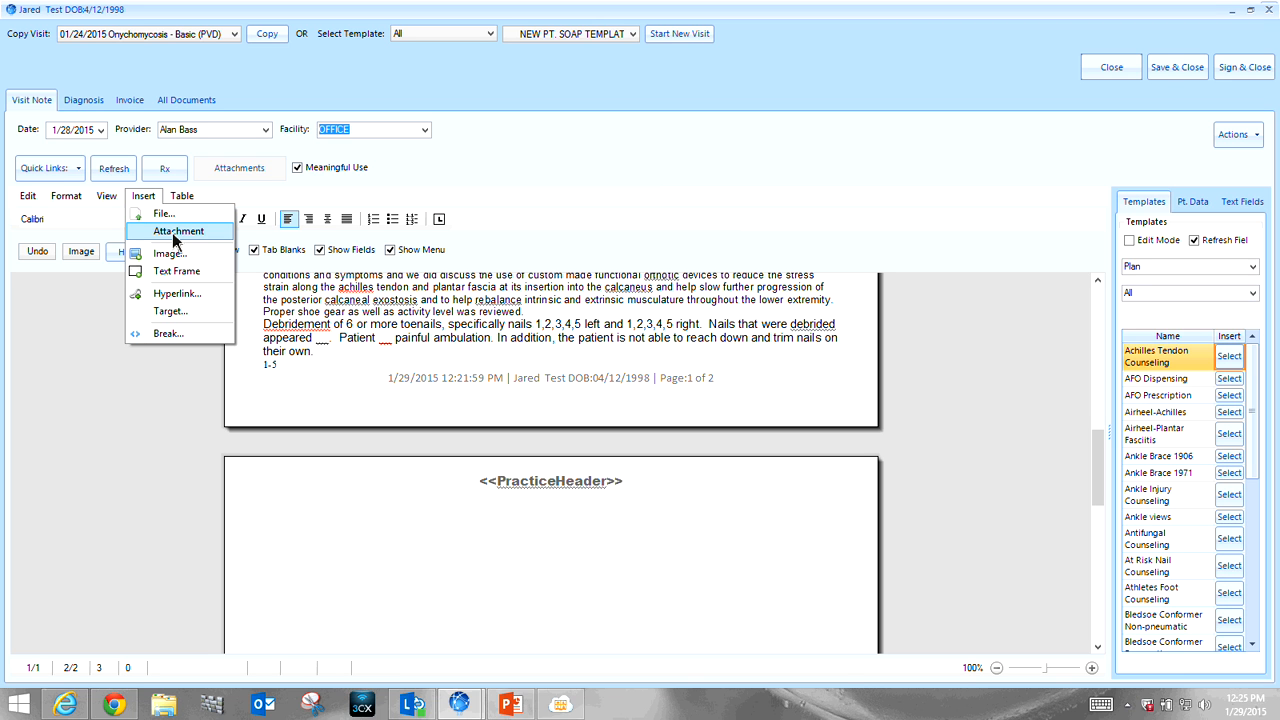
click(174, 236)
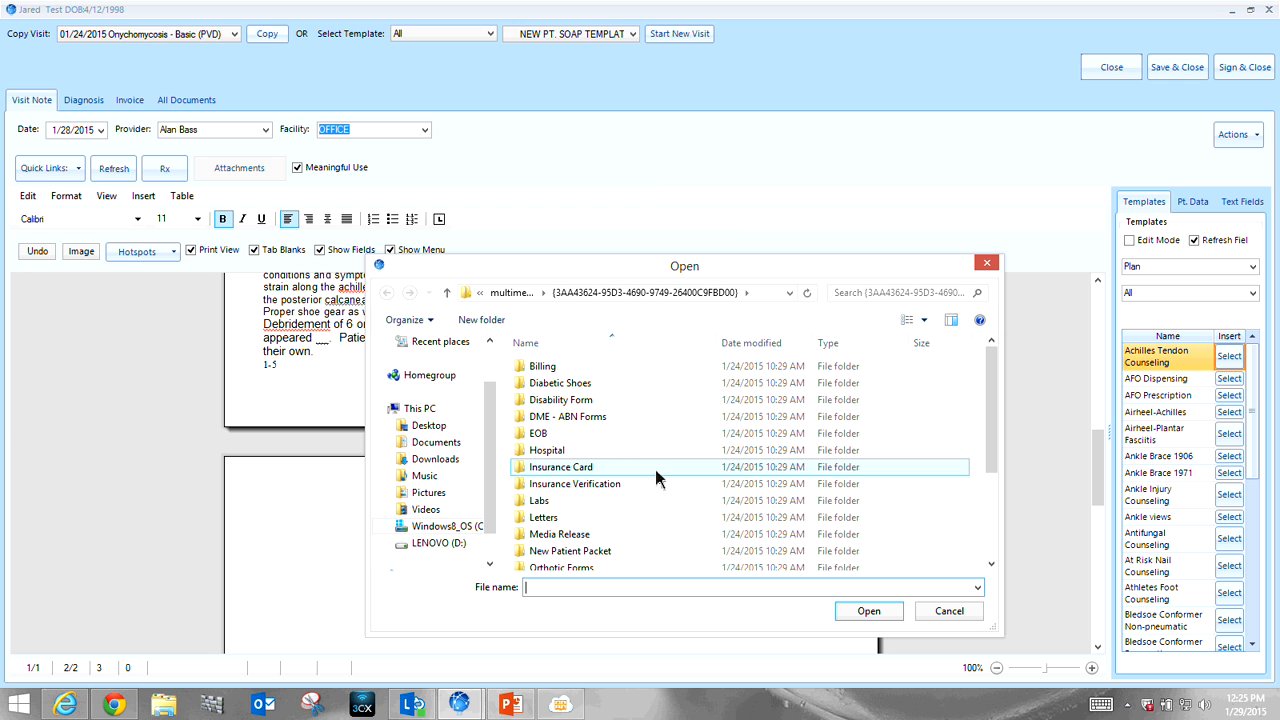
click(989, 263)
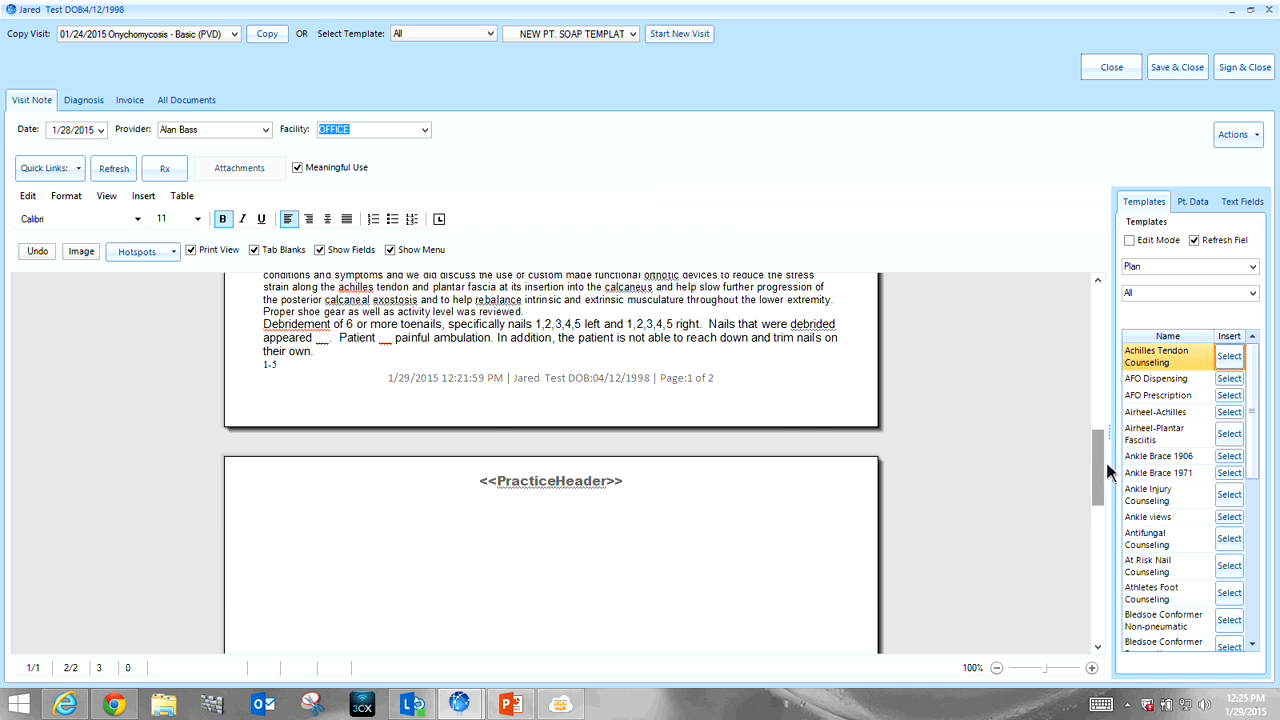
- Return to the beginning of the note and examine the list of visit templates, keeping the current selection
drag(1105, 458, 1110, 338)
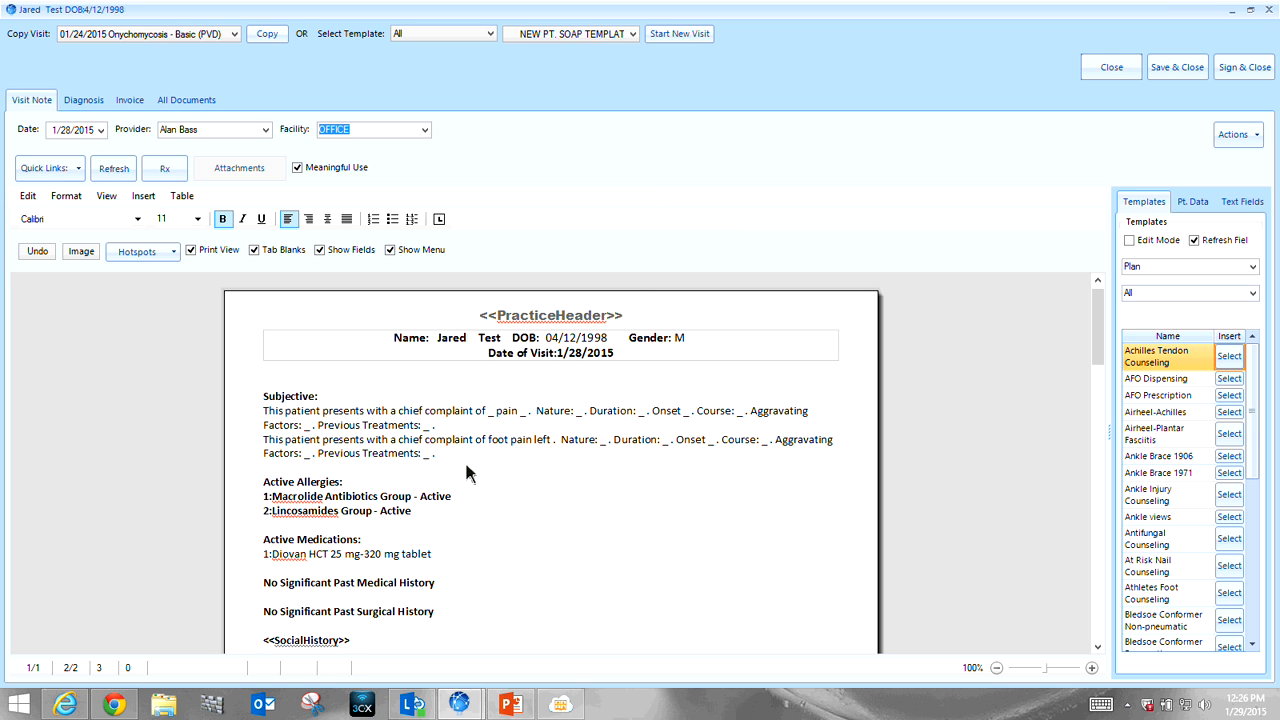
click(633, 36)
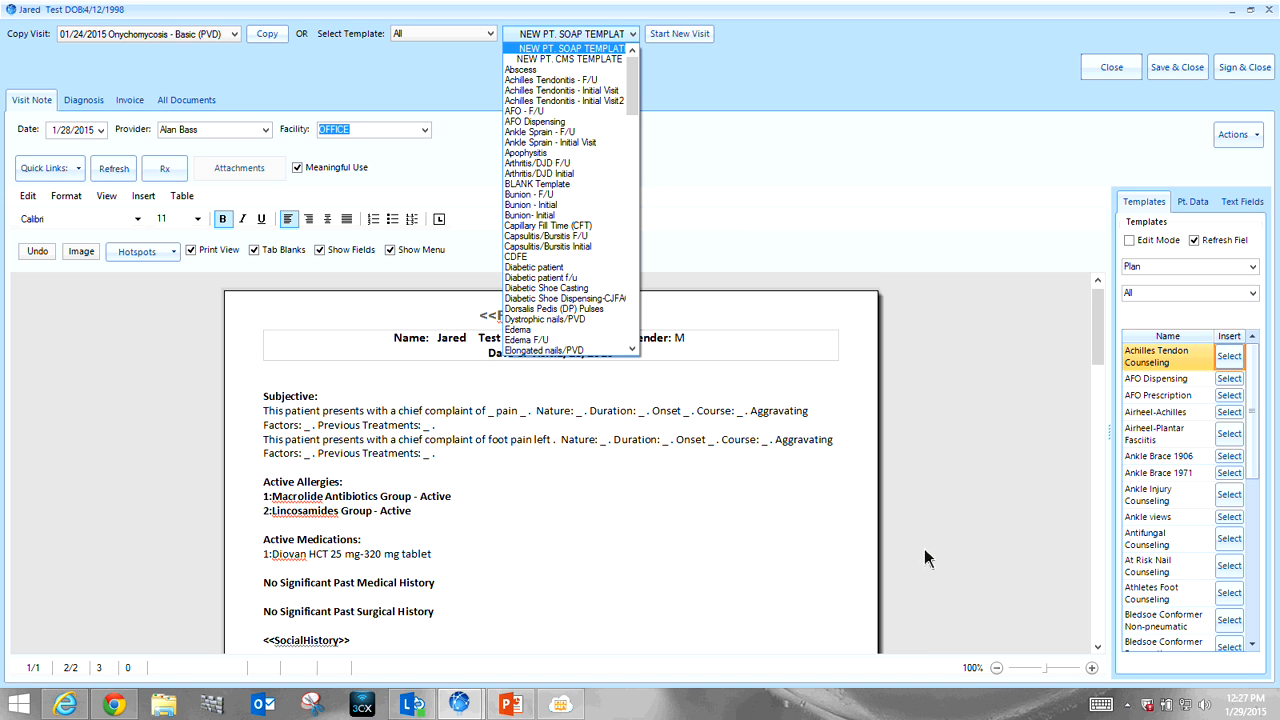
click(981, 343)
click(643, 505)
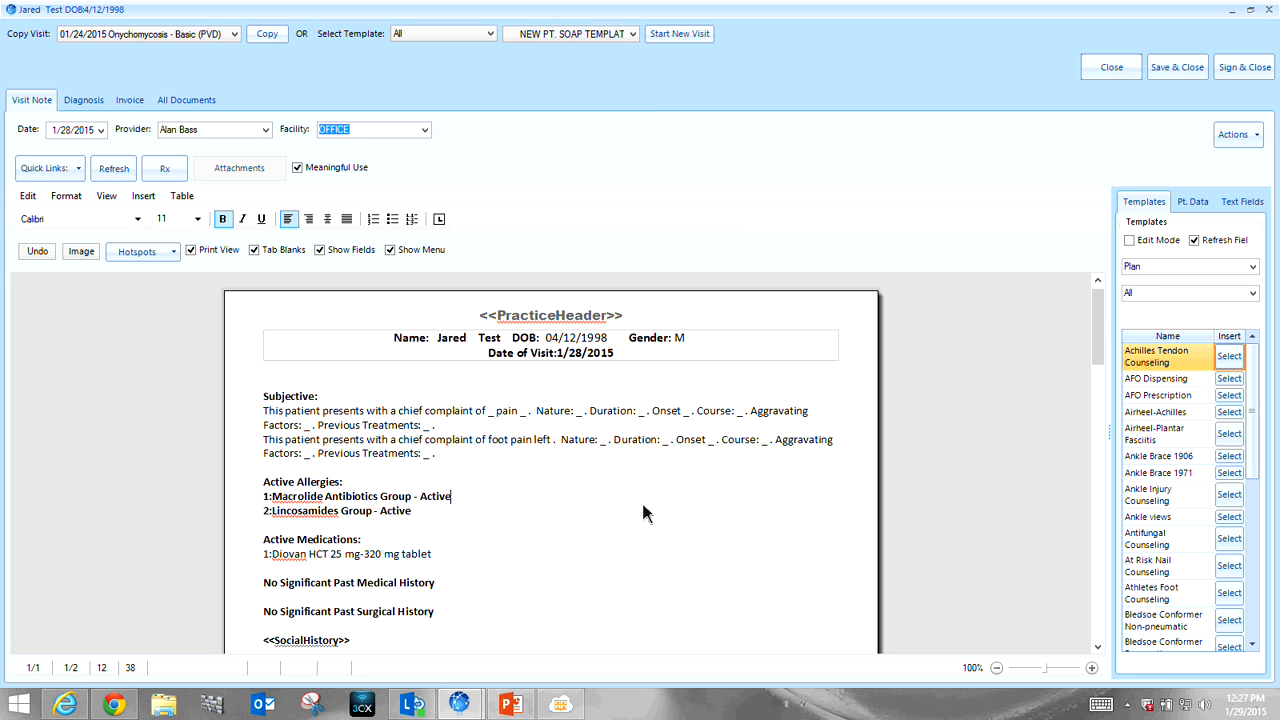